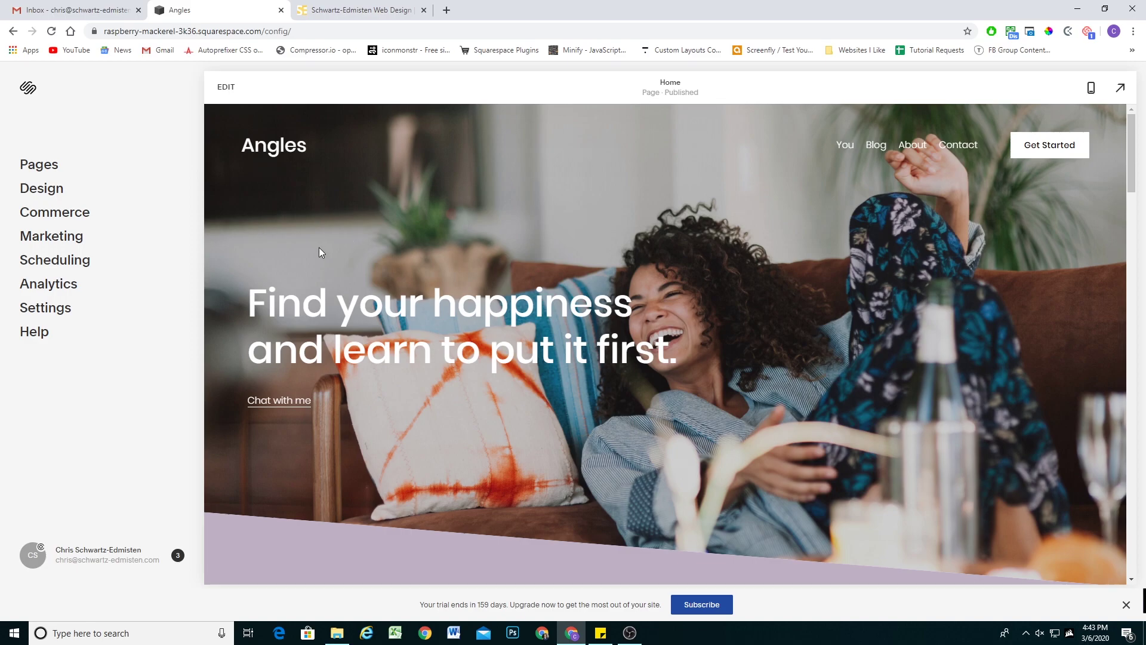
Leave the design settings for the main site menu and open the Pages list
{"action": "left_click", "coordinate": [53, 188]}
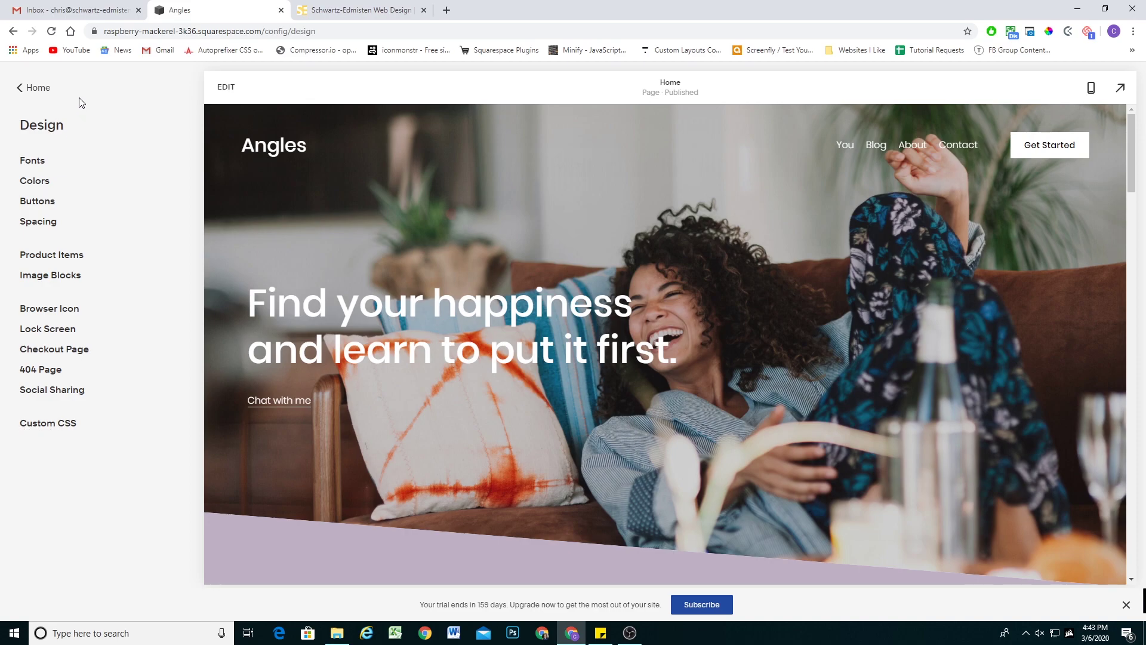
{"action": "left_click", "coordinate": [33, 90]}
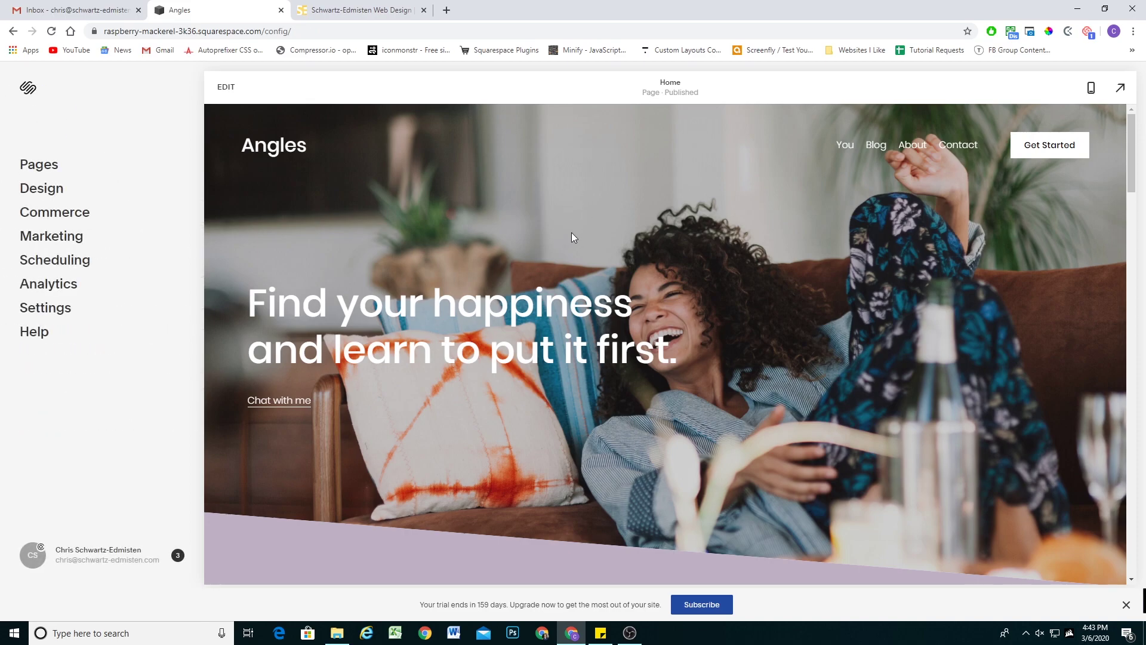
{"action": "left_click", "coordinate": [54, 170]}
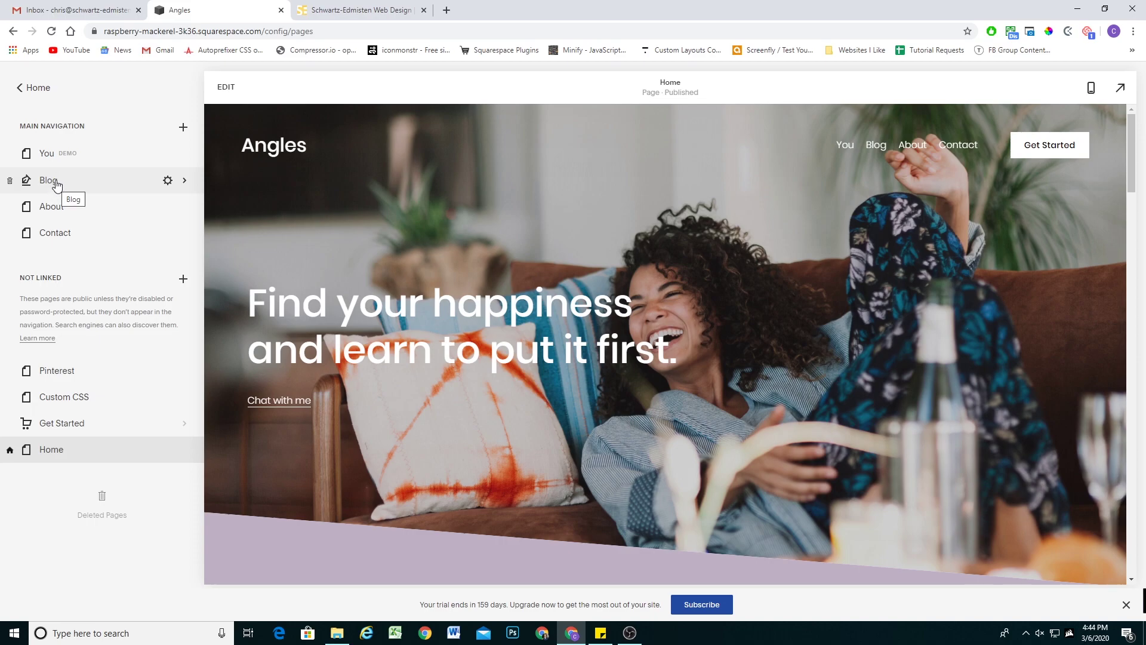
Add a folder named 'Mega Blog' to the main navigation and drag it below You
{"action": "left_click", "coordinate": [183, 130]}
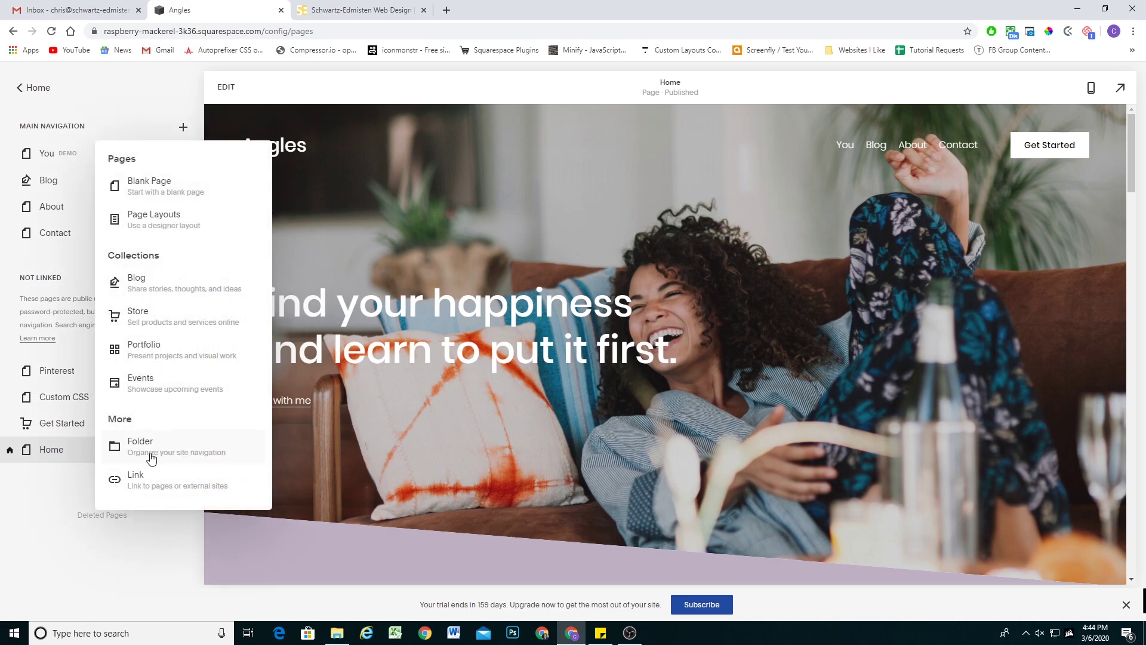
{"action": "key", "text": "Escape"}
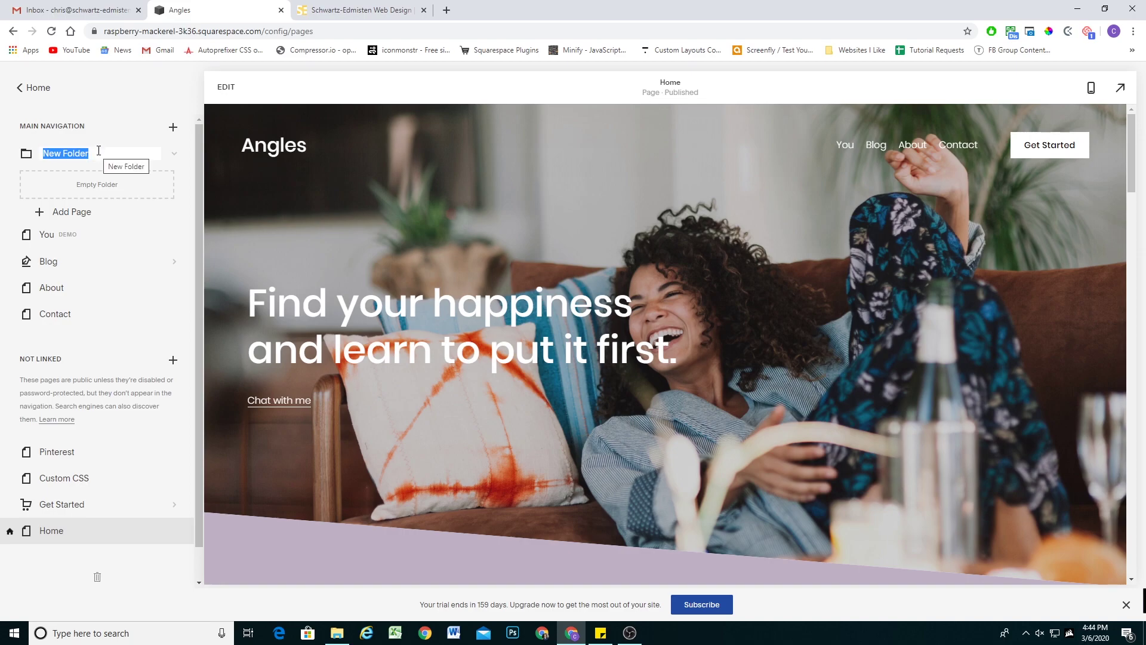
{"action": "type", "text": "Mega"}
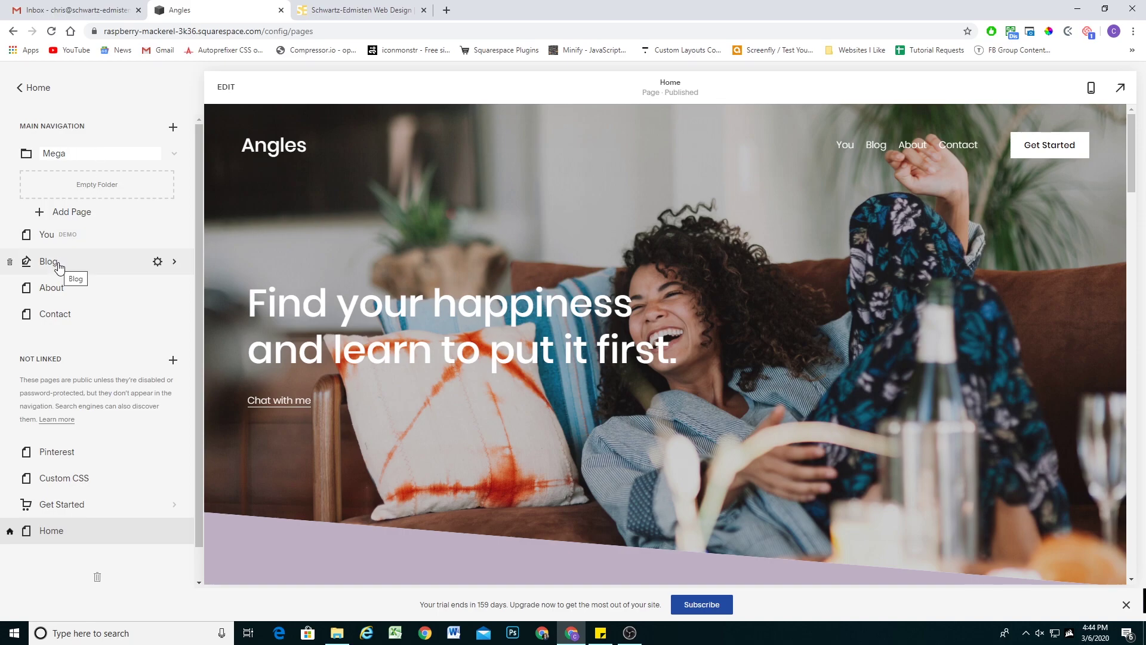
{"action": "type", "text": "Blog"}
{"action": "key", "text": "Return"}
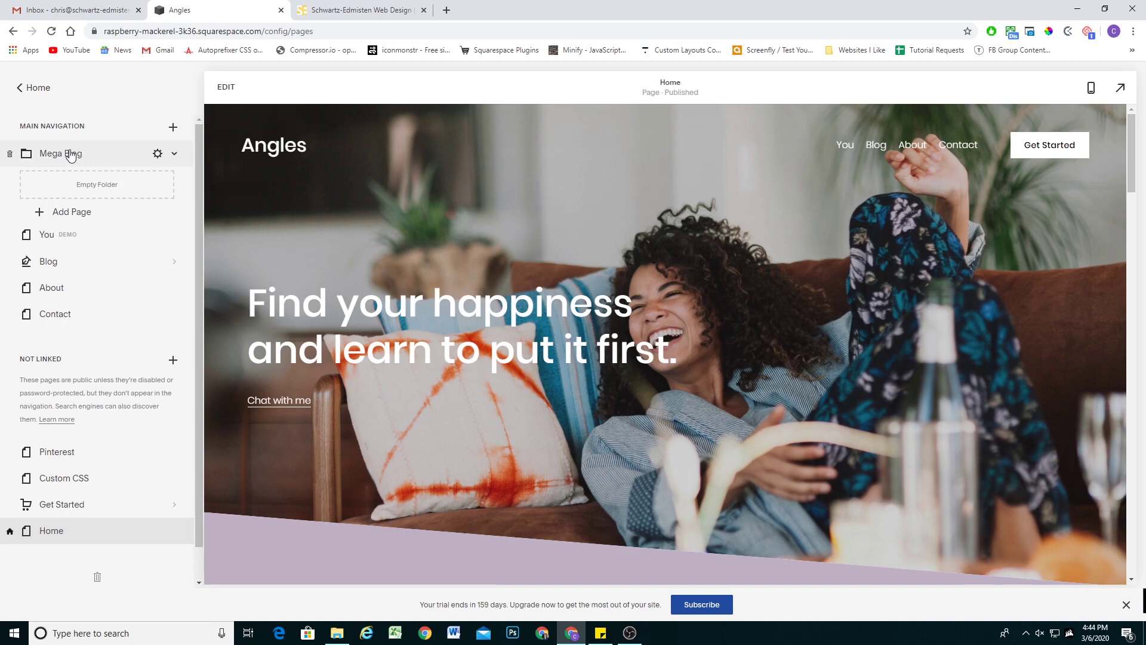
{"action": "left_click_drag", "start_coordinate": [72, 156], "coordinate": [71, 184]}
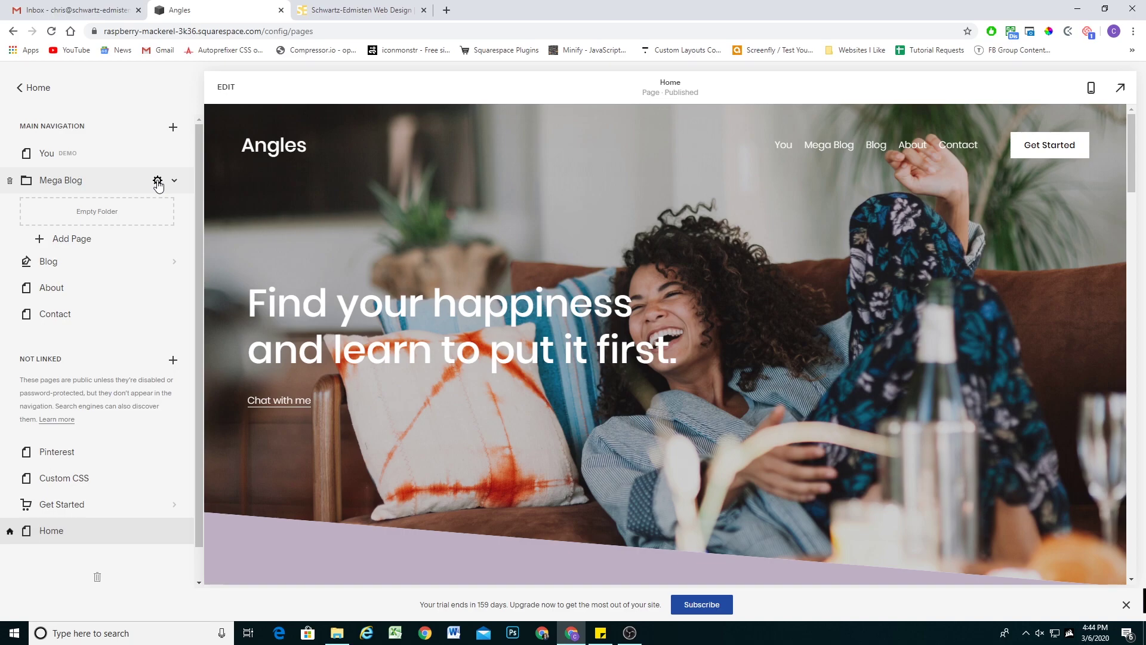
In the folder settings, trim the page and navigation titles to 'Blog', keeping slug /mega-blog
{"action": "left_click", "coordinate": [158, 181]}
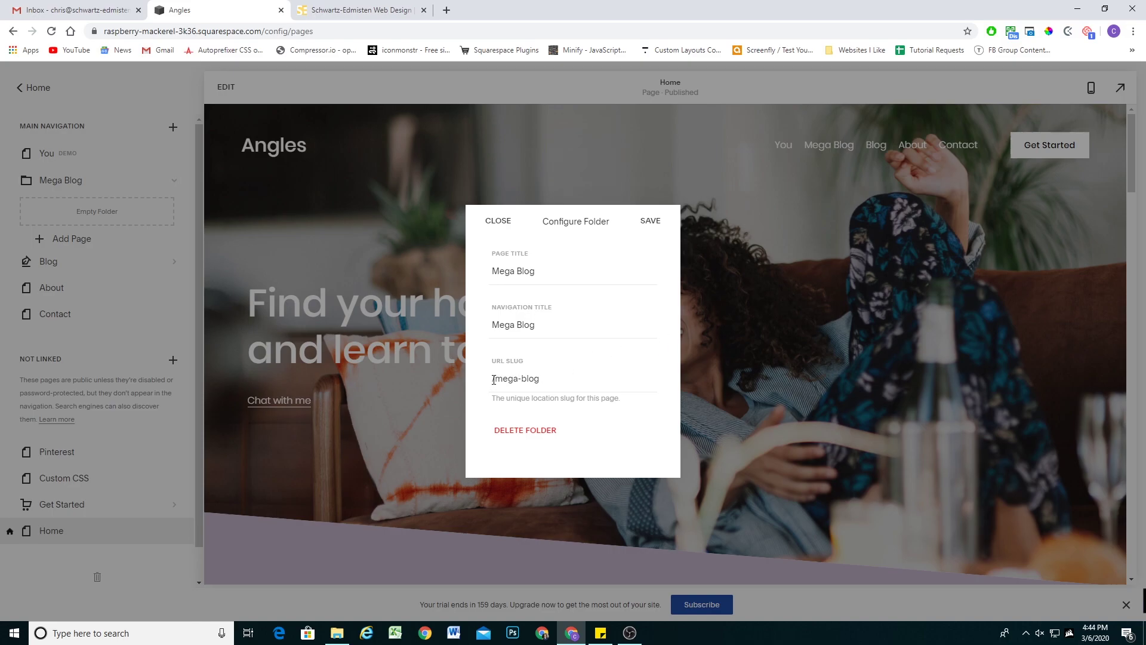
{"action": "left_click_drag", "start_coordinate": [546, 378], "coordinate": [493, 380]}
{"action": "left_click", "coordinate": [550, 379]}
{"action": "left_click_drag", "start_coordinate": [540, 379], "coordinate": [521, 378]}
{"action": "left_click", "coordinate": [551, 381]}
{"action": "left_click_drag", "start_coordinate": [516, 270], "coordinate": [492, 271]}
{"action": "key", "text": "BackSpace"}
{"action": "left_click_drag", "start_coordinate": [517, 325], "coordinate": [492, 326]}
{"action": "key", "text": "BackSpace"}
{"action": "left_click_drag", "start_coordinate": [540, 381], "coordinate": [491, 381]}
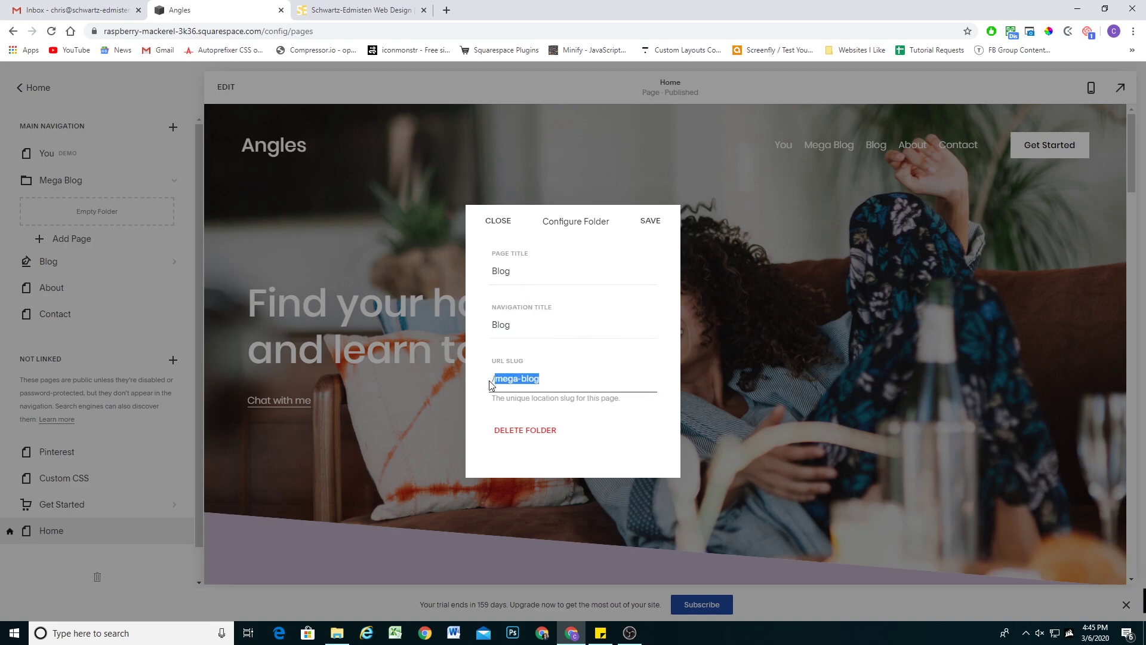
{"action": "left_click", "coordinate": [550, 383]}
Save the folder settings and drag the Blog page into the Blog folder
{"action": "left_click", "coordinate": [651, 220]}
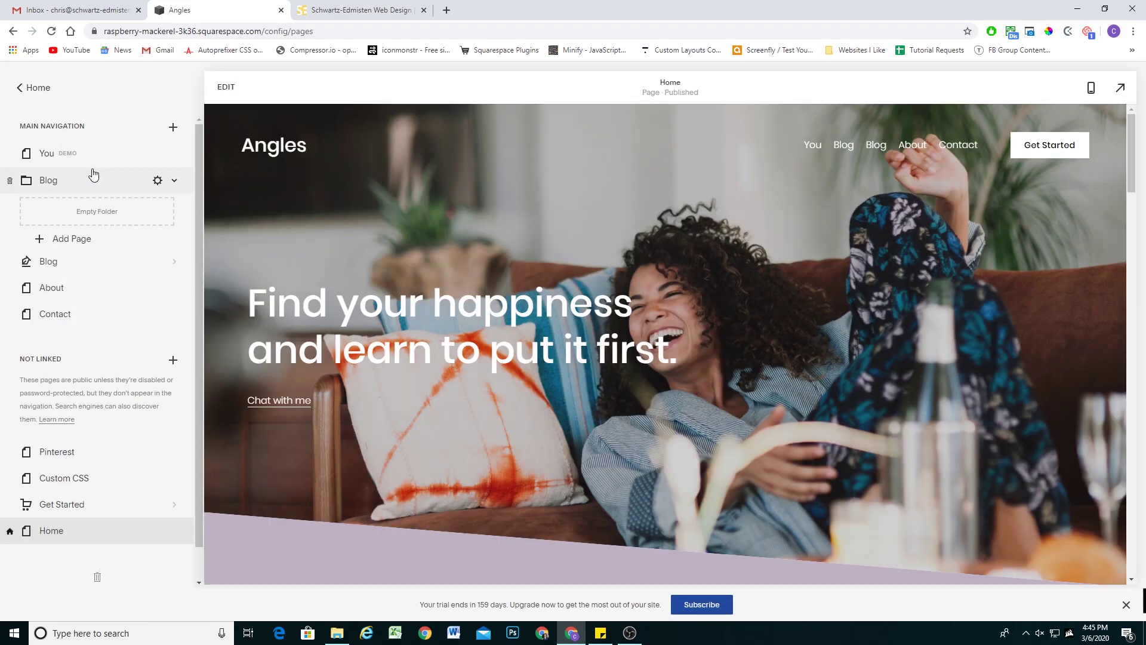
{"action": "left_click_drag", "start_coordinate": [63, 263], "coordinate": [72, 207]}
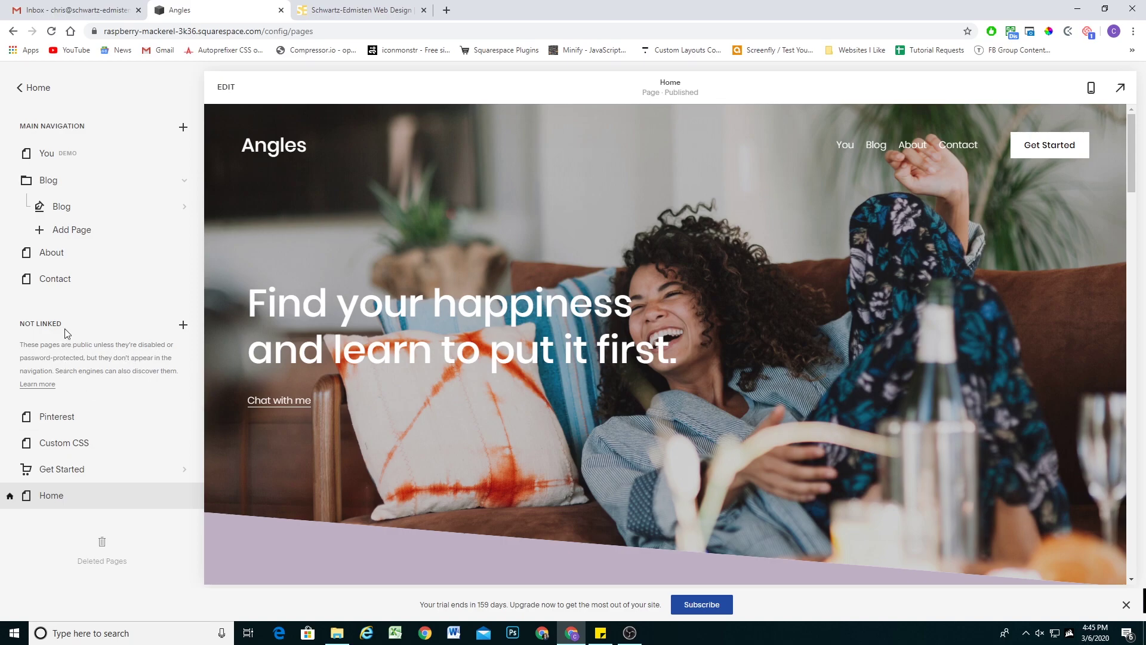
Add a blank not-linked page named 'Mega Page Blog'
{"action": "left_click", "coordinate": [182, 324]}
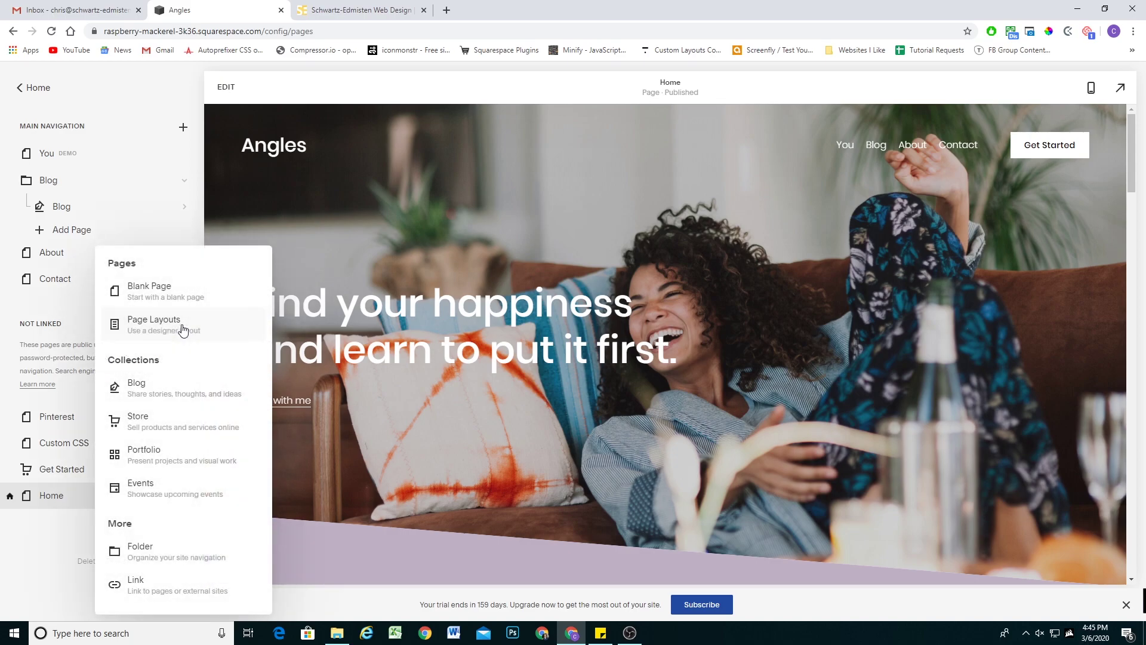
{"action": "left_click", "coordinate": [149, 287]}
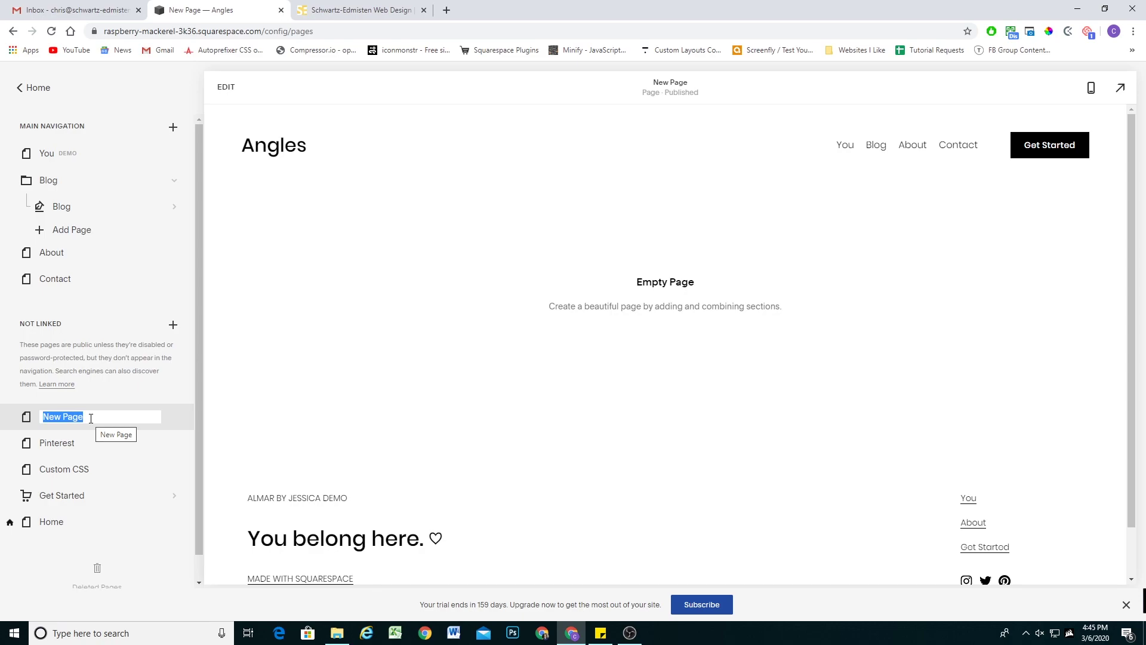
{"action": "type", "text": "Mega Page"}
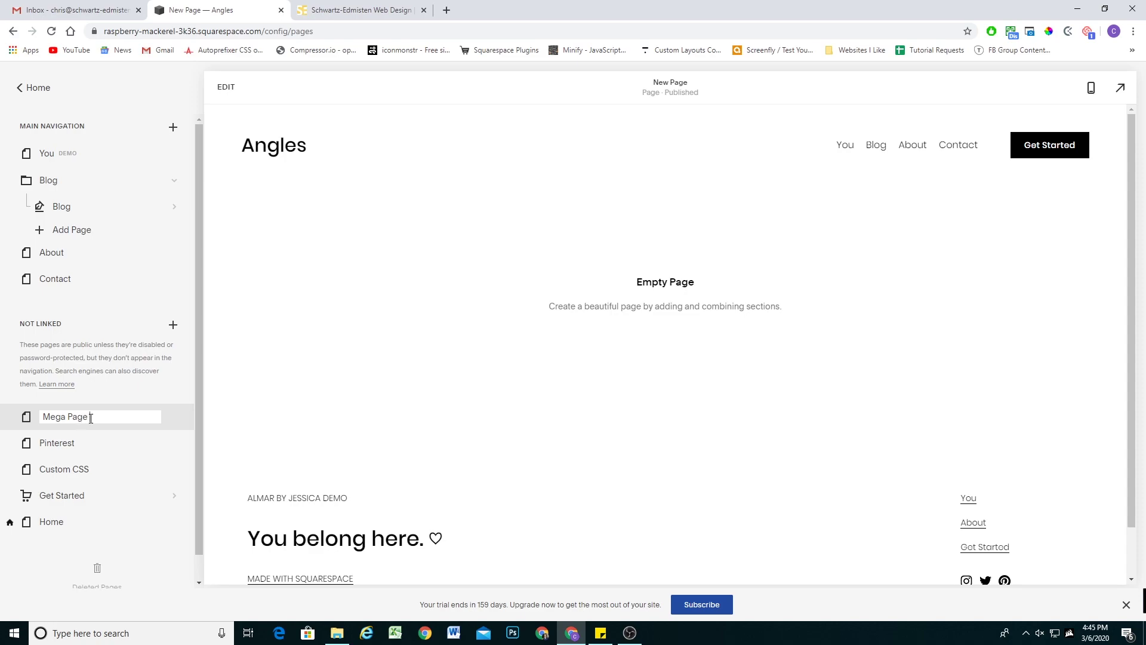
{"action": "type", "text": " Blog"}
{"action": "key", "text": "Return"}
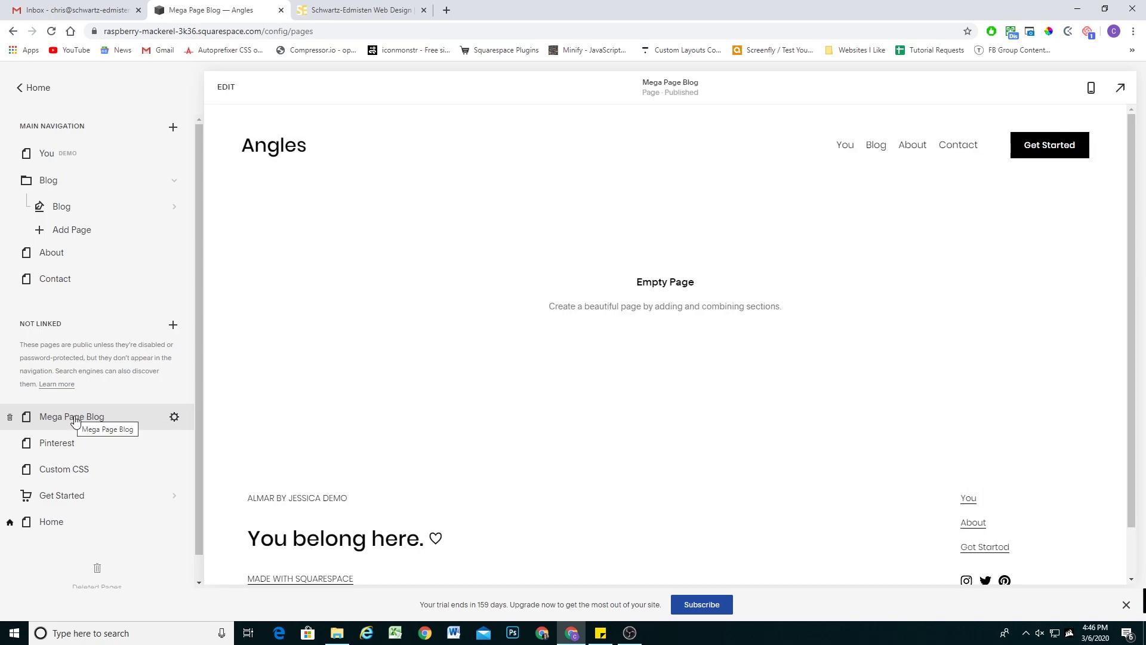
In the page's SEO settings, turn on Hide Page from Search Results and save
{"action": "left_click", "coordinate": [174, 417]}
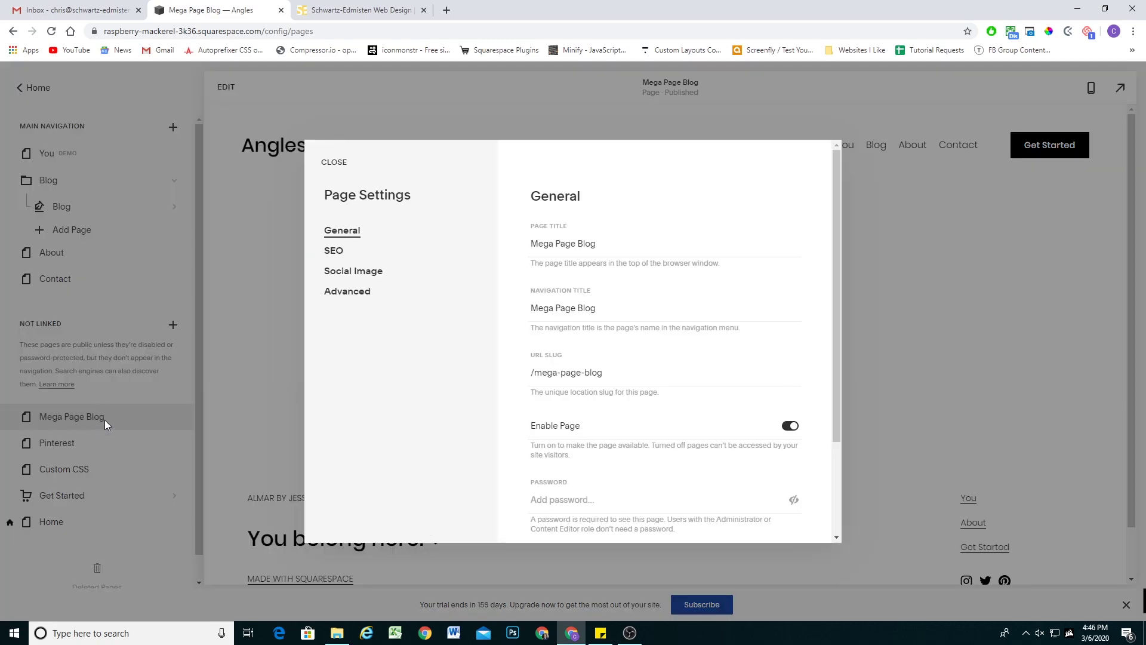
{"action": "left_click", "coordinate": [338, 253]}
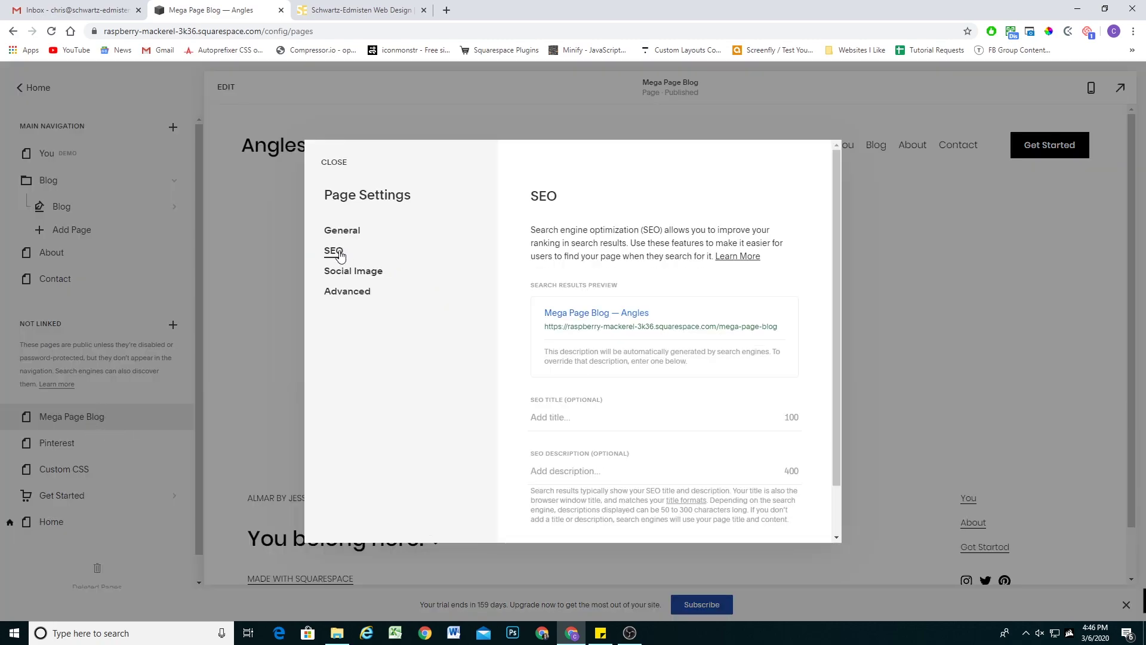
{"action": "scroll", "coordinate": [745, 377], "scroll_direction": "down", "scroll_amount": 1}
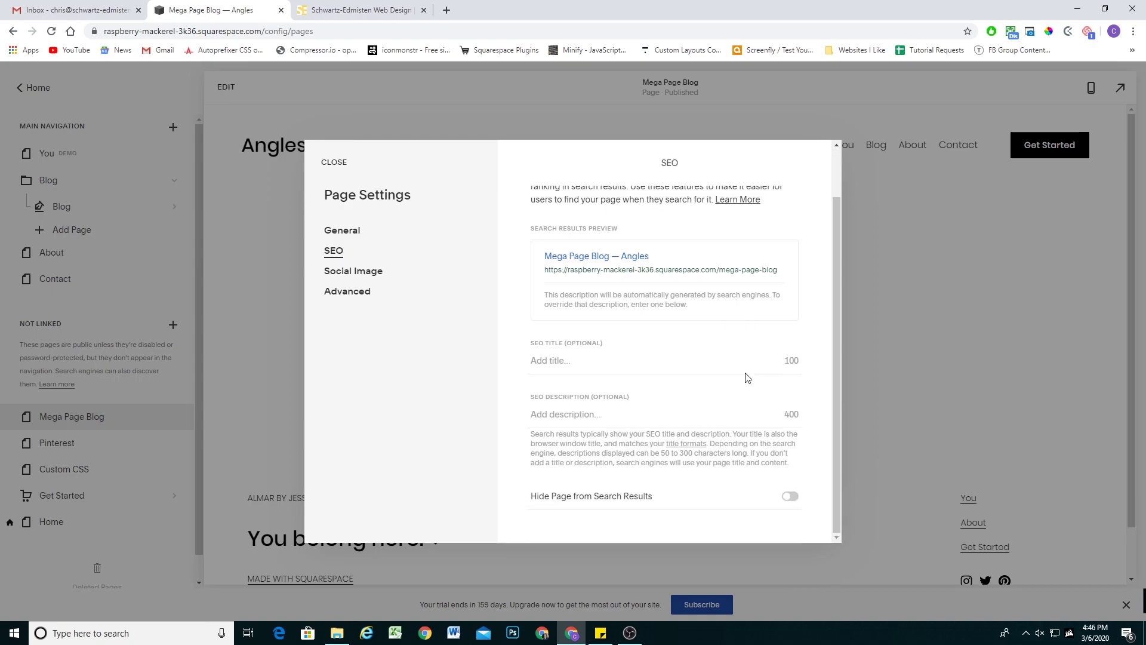
{"action": "left_click", "coordinate": [789, 497]}
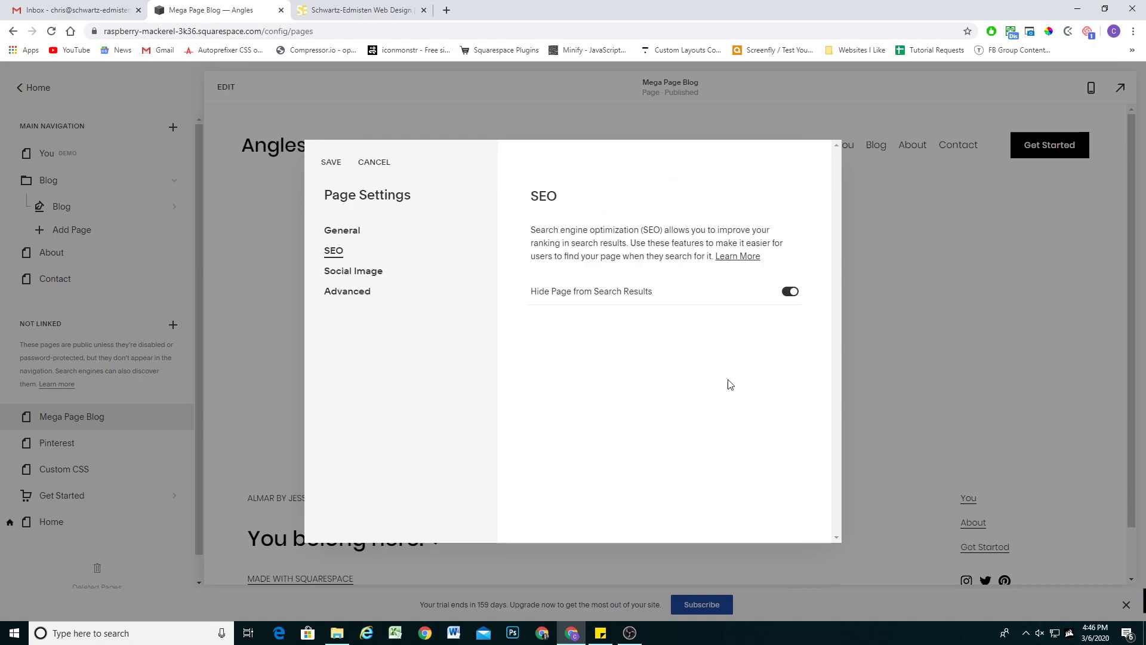
{"action": "left_click", "coordinate": [330, 164]}
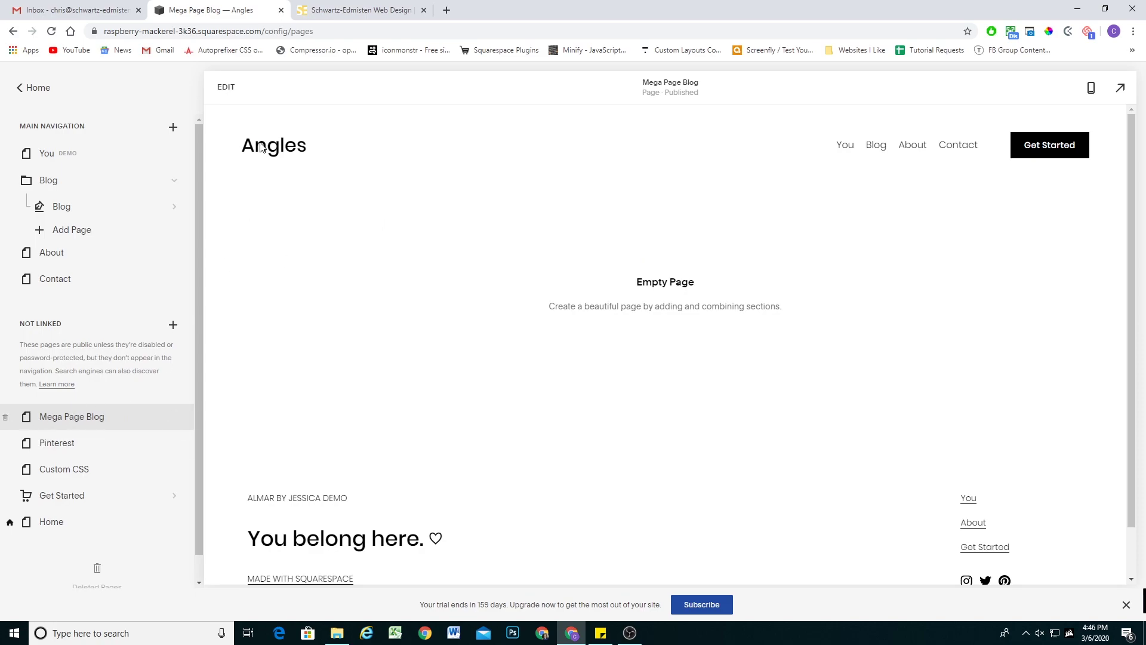
Start editing Mega Page Blog and add a blank section
{"action": "left_click", "coordinate": [225, 89]}
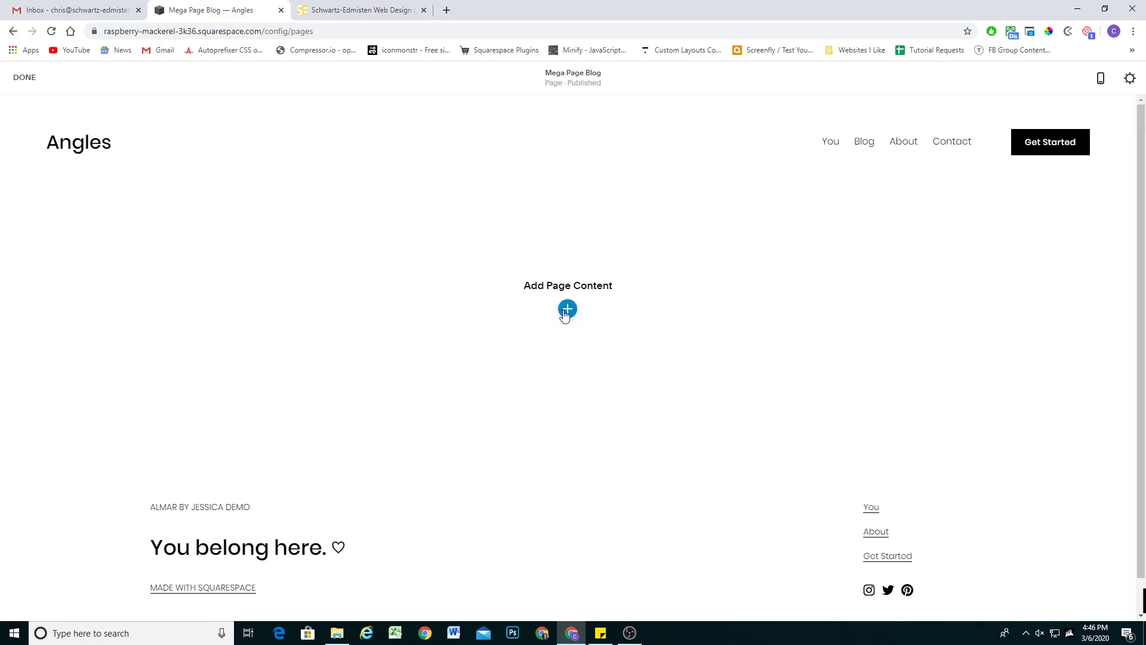
{"action": "left_click", "coordinate": [566, 311]}
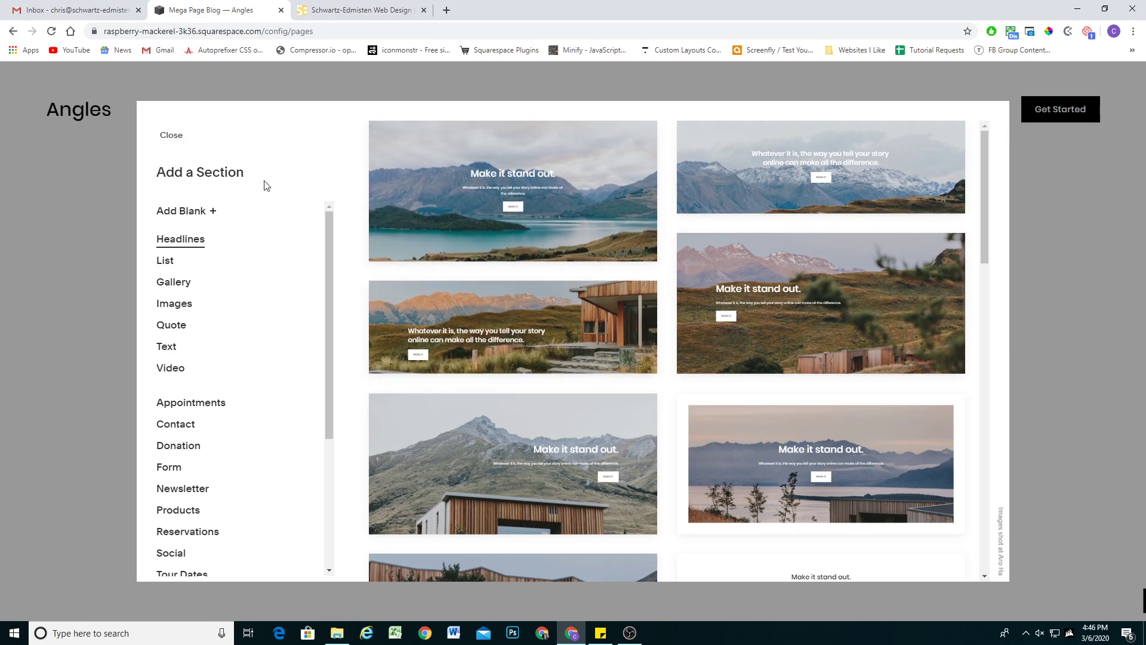
{"action": "scroll", "coordinate": [226, 317], "scroll_direction": "down", "scroll_amount": 1}
{"action": "scroll", "coordinate": [227, 320], "scroll_direction": "up", "scroll_amount": 1}
{"action": "left_click", "coordinate": [191, 211]}
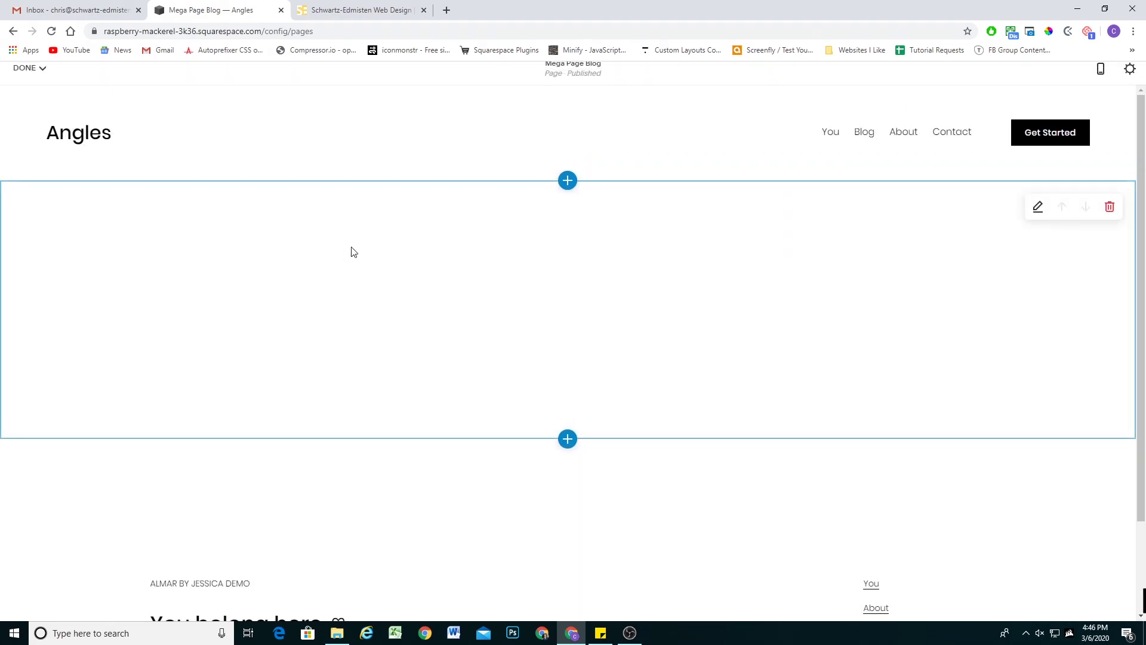
Write 'Explore our Blog' in the text block and style it as a small heading
{"action": "left_click", "coordinate": [397, 316]}
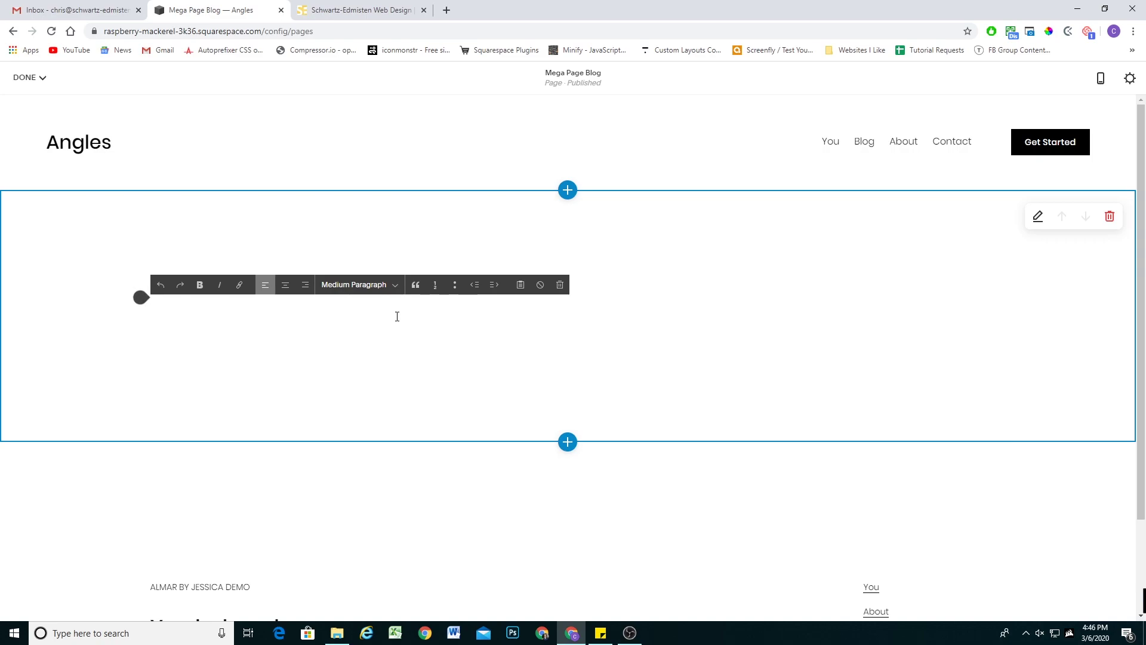
{"action": "type", "text": "Explore our Blog"}
{"action": "left_click_drag", "start_coordinate": [229, 315], "coordinate": [153, 315]}
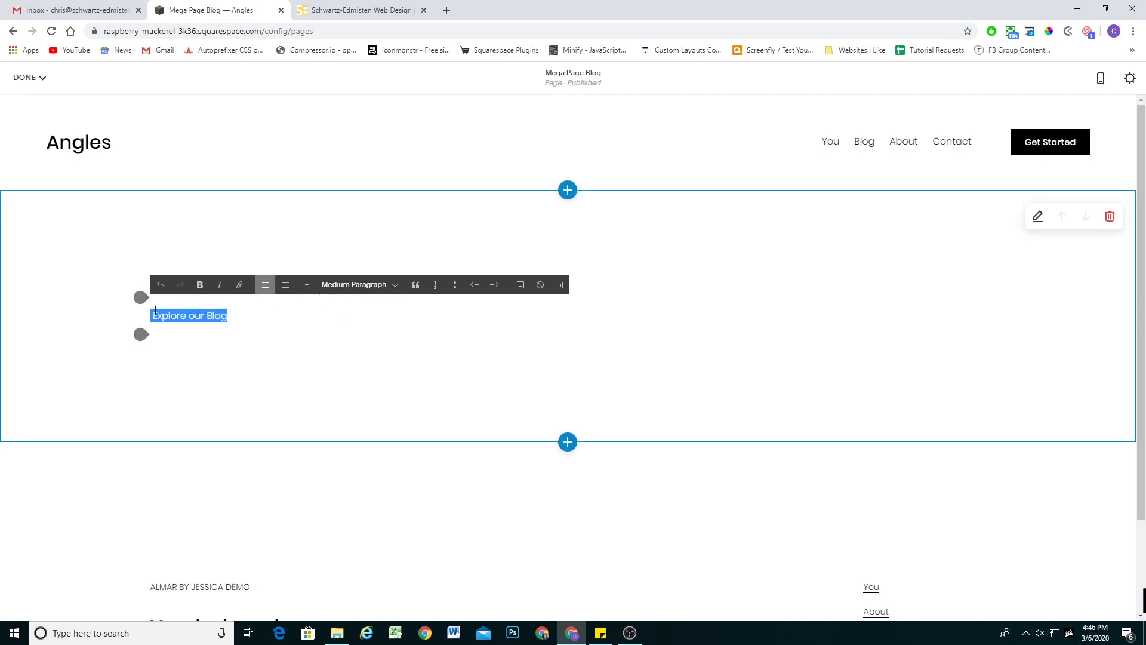
{"action": "left_click", "coordinate": [155, 313]}
{"action": "triple_click", "coordinate": [216, 313]}
{"action": "left_click", "coordinate": [357, 285]}
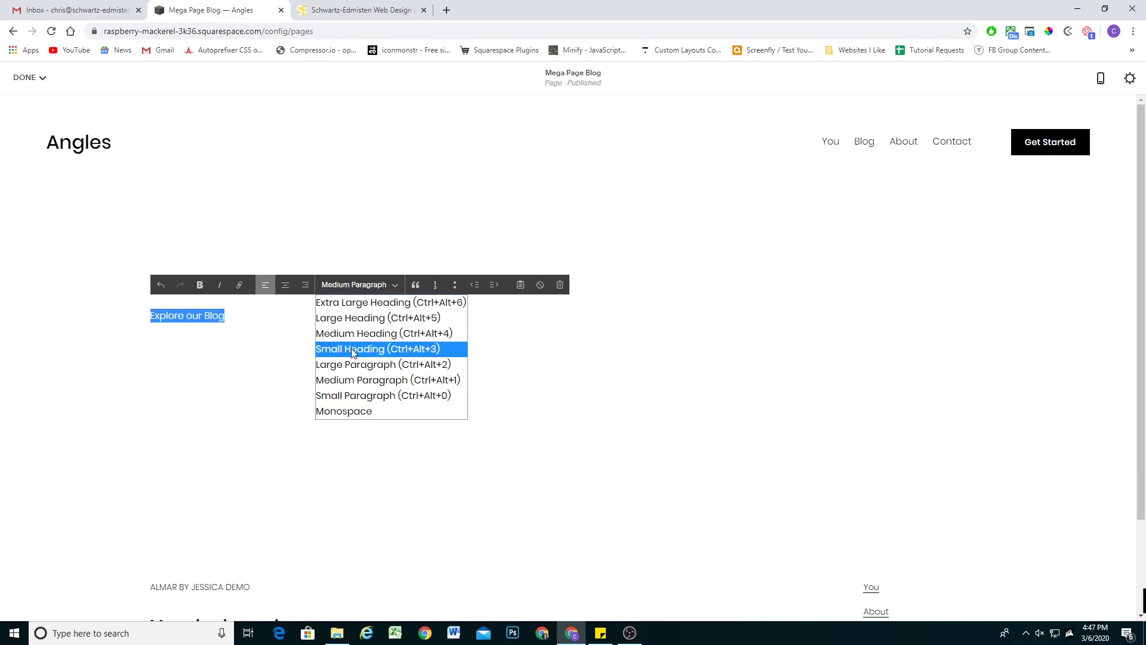
{"action": "left_click", "coordinate": [353, 333]}
{"action": "left_click", "coordinate": [356, 286]}
{"action": "left_click", "coordinate": [360, 349]}
{"action": "left_click", "coordinate": [244, 315]}
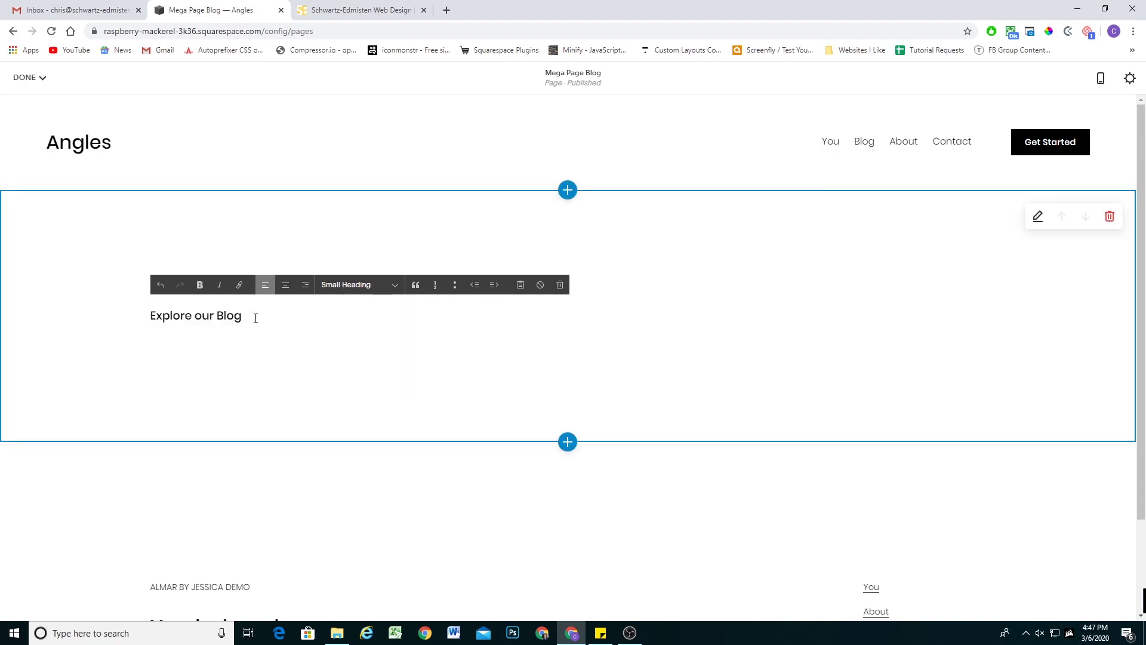
{"action": "left_click_drag", "start_coordinate": [141, 327], "coordinate": [272, 311]}
List Relationships, Business and Finance under the heading and move the text block up
{"action": "key", "text": "Return"}
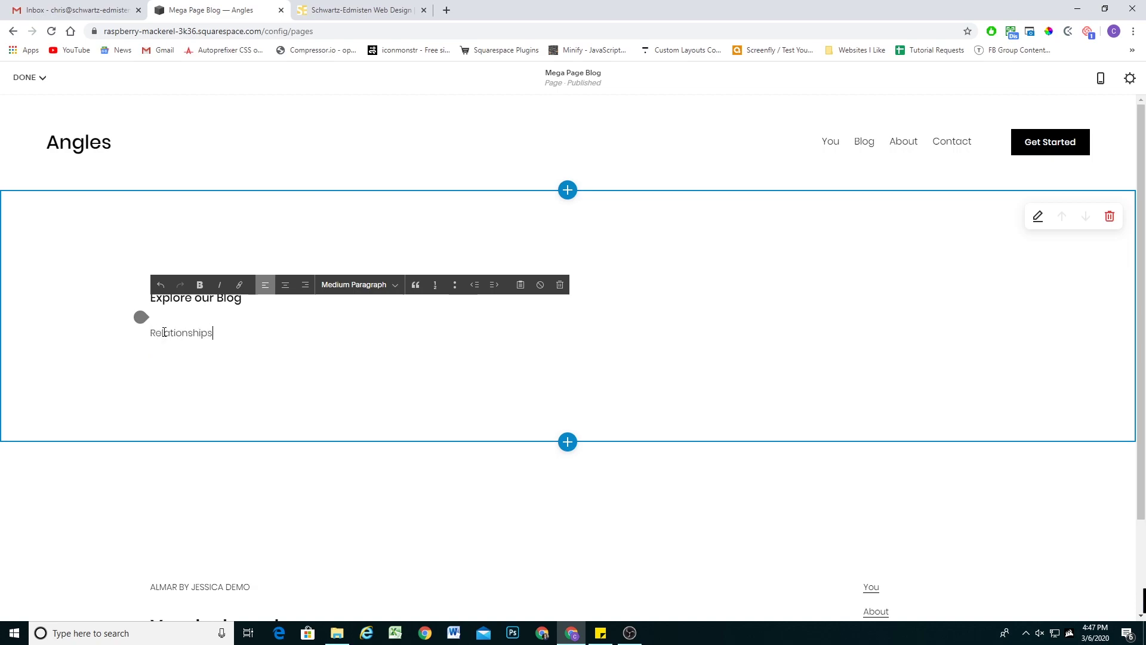
{"action": "key", "text": "Return"}
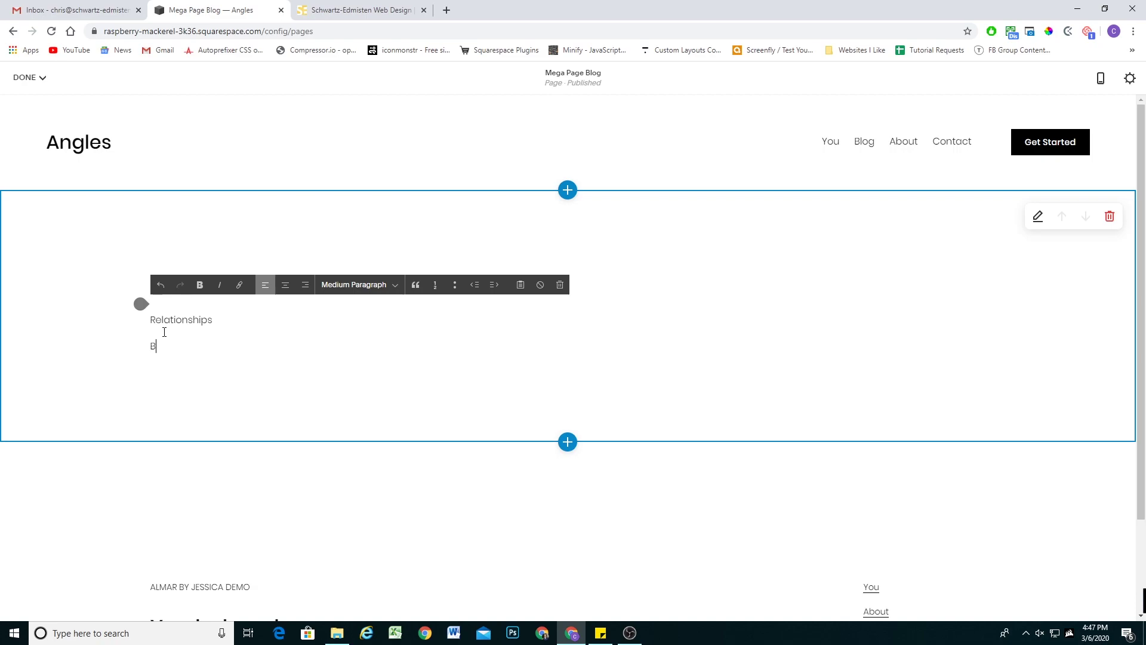
{"action": "key", "text": "Return"}
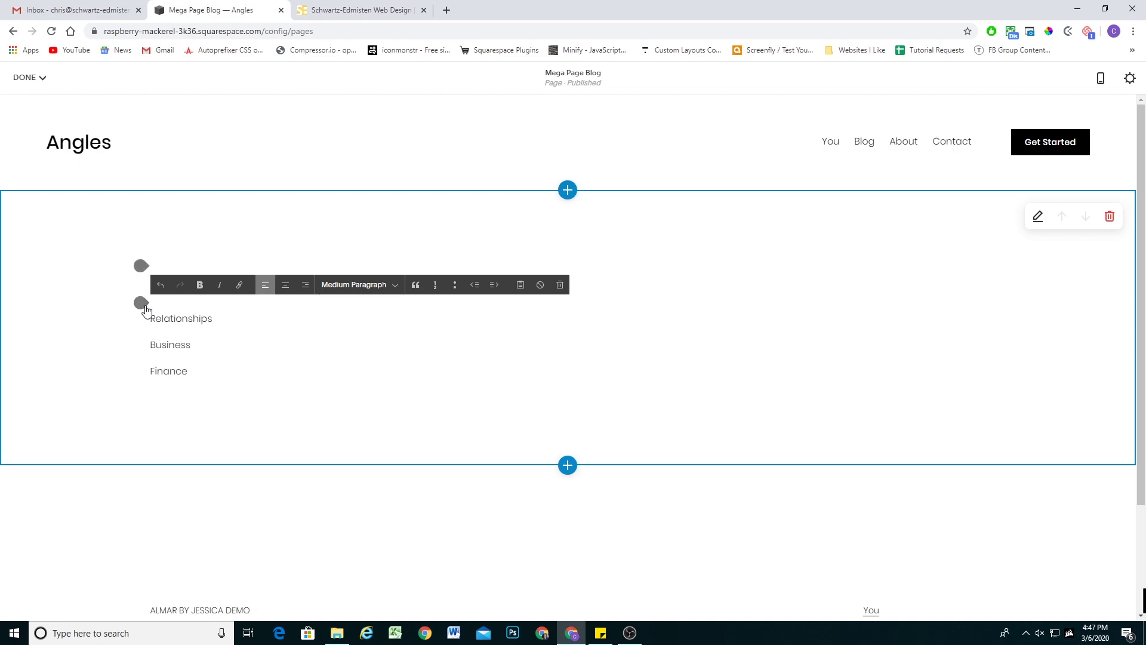
{"action": "left_click_drag", "start_coordinate": [214, 319], "coordinate": [149, 320]}
{"action": "left_click", "coordinate": [225, 320]}
{"action": "left_click_drag", "start_coordinate": [141, 302], "coordinate": [141, 264]}
{"action": "left_click", "coordinate": [141, 265]}
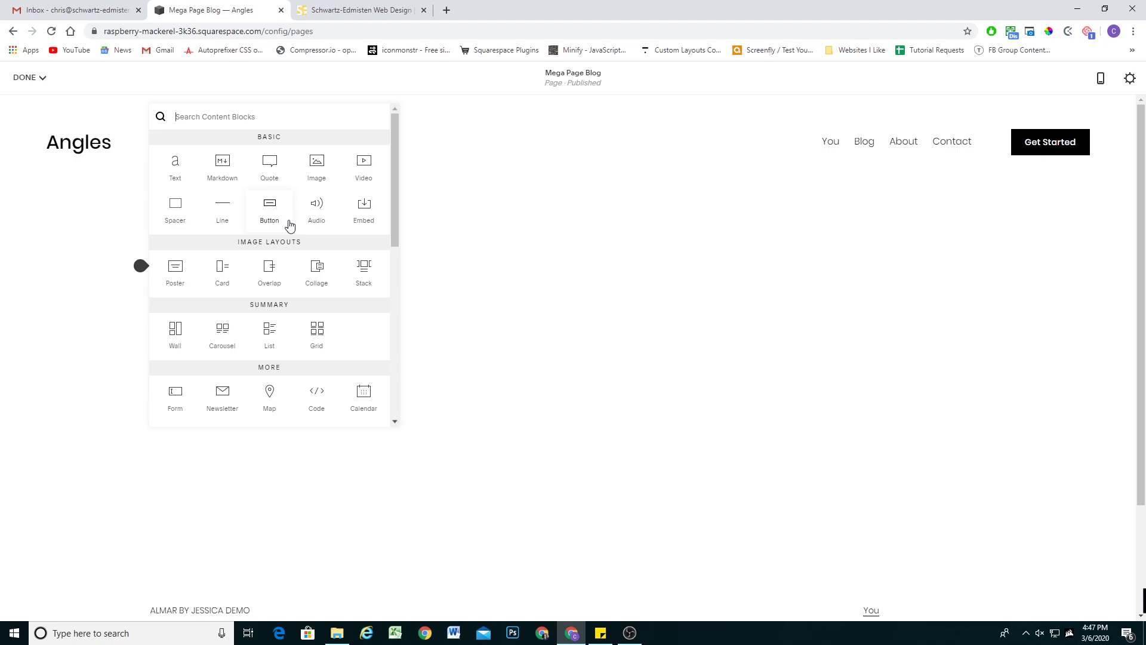
Insert a Summary carousel of Blog posts with Read More links and 4 items
{"action": "scroll", "coordinate": [289, 225], "scroll_direction": "down", "scroll_amount": 1}
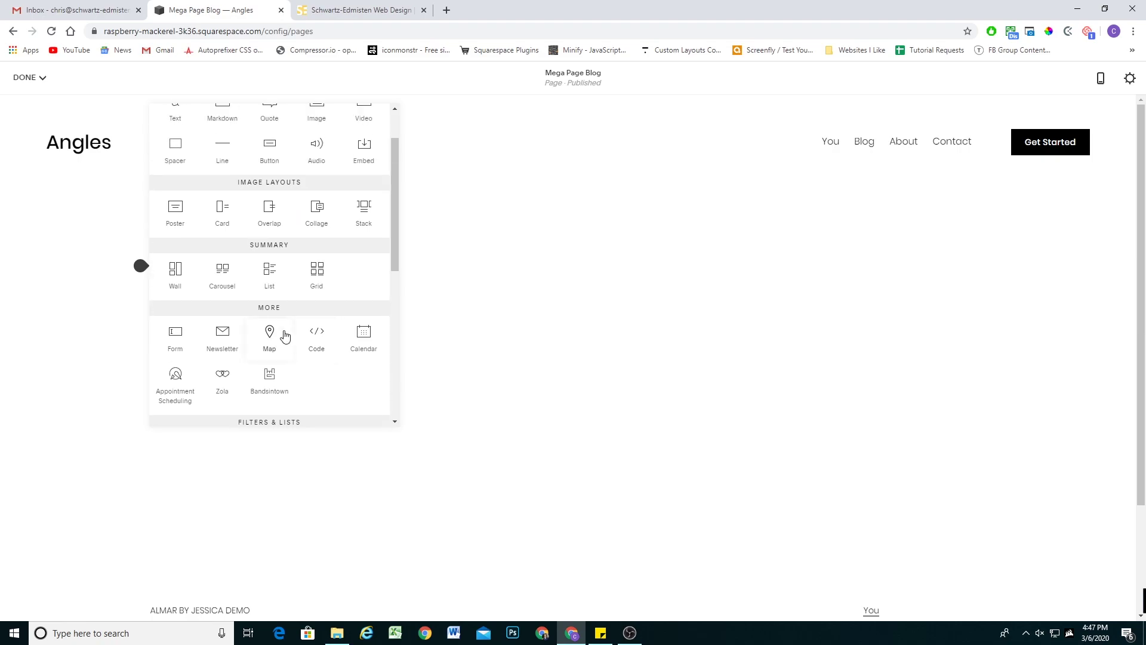
{"action": "left_click", "coordinate": [230, 276]}
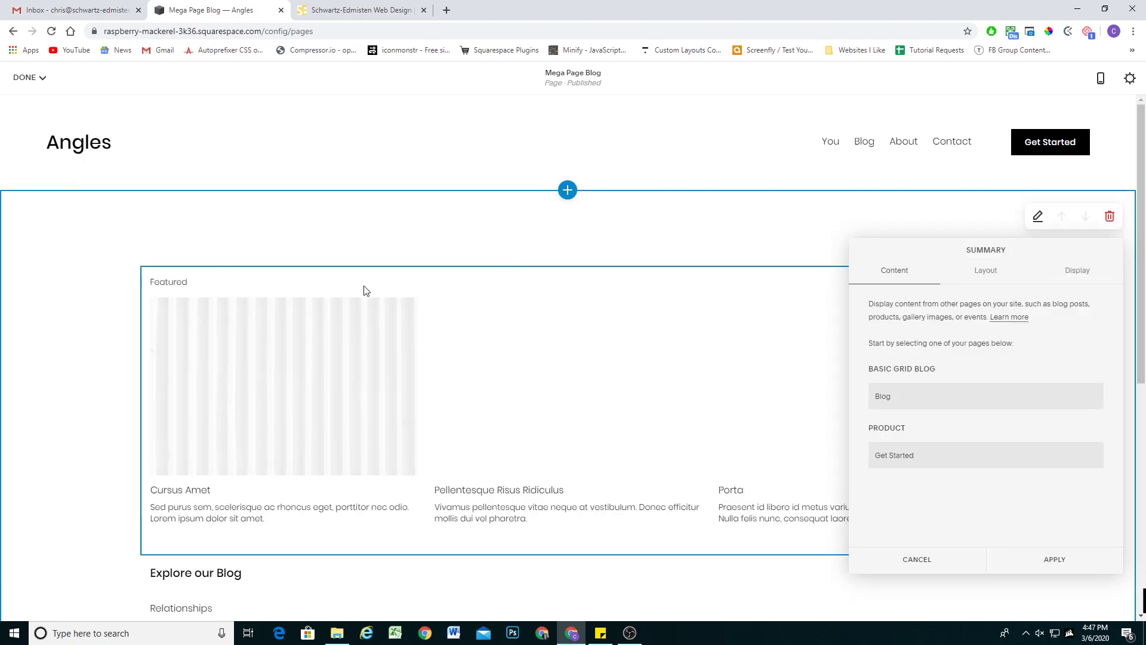
{"action": "scroll", "coordinate": [322, 299], "scroll_direction": "down", "scroll_amount": 2}
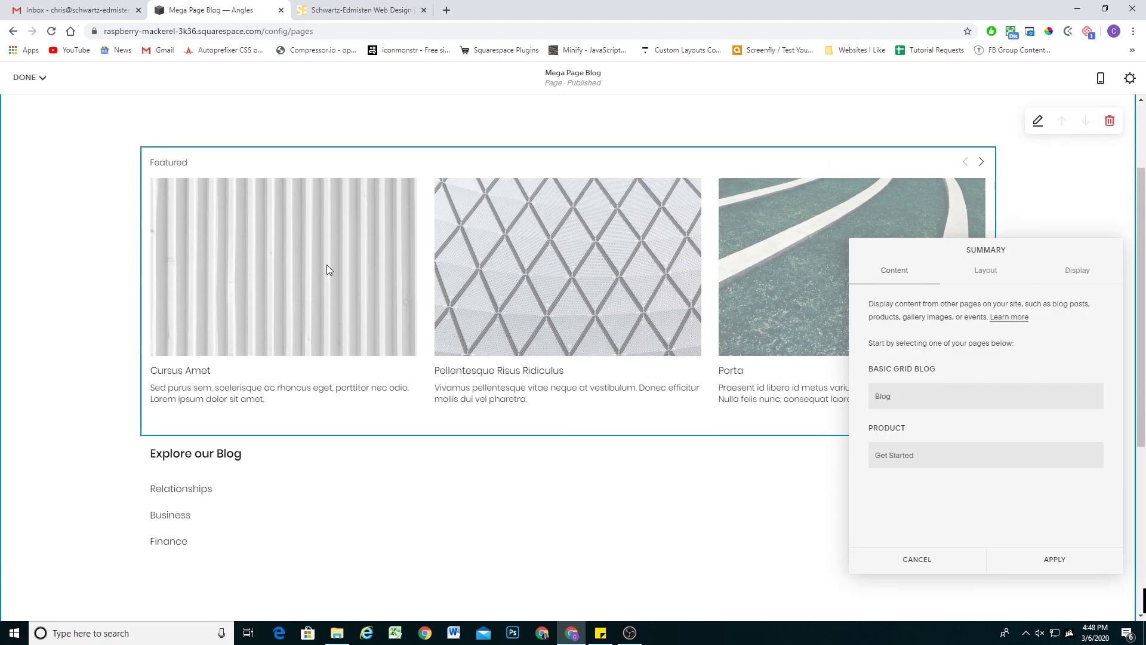
{"action": "left_click", "coordinate": [934, 400]}
{"action": "left_click", "coordinate": [986, 270]}
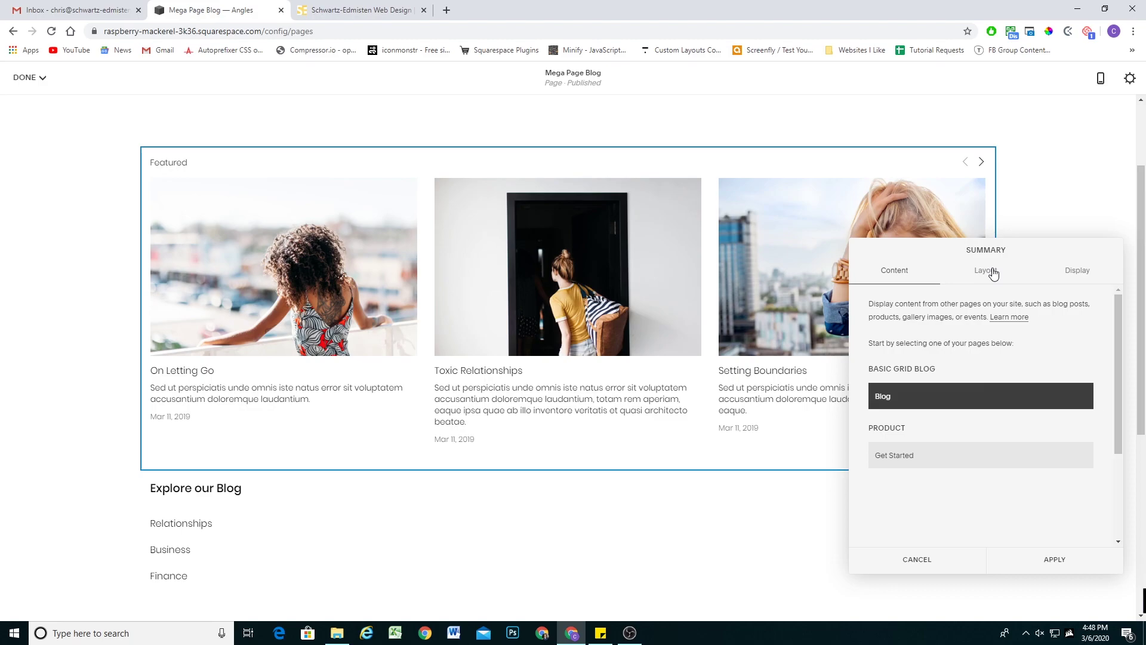
{"action": "scroll", "coordinate": [937, 446], "scroll_direction": "down", "scroll_amount": 2}
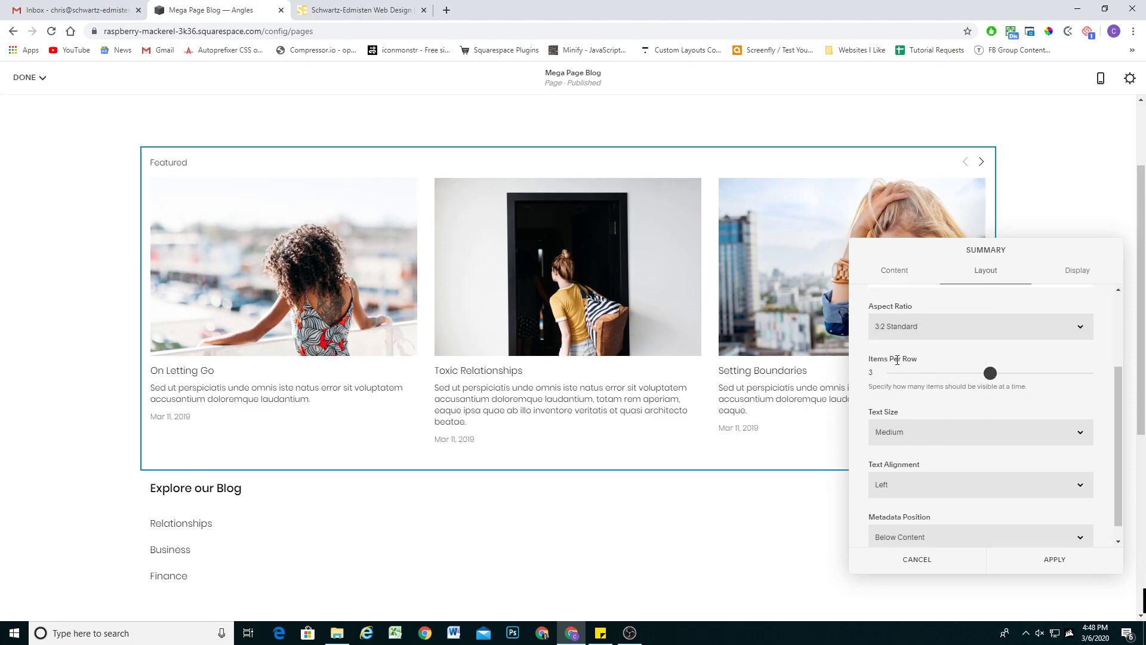
{"action": "scroll", "coordinate": [931, 388], "scroll_direction": "up", "scroll_amount": 2}
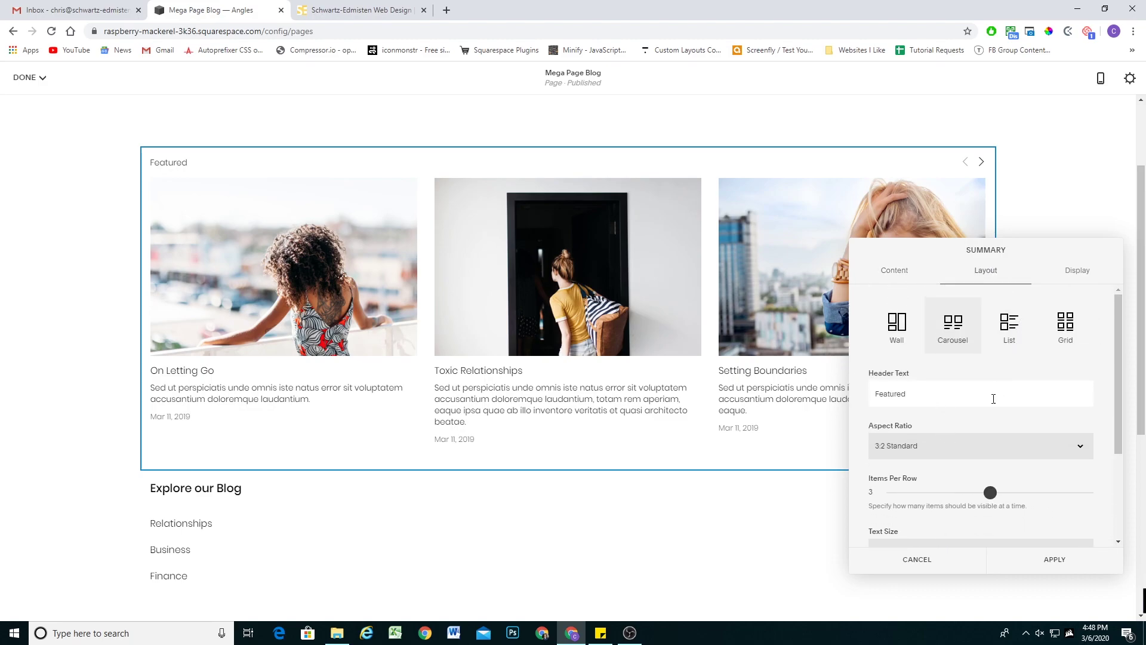
{"action": "scroll", "coordinate": [989, 415], "scroll_direction": "down", "scroll_amount": 2}
{"action": "scroll", "coordinate": [988, 415], "scroll_direction": "up", "scroll_amount": 3}
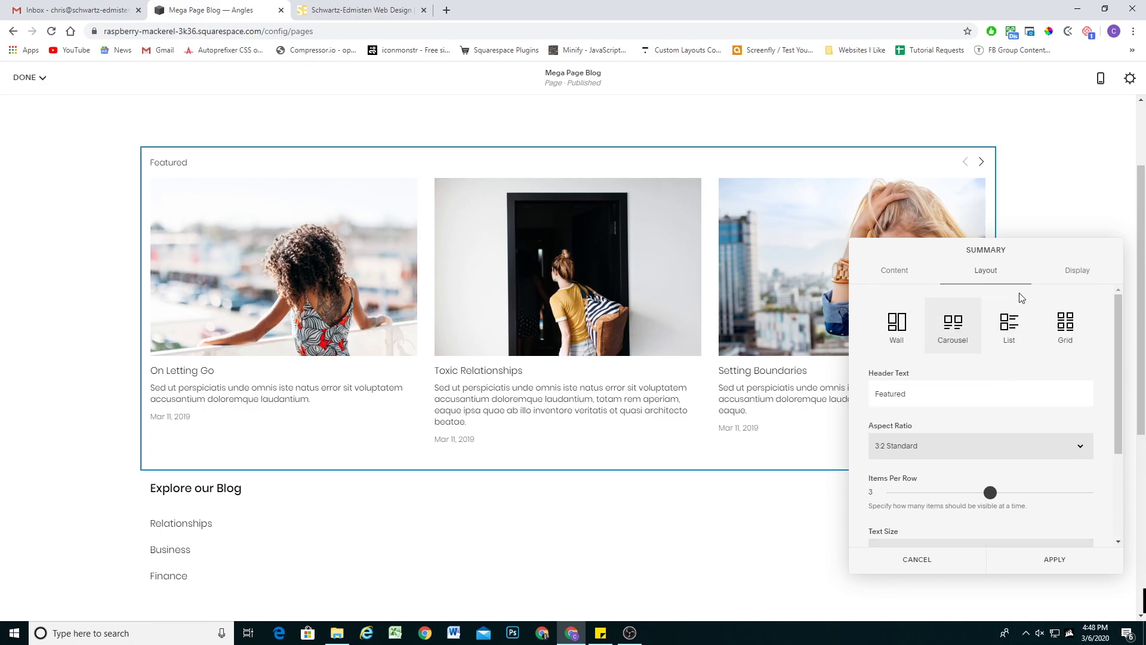
{"action": "left_click", "coordinate": [1086, 267]}
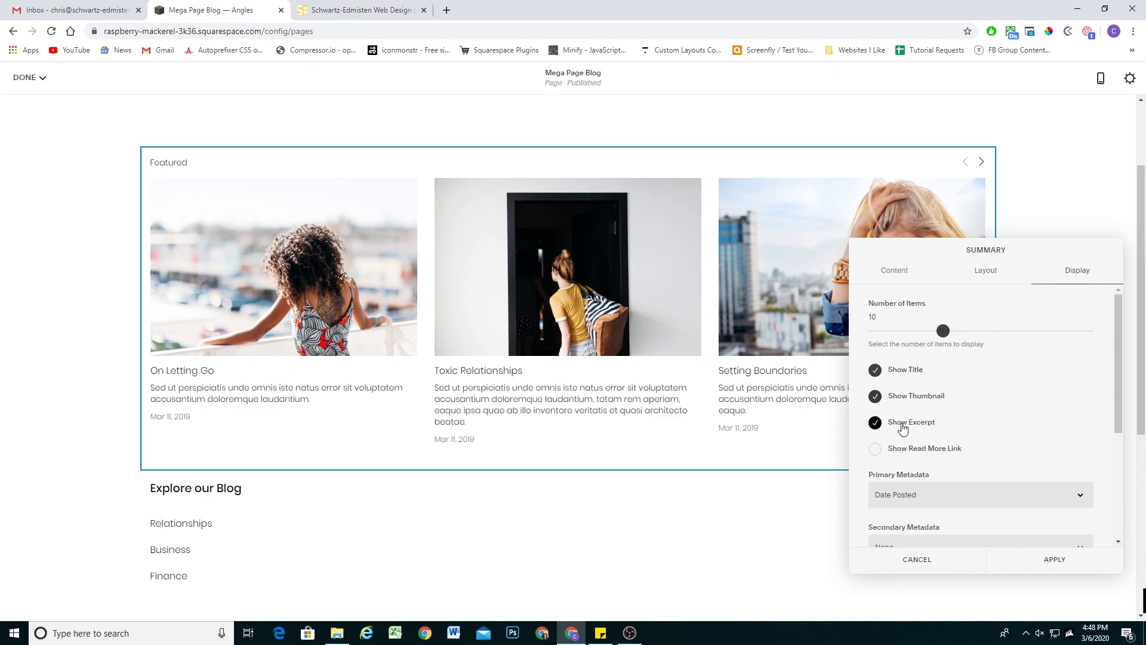
{"action": "left_click", "coordinate": [916, 455]}
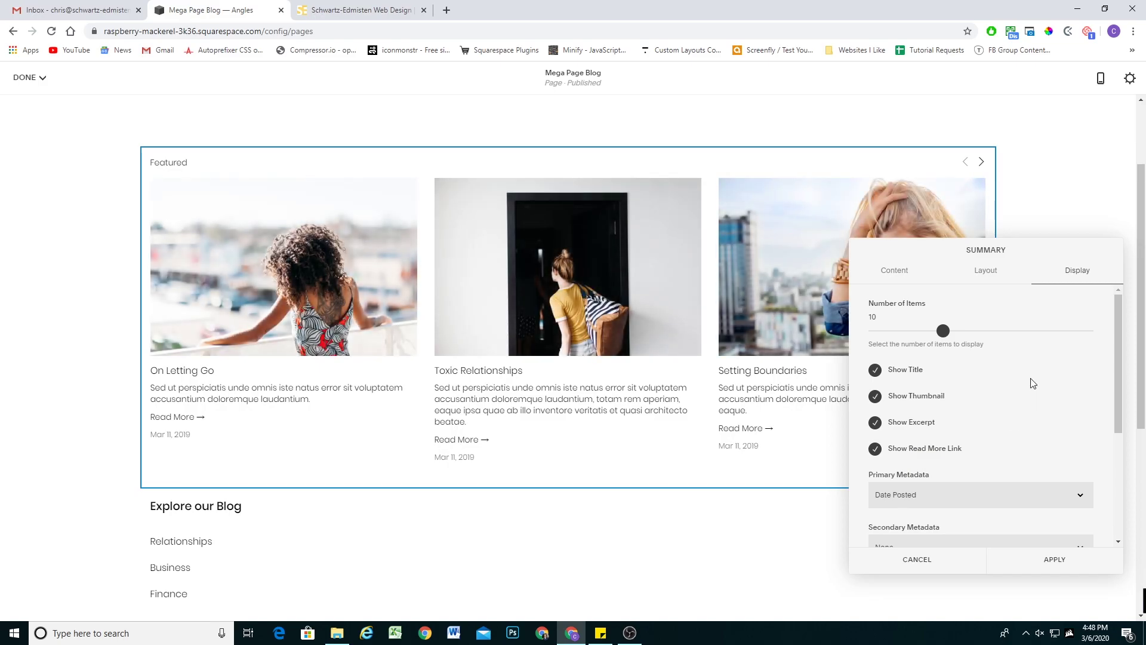
{"action": "left_click_drag", "start_coordinate": [942, 330], "coordinate": [905, 329]}
Apply the carousel, drag it beside the Explore our Blog list, and widen its column
{"action": "left_click", "coordinate": [1055, 559]}
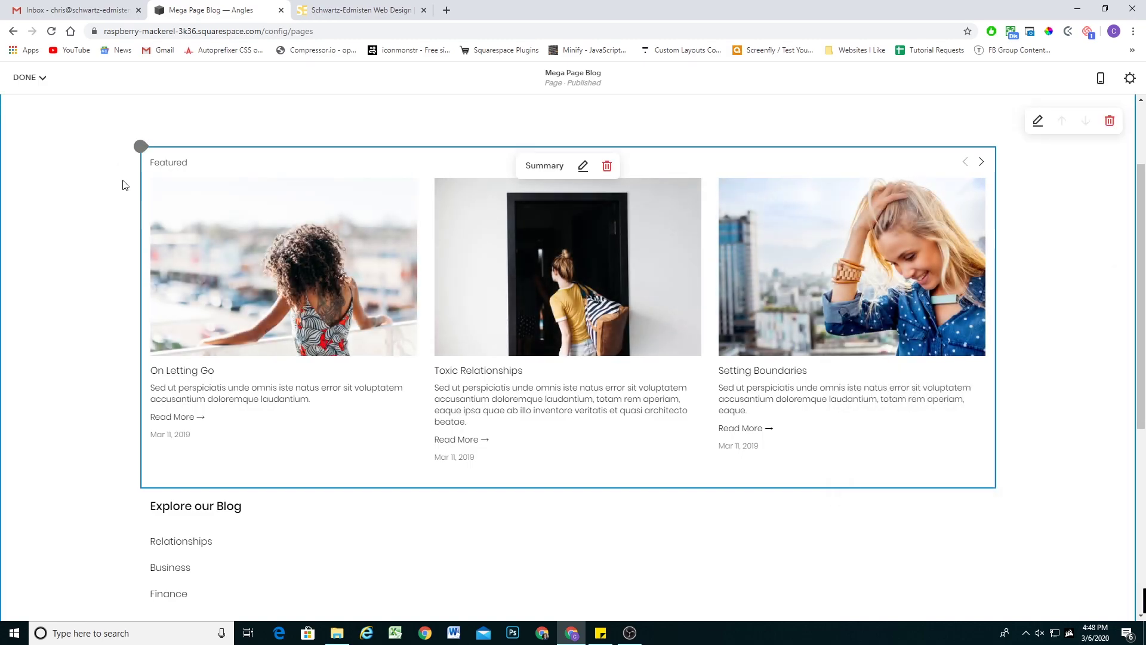
{"action": "scroll", "coordinate": [286, 309], "scroll_direction": "down", "scroll_amount": 1}
{"action": "left_click_drag", "start_coordinate": [223, 114], "coordinate": [990, 475]}
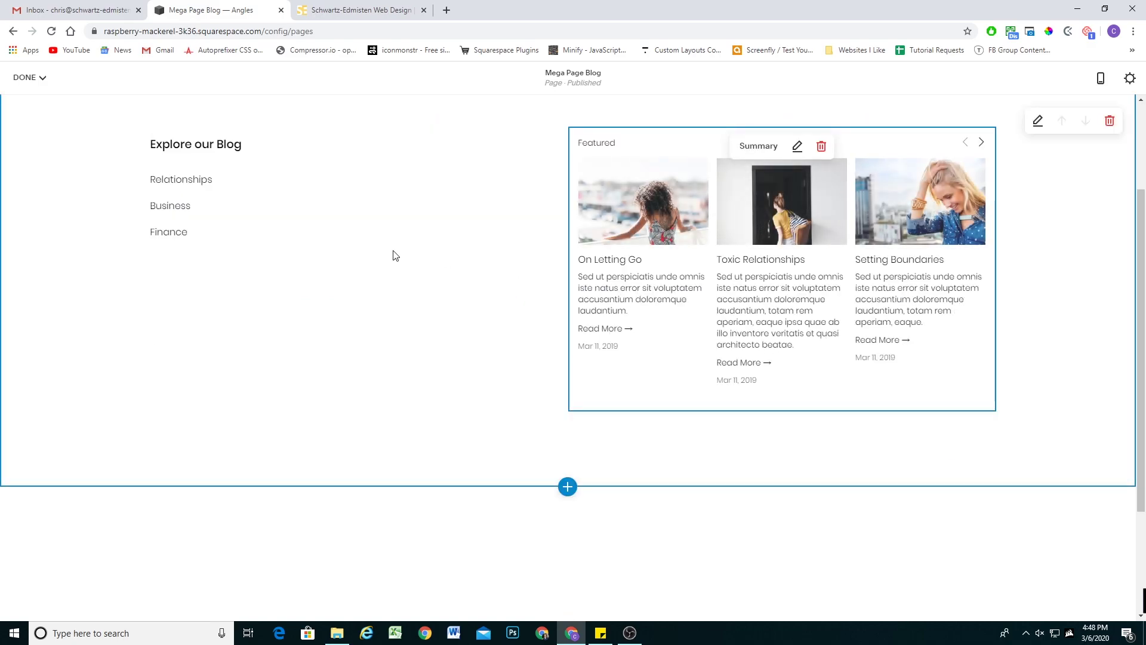
{"action": "left_click_drag", "start_coordinate": [558, 235], "coordinate": [322, 219]}
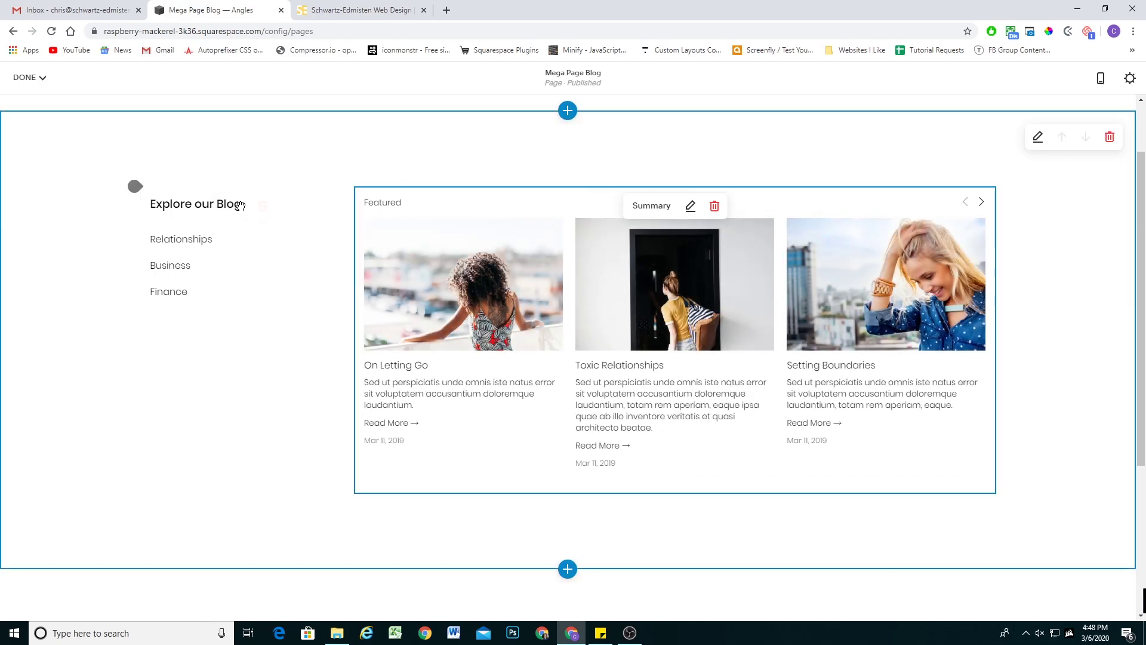
{"action": "left_click", "coordinate": [29, 77]}
Save the page, then preview Home full screen and cycle the Blog mega menu carousel
{"action": "left_click", "coordinate": [37, 105]}
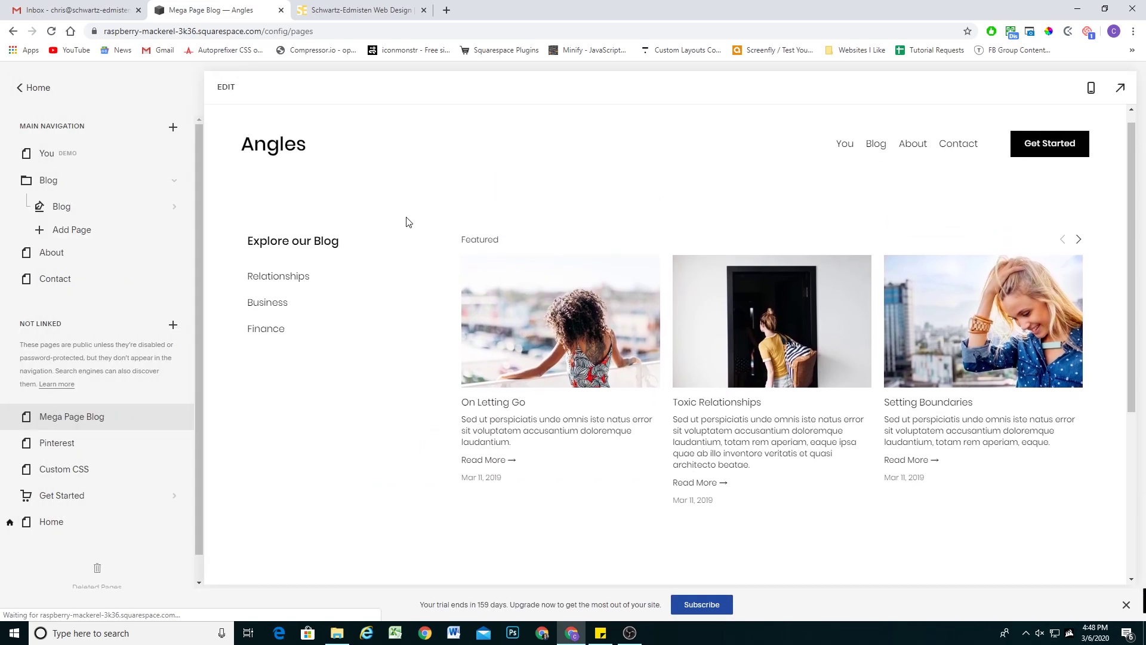
{"action": "left_click", "coordinate": [271, 148]}
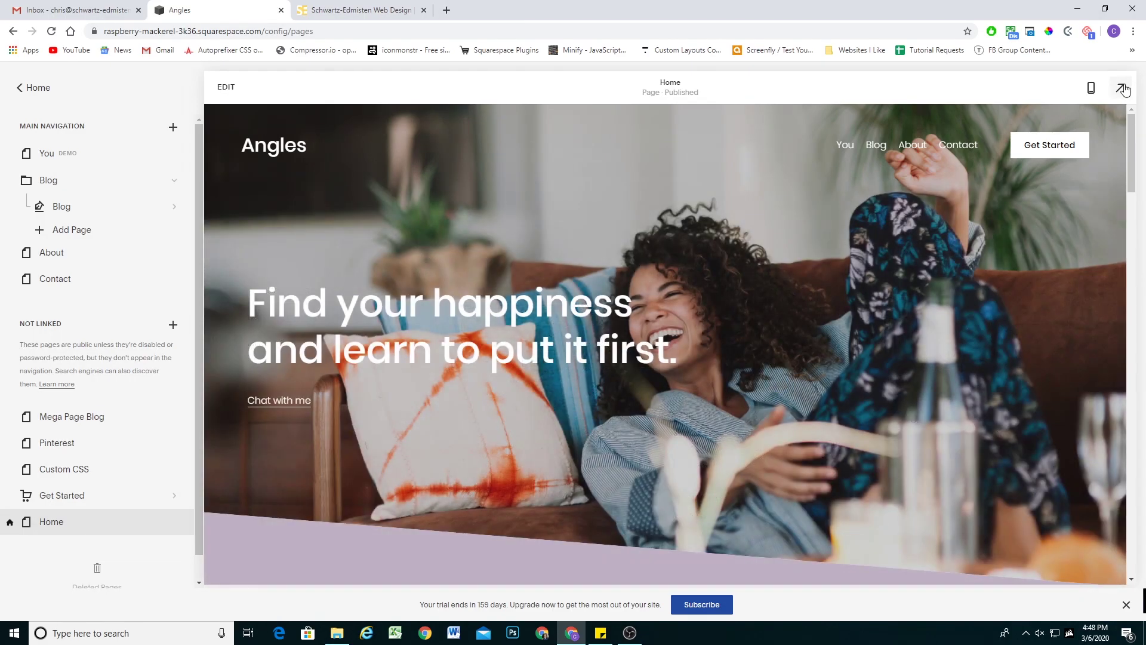
{"action": "left_click", "coordinate": [1120, 87]}
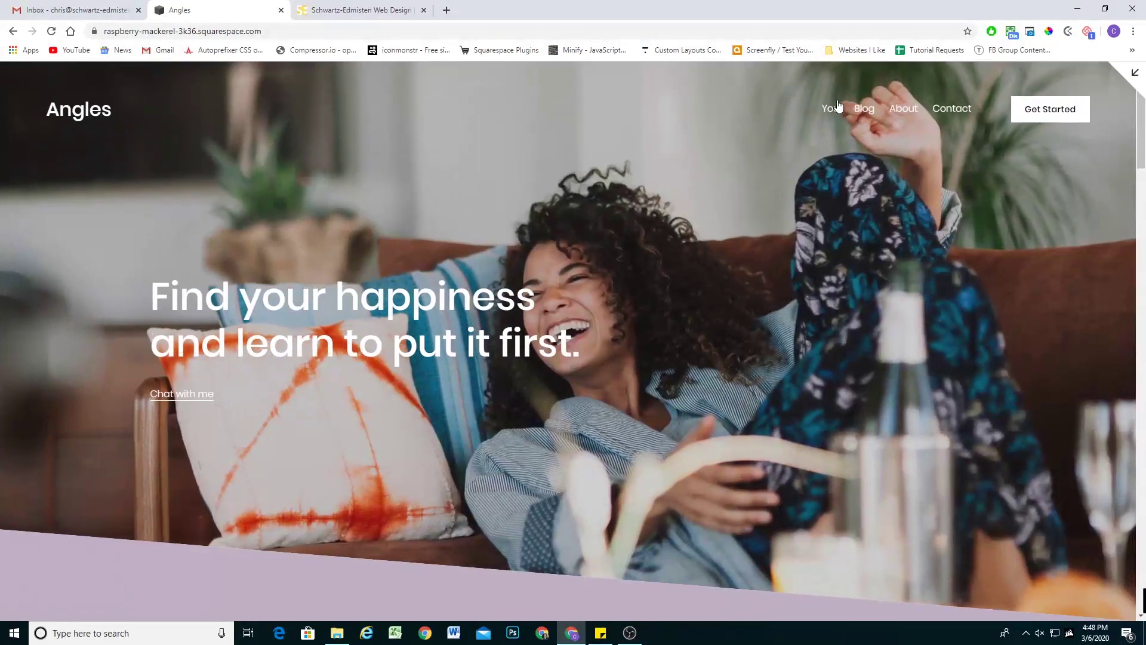
{"action": "mouse_move", "coordinate": [866, 110]}
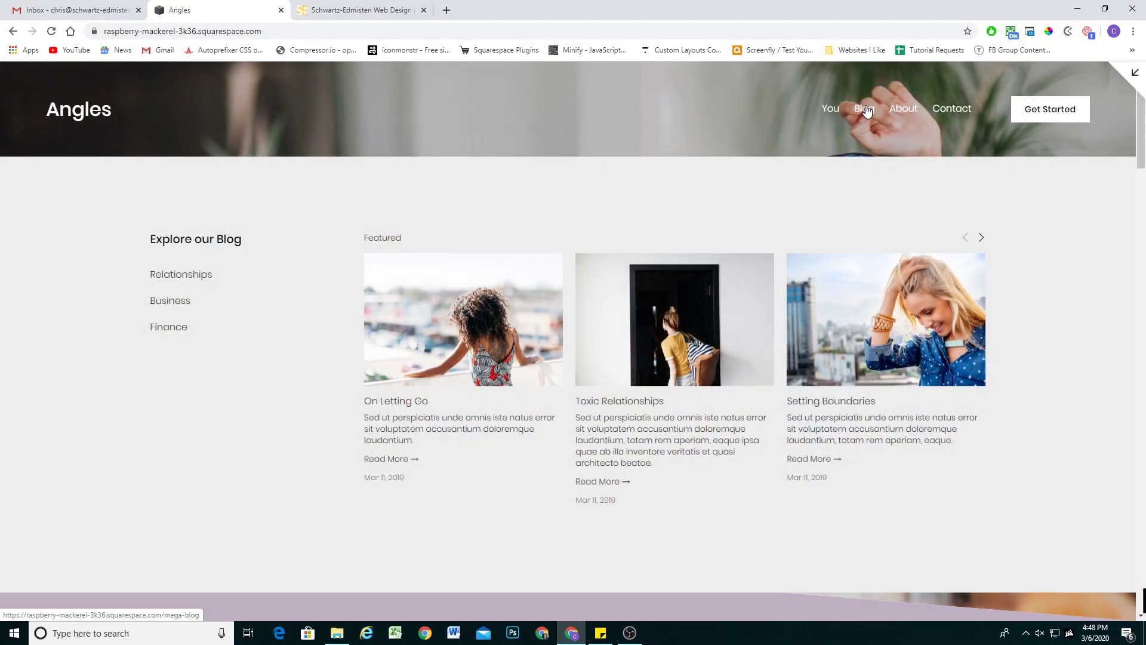
{"action": "scroll", "coordinate": [866, 107], "scroll_direction": "down", "scroll_amount": 1}
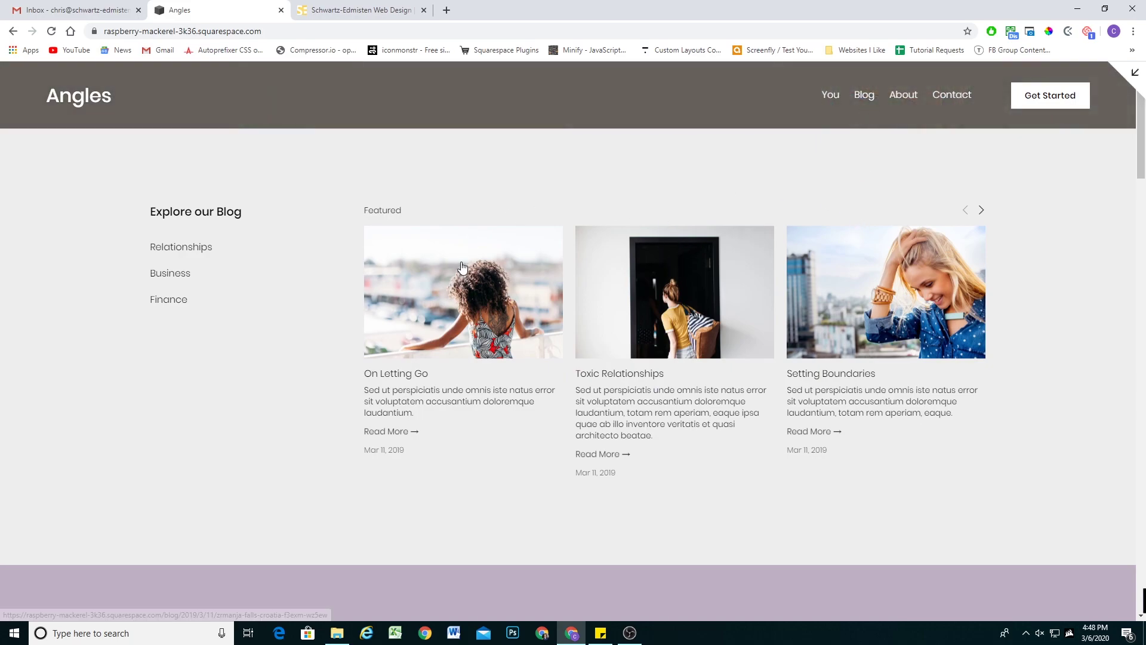
{"action": "left_click", "coordinate": [981, 210]}
{"action": "left_click", "coordinate": [966, 210]}
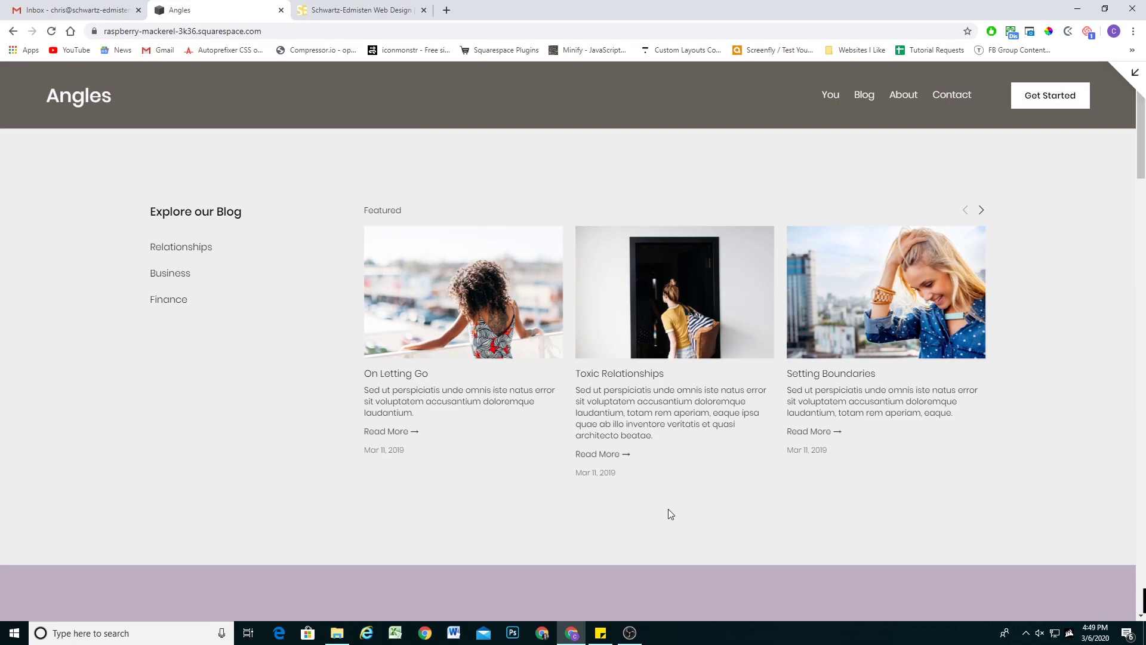
{"action": "key", "text": "Escape"}
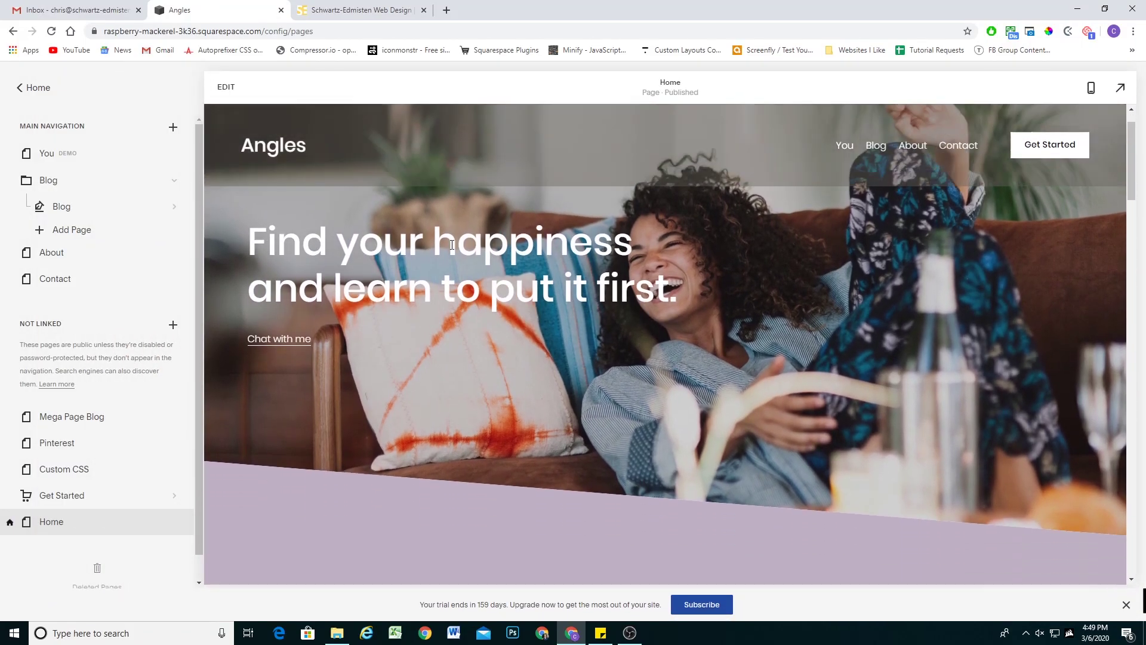
Set the Mega Page Blog section height to S, save, and return to Home
{"action": "scroll", "coordinate": [467, 238], "scroll_direction": "up", "scroll_amount": 2}
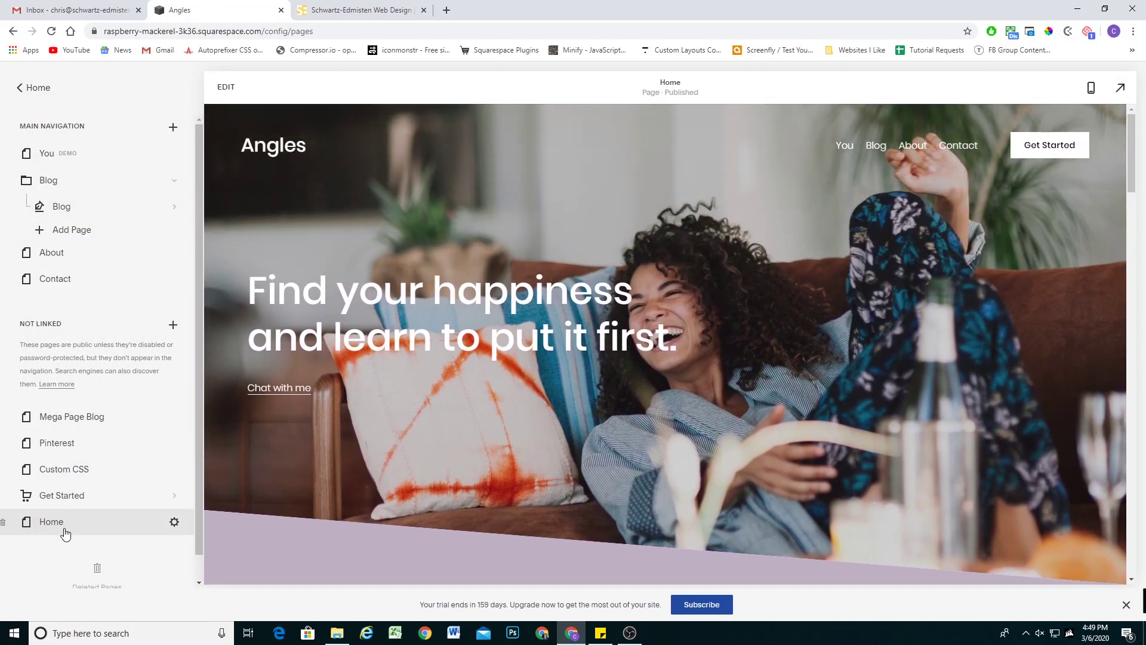
{"action": "left_click", "coordinate": [57, 428]}
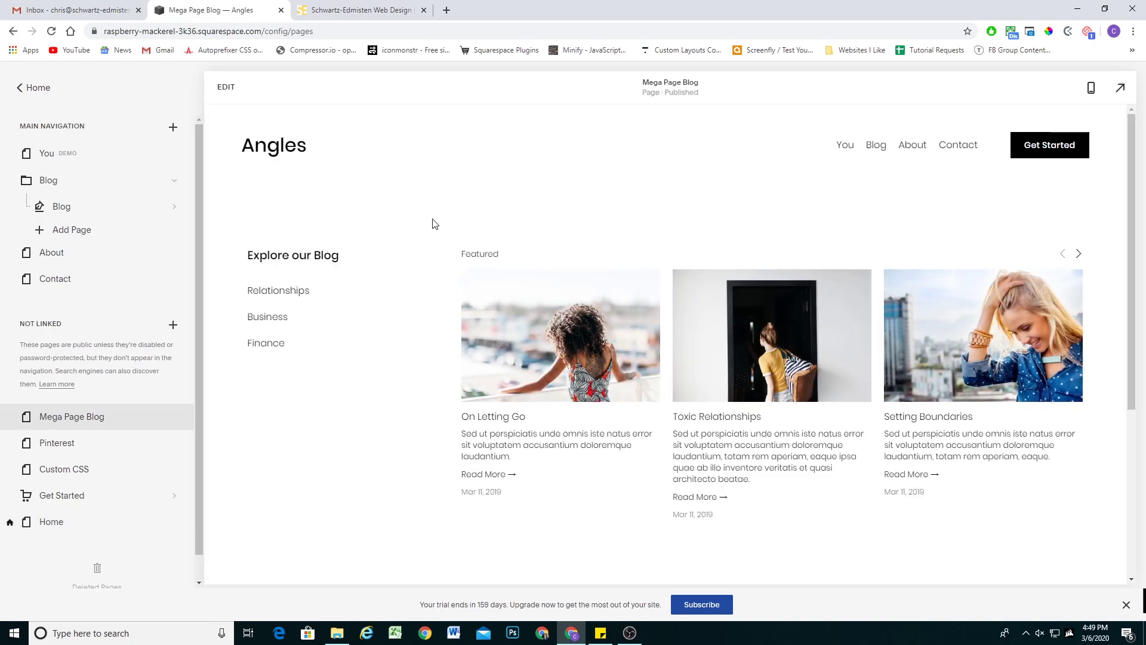
{"action": "left_click", "coordinate": [227, 87]}
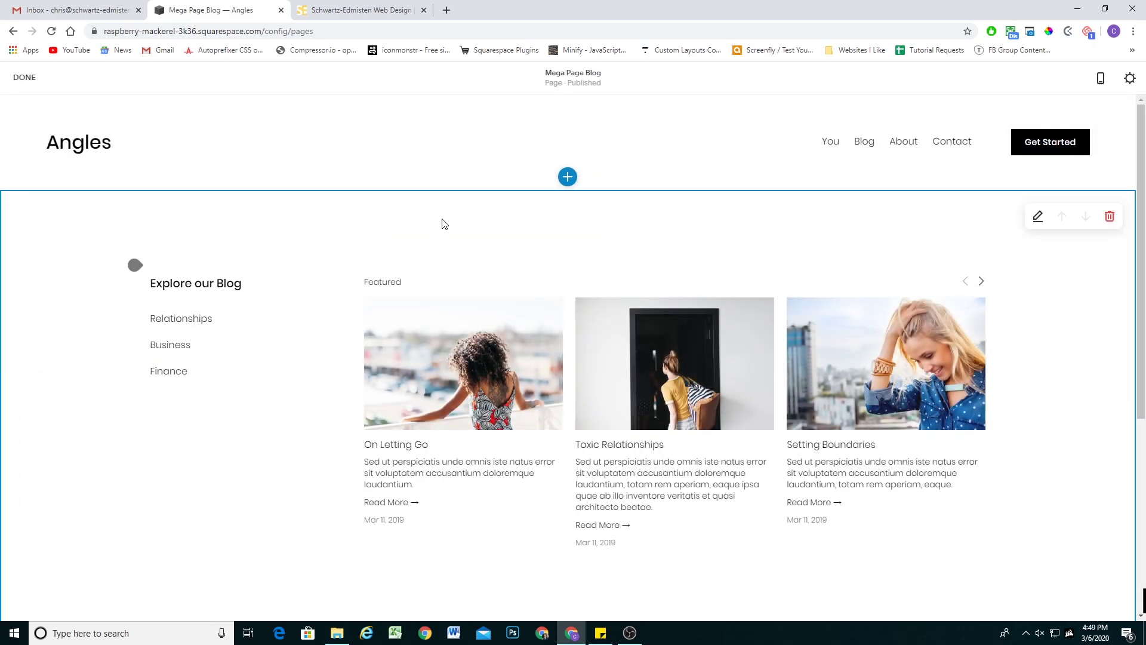
{"action": "scroll", "coordinate": [366, 258], "scroll_direction": "down", "scroll_amount": 3}
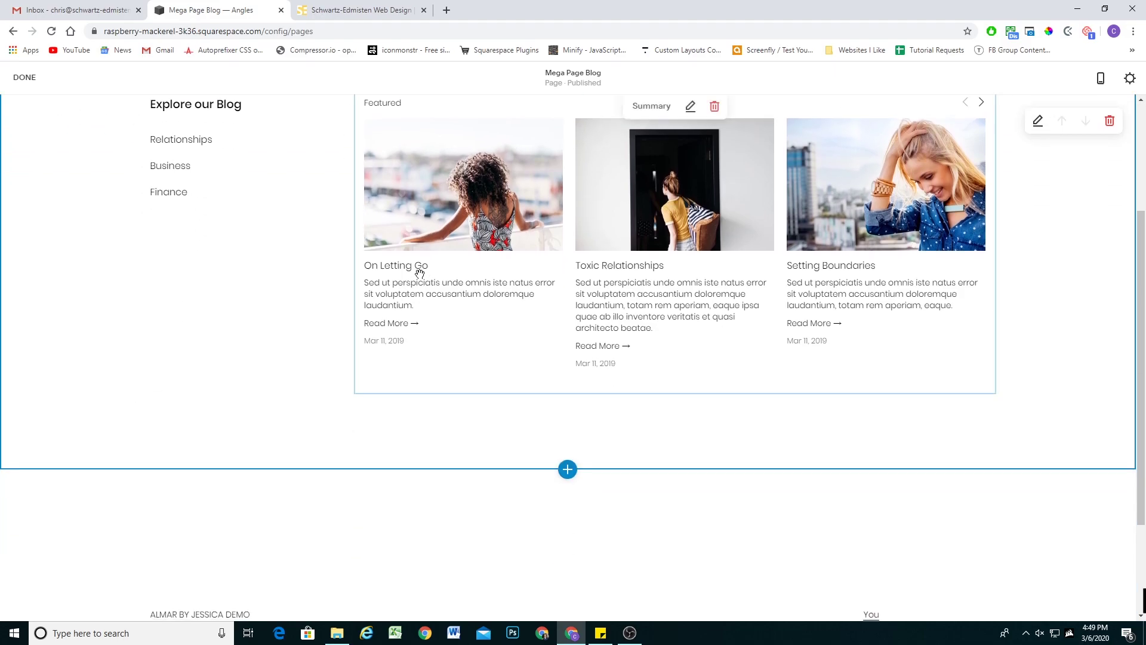
{"action": "scroll", "coordinate": [416, 266], "scroll_direction": "up", "scroll_amount": 3}
{"action": "left_click", "coordinate": [1038, 215]}
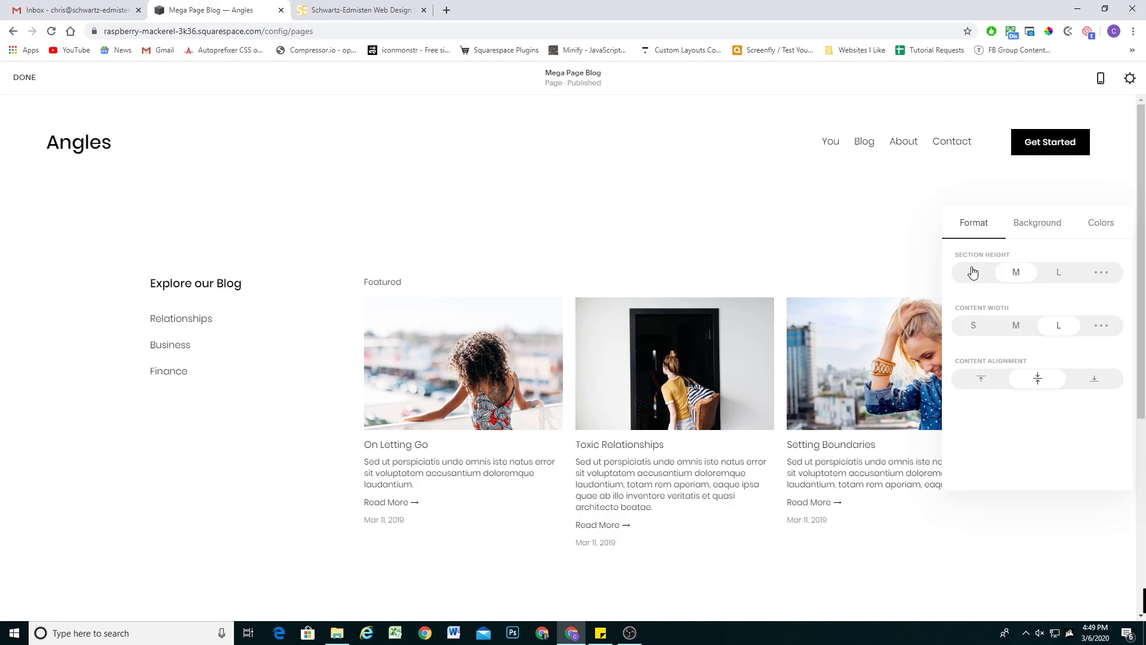
{"action": "left_click", "coordinate": [973, 272]}
{"action": "left_click", "coordinate": [629, 238]}
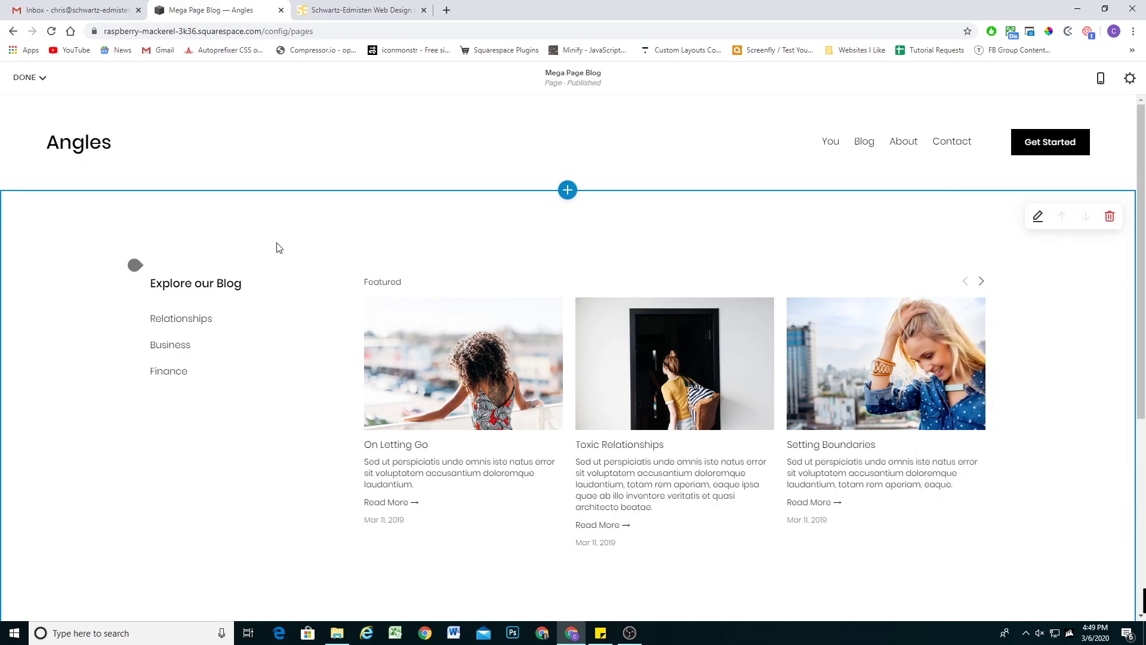
{"action": "left_click", "coordinate": [27, 77]}
{"action": "left_click", "coordinate": [30, 101]}
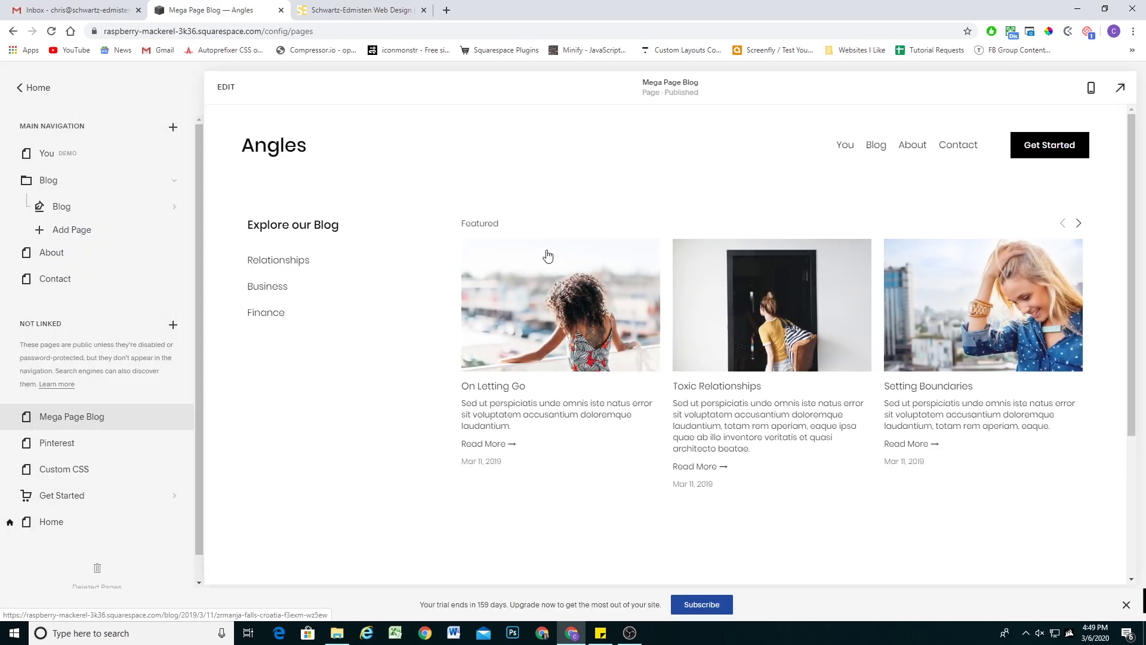
{"action": "left_click", "coordinate": [296, 146]}
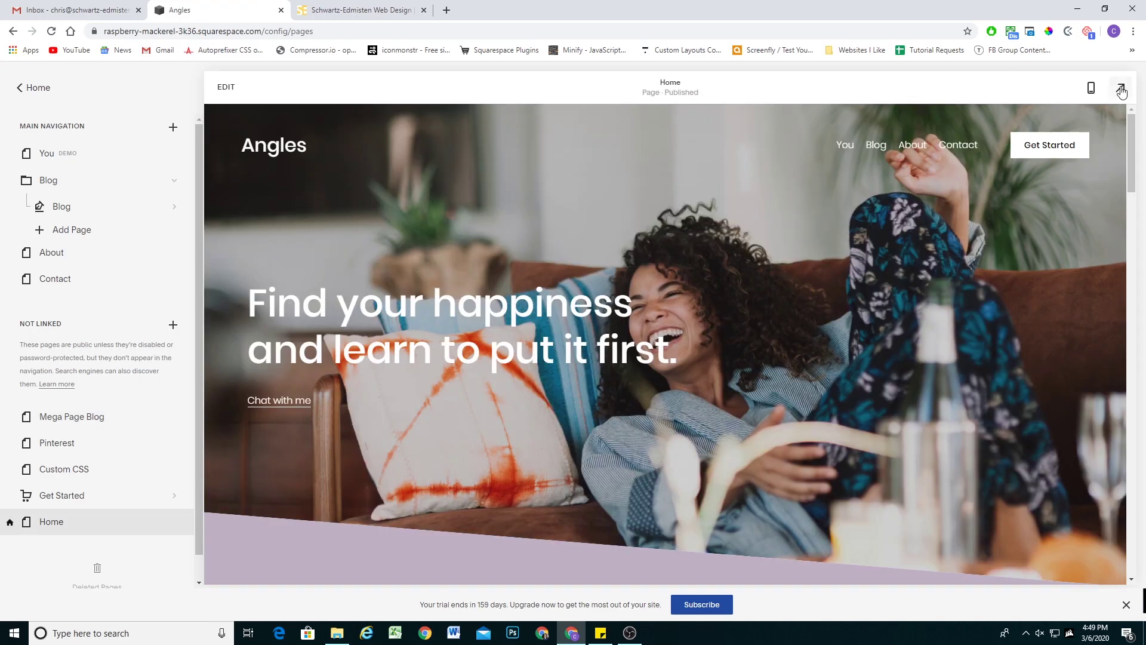
Check the shorter Blog mega menu in full-screen preview, then exit to the Pages panel
{"action": "left_click", "coordinate": [1121, 88]}
{"action": "mouse_move", "coordinate": [862, 113]}
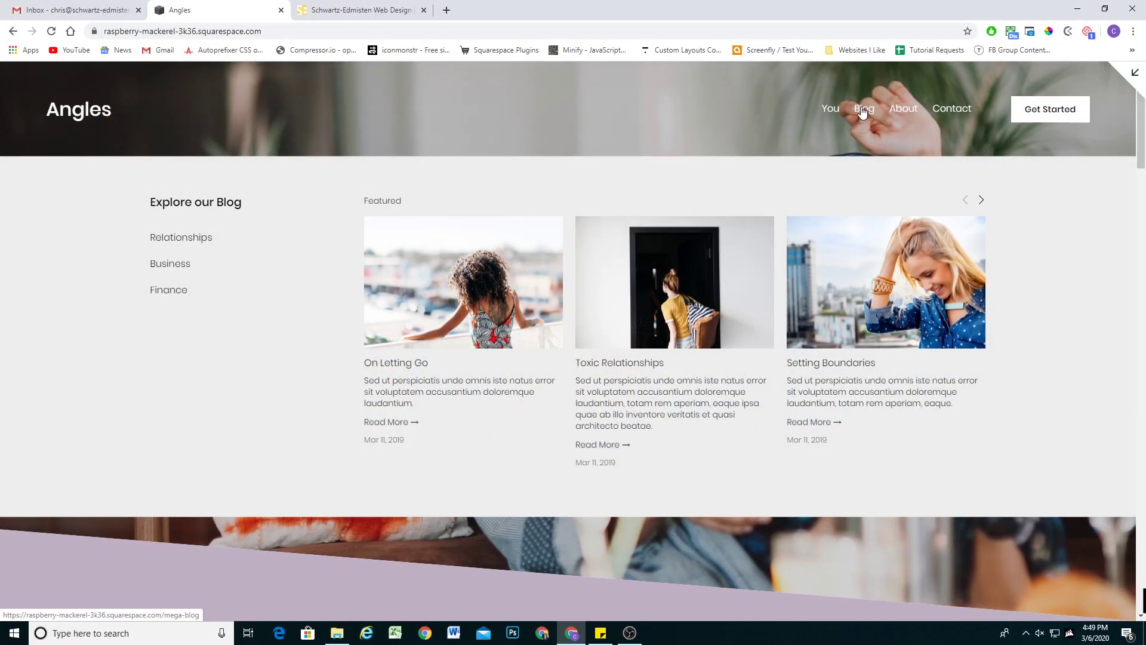
{"action": "scroll", "coordinate": [894, 168], "scroll_direction": "down", "scroll_amount": 2}
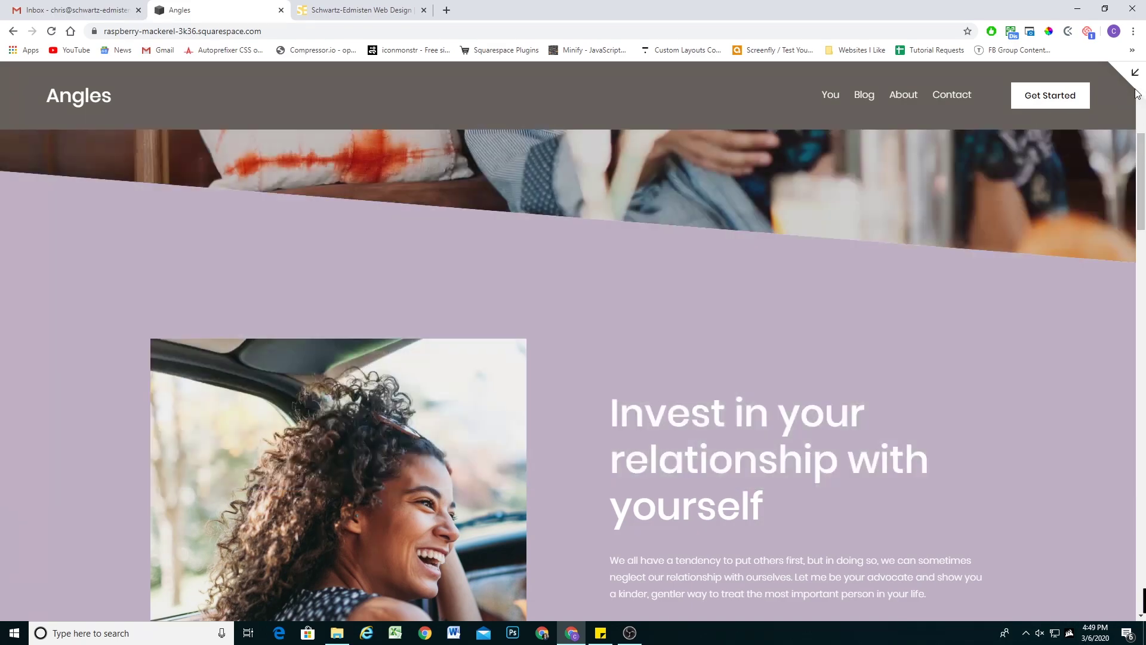
{"action": "left_click", "coordinate": [1134, 72]}
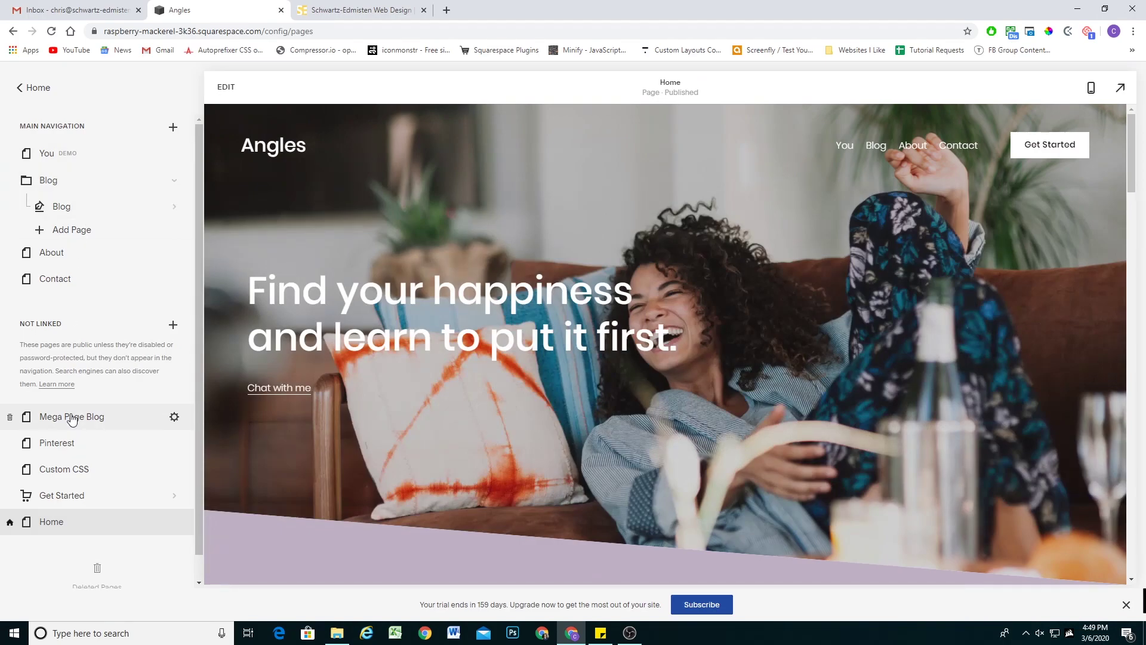
Turn off Show Excerpt in Mega Page Blog's featured Summary block so only titles and dates remain
{"action": "left_click", "coordinate": [72, 416]}
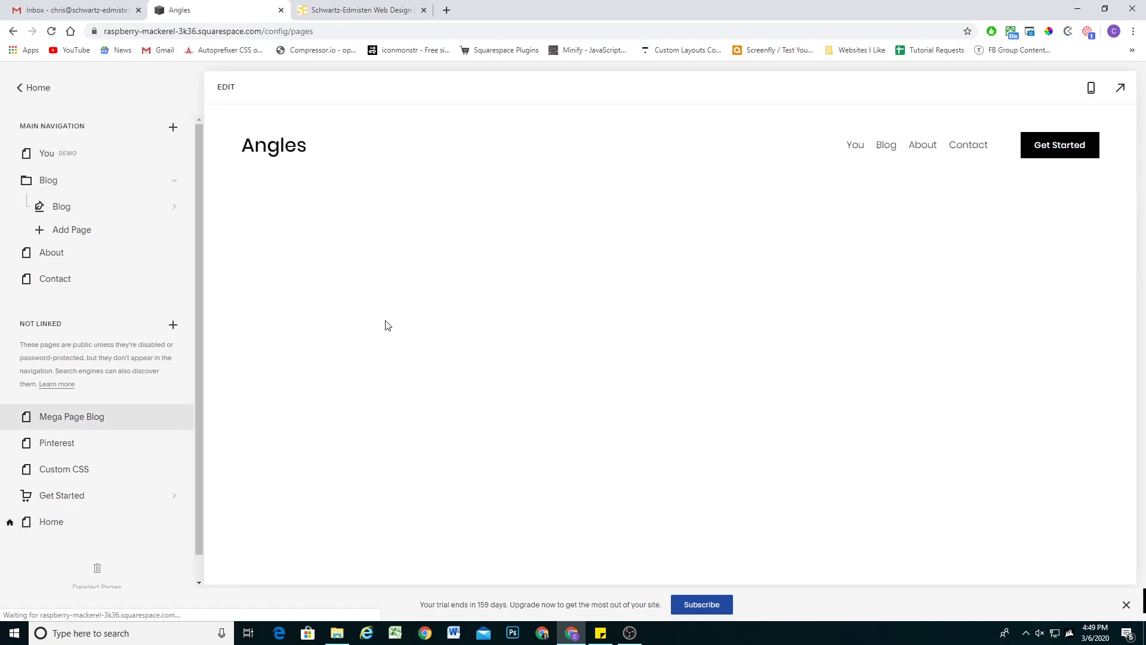
{"action": "left_click", "coordinate": [224, 91]}
{"action": "left_click", "coordinate": [690, 247]}
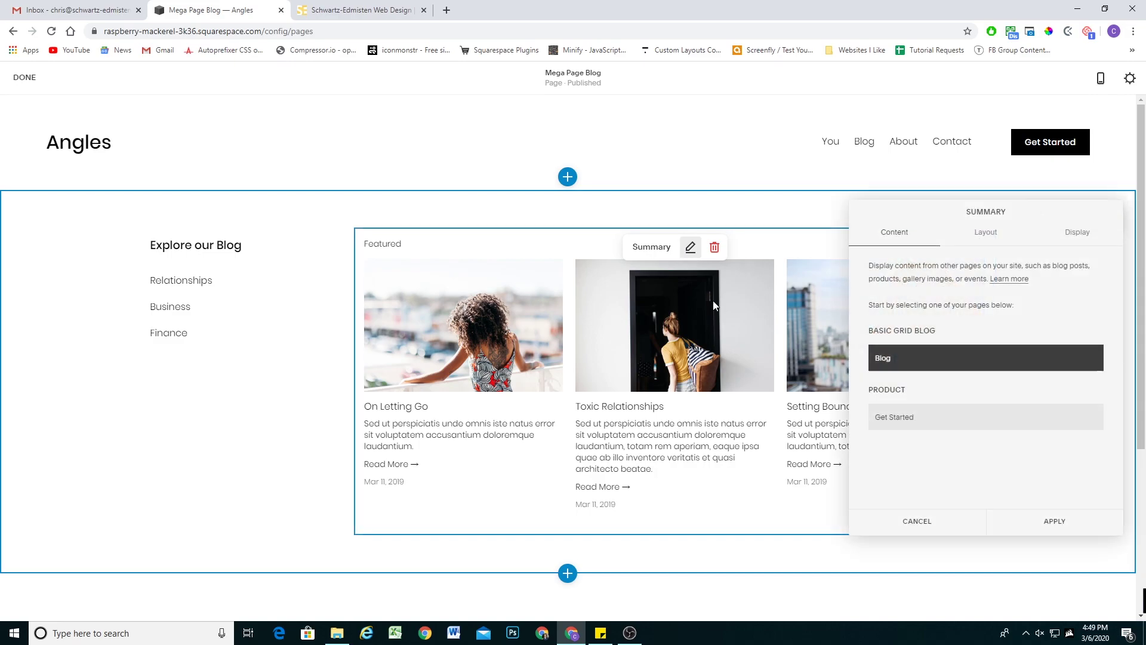
{"action": "left_click", "coordinate": [1072, 234]}
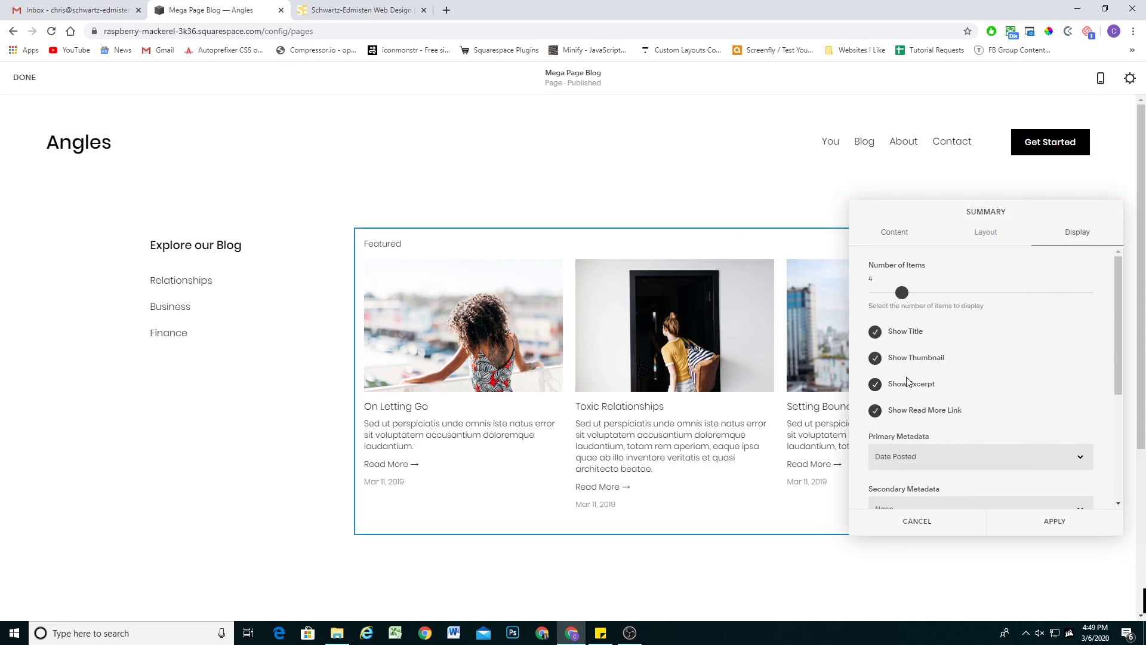
{"action": "left_click", "coordinate": [907, 382]}
{"action": "left_click", "coordinate": [1074, 526]}
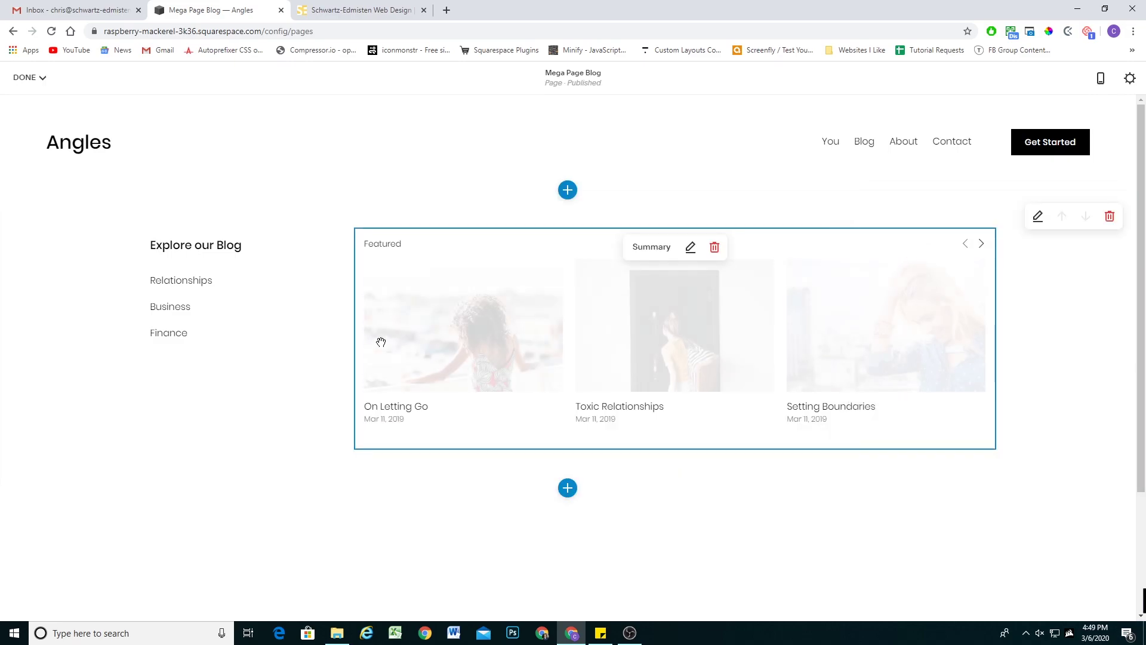
{"action": "left_click", "coordinate": [26, 77]}
Save the Mega Page Blog edits and reload the Home page in full-screen preview
{"action": "left_click", "coordinate": [31, 98]}
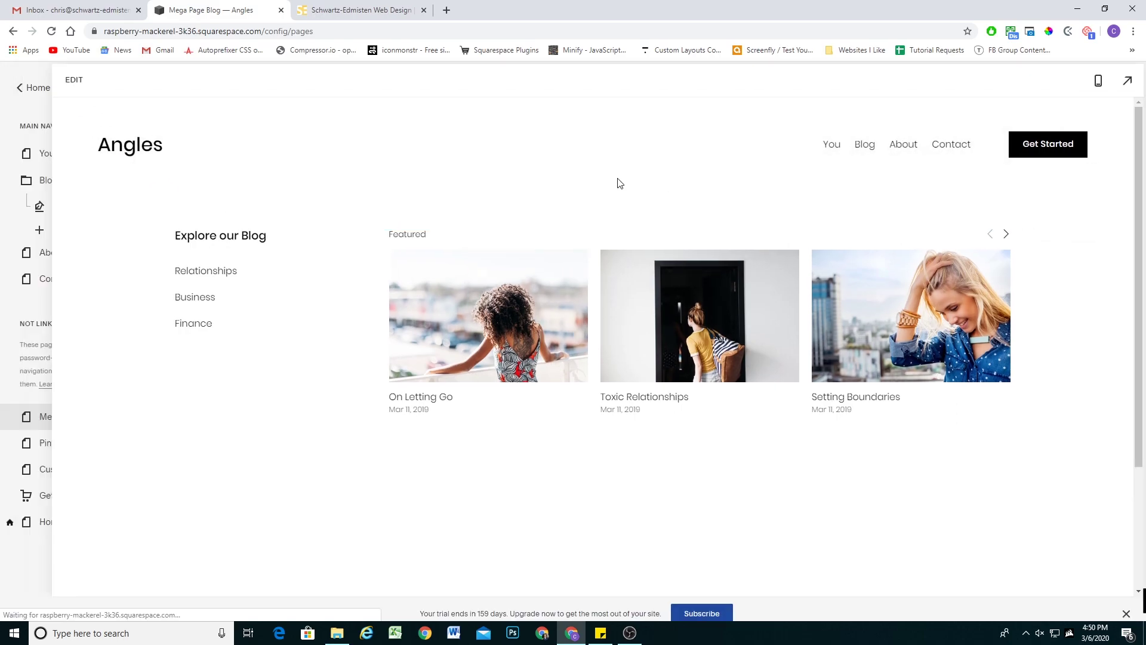
{"action": "left_click", "coordinate": [296, 148]}
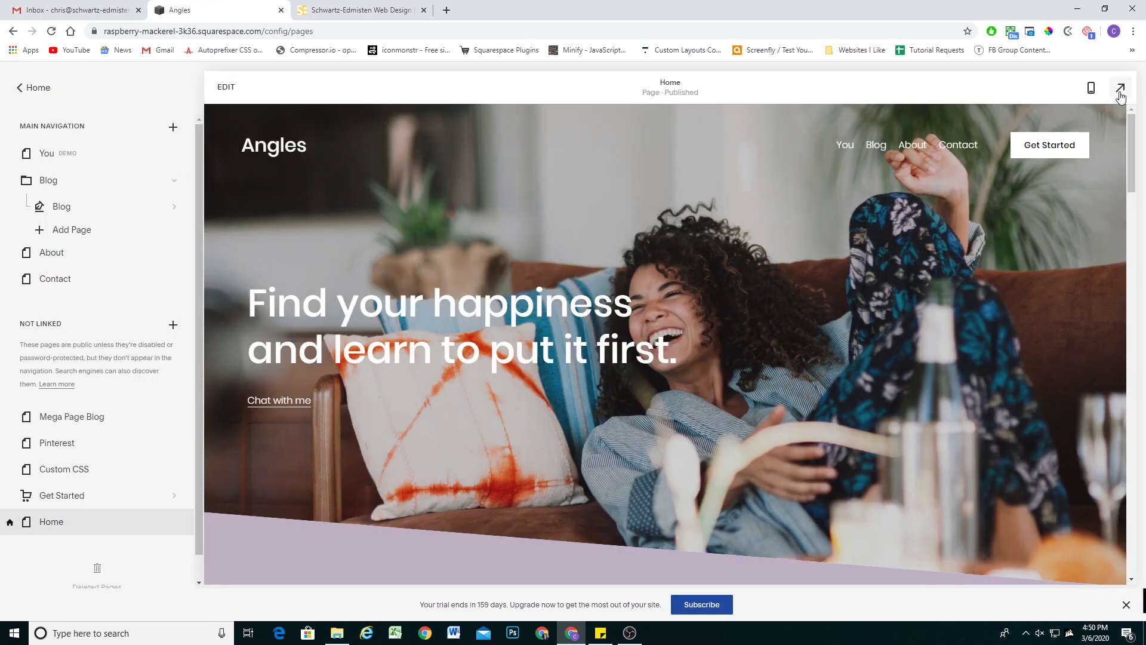
{"action": "left_click", "coordinate": [1120, 88]}
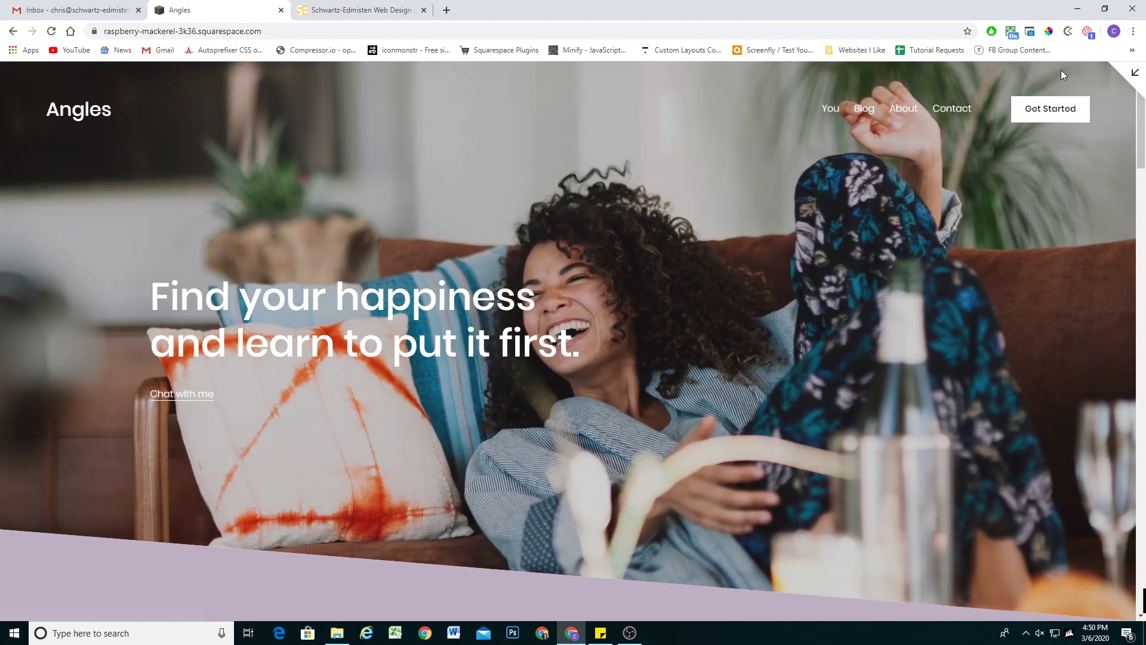
{"action": "left_click", "coordinate": [1134, 72]}
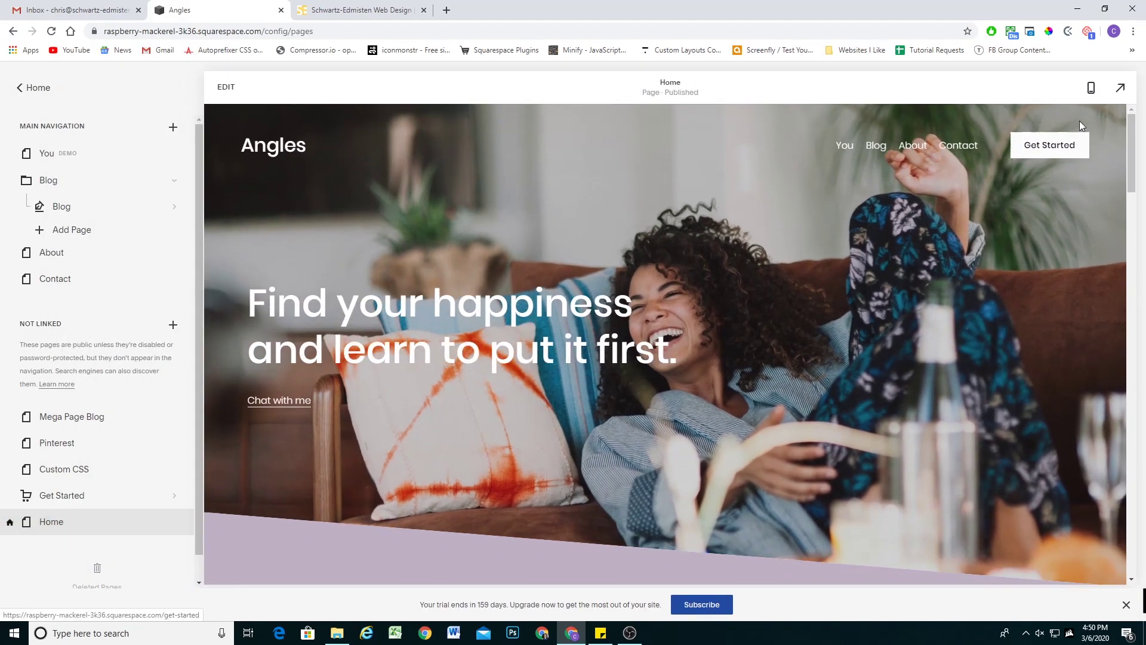
{"action": "left_click", "coordinate": [1120, 88]}
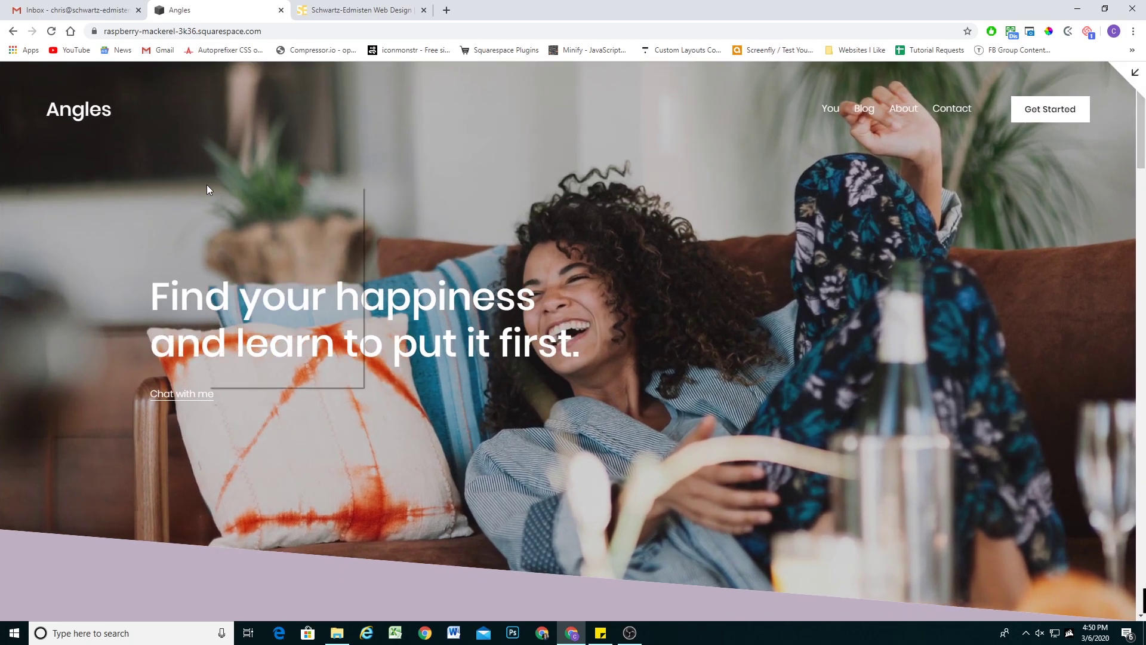
{"action": "right_click", "coordinate": [206, 185]}
{"action": "left_click", "coordinate": [276, 370]}
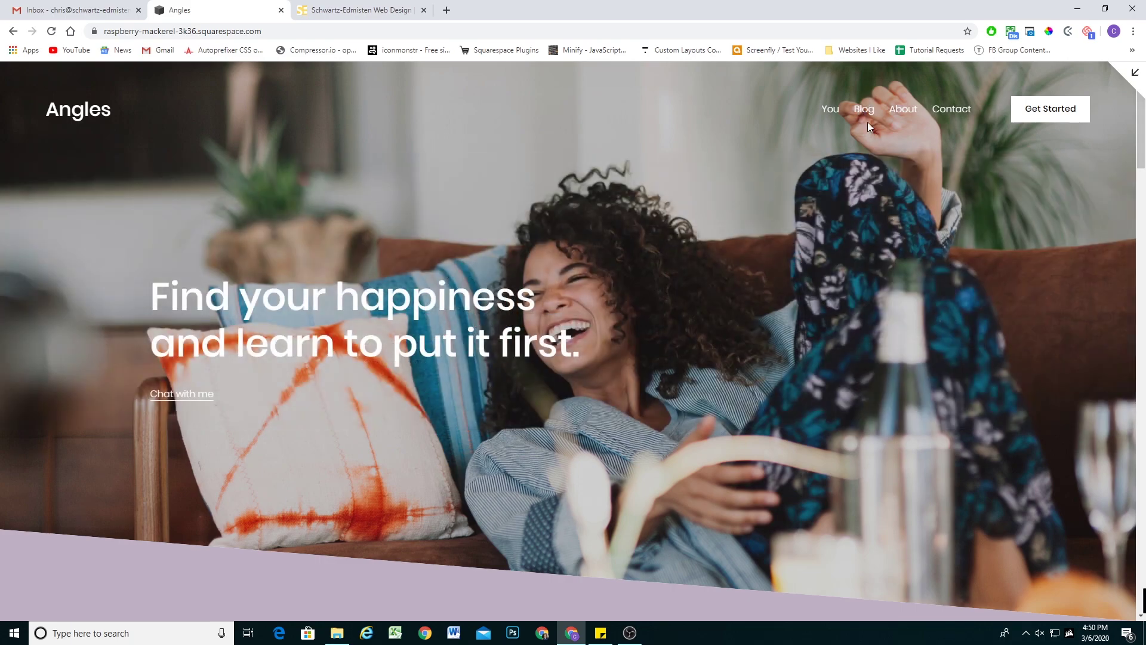
Check the Blog mega menu's featured posts carousel on the live site
{"action": "mouse_move", "coordinate": [867, 118]}
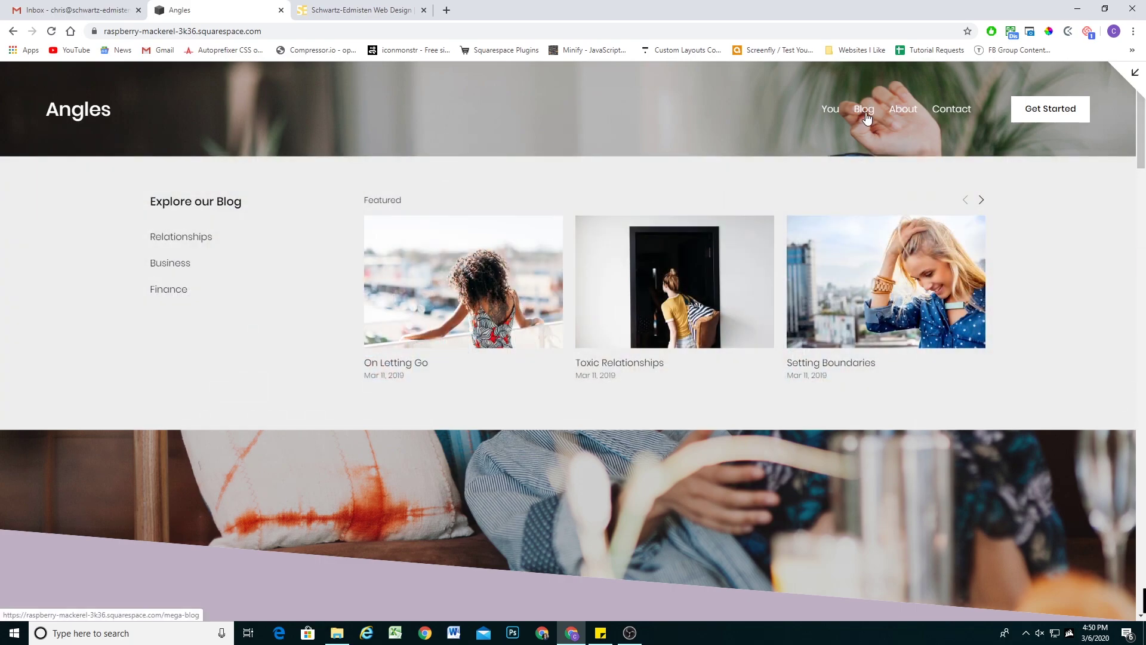
{"action": "scroll", "coordinate": [497, 353], "scroll_direction": "down", "scroll_amount": 7}
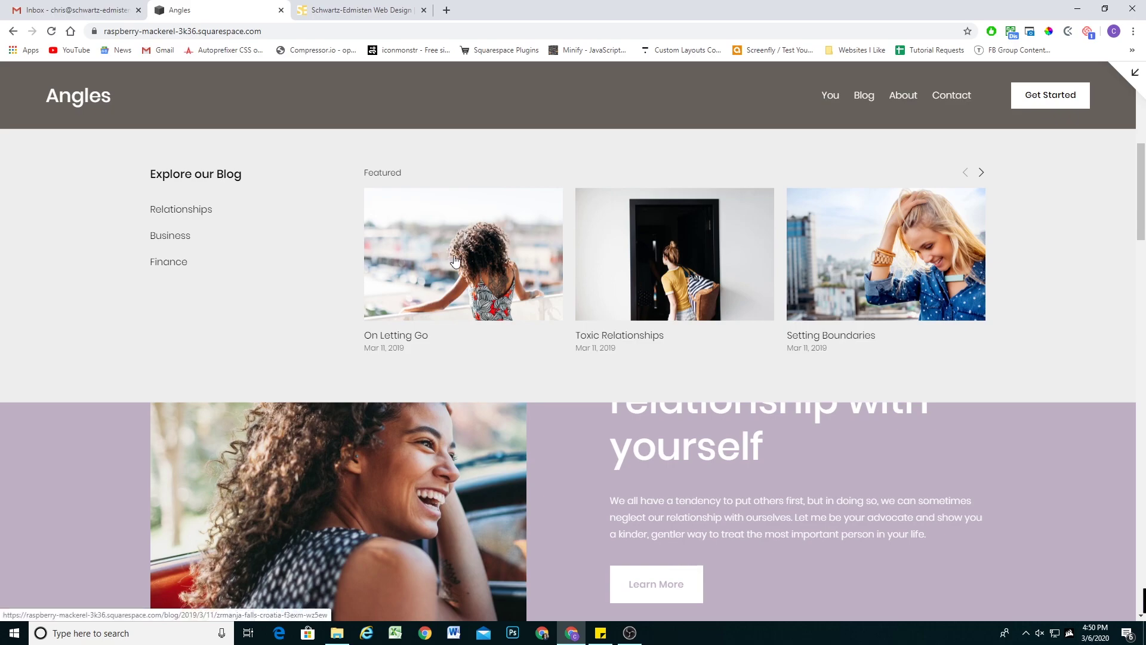
{"action": "left_click", "coordinate": [982, 171]}
{"action": "left_click", "coordinate": [965, 172]}
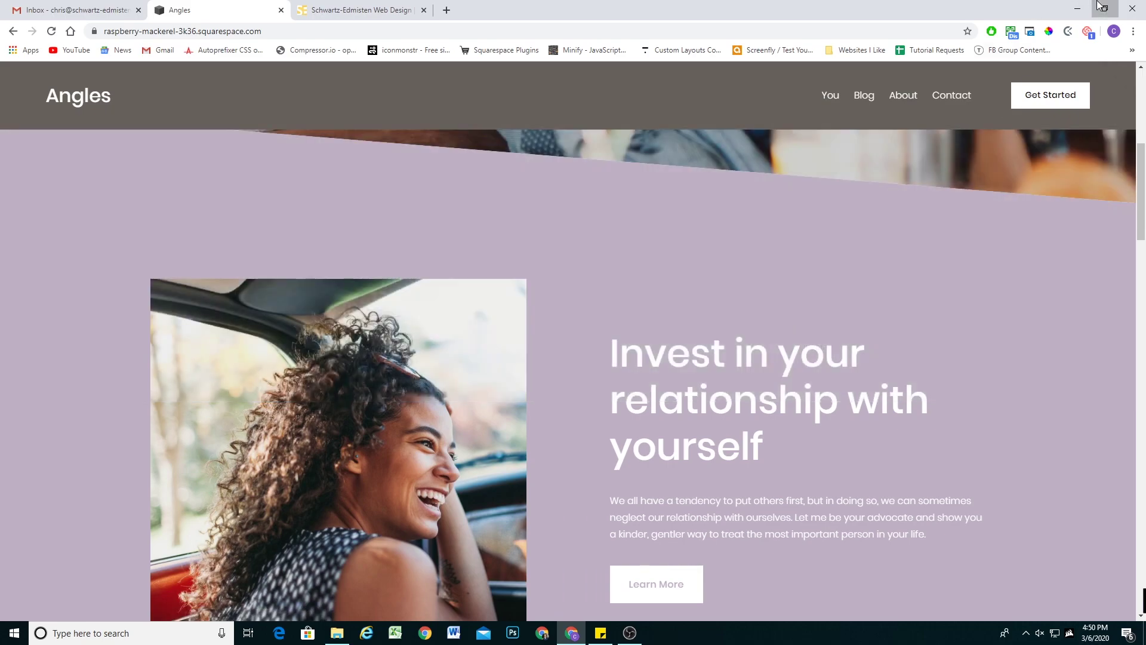
Resize the browser window to recheck the mega menu, then return to the pages editor
{"action": "left_click", "coordinate": [1105, 8]}
{"action": "scroll", "coordinate": [717, 315], "scroll_direction": "up", "scroll_amount": 4}
{"action": "left_click_drag", "start_coordinate": [921, 224], "coordinate": [1093, 223]}
{"action": "mouse_move", "coordinate": [855, 172]}
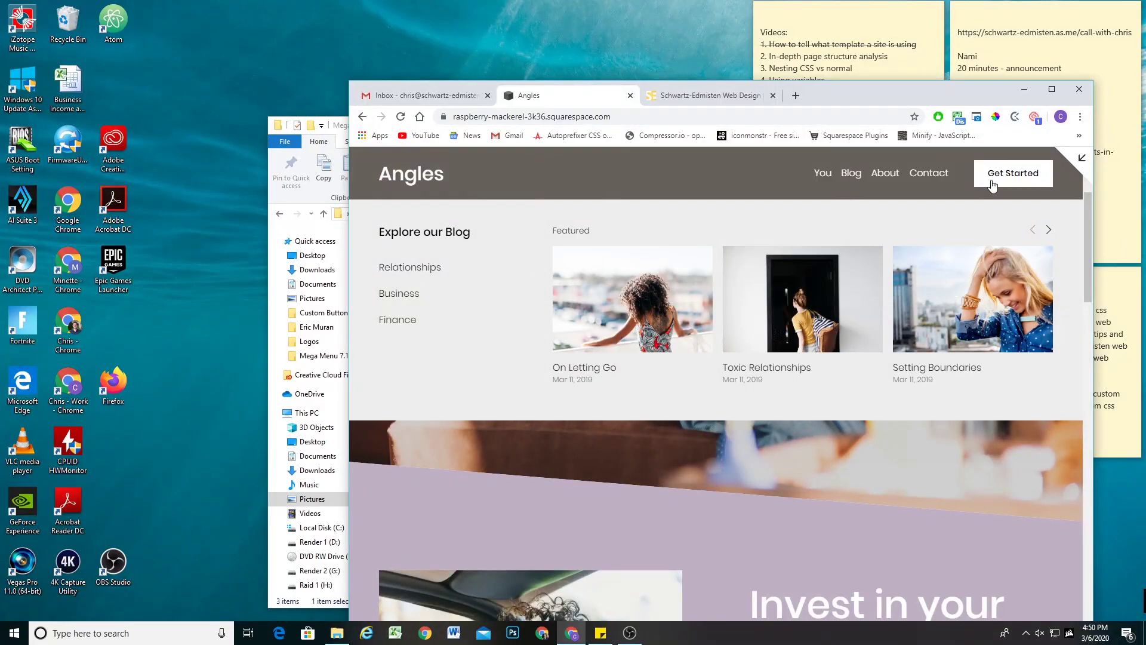
{"action": "left_click", "coordinate": [1052, 88]}
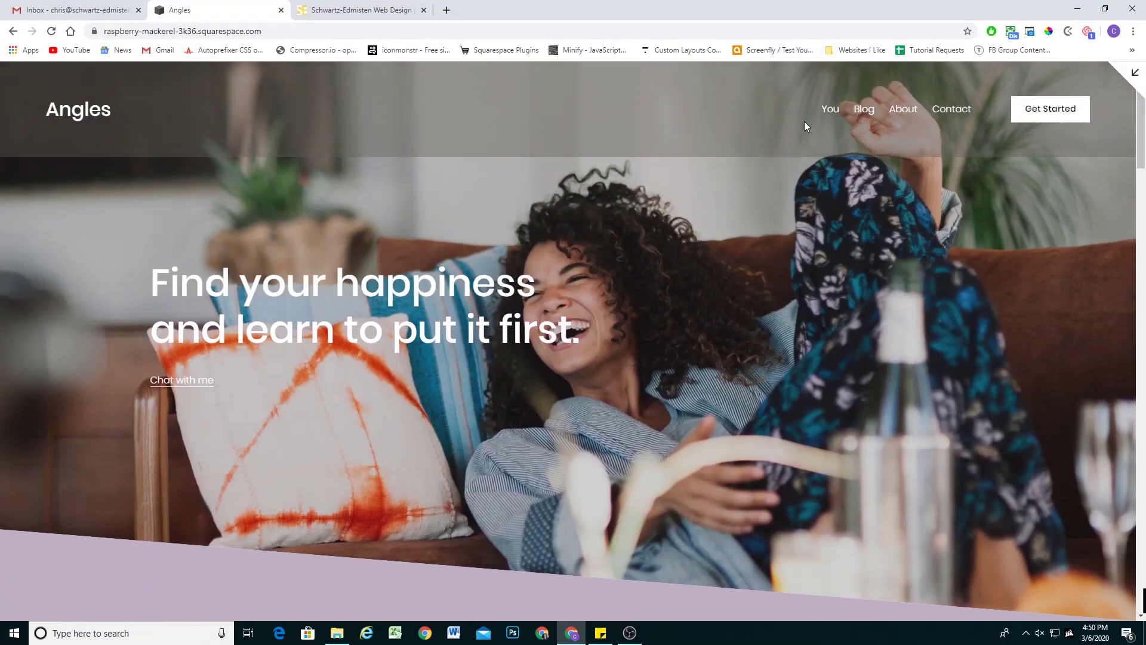
{"action": "mouse_move", "coordinate": [862, 110]}
{"action": "scroll", "coordinate": [851, 264], "scroll_direction": "down", "scroll_amount": 3}
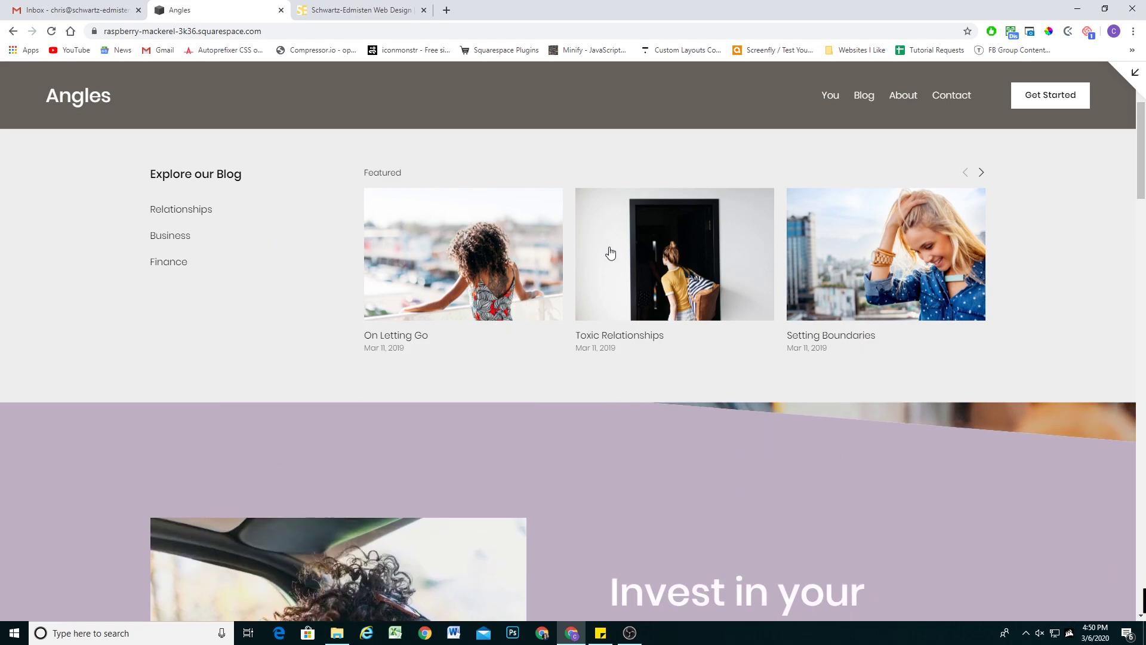
{"action": "key", "text": "Escape"}
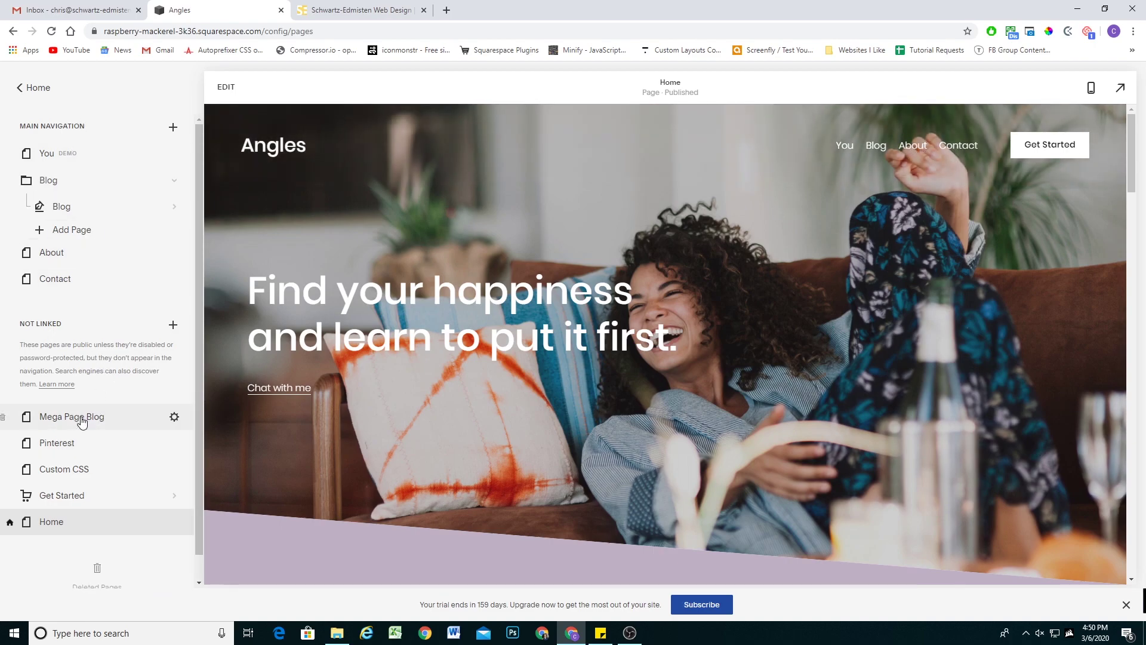
Create a not-linked folder called Mega Menu Pages and drag Mega Page Blog into it
{"action": "left_click", "coordinate": [173, 325]}
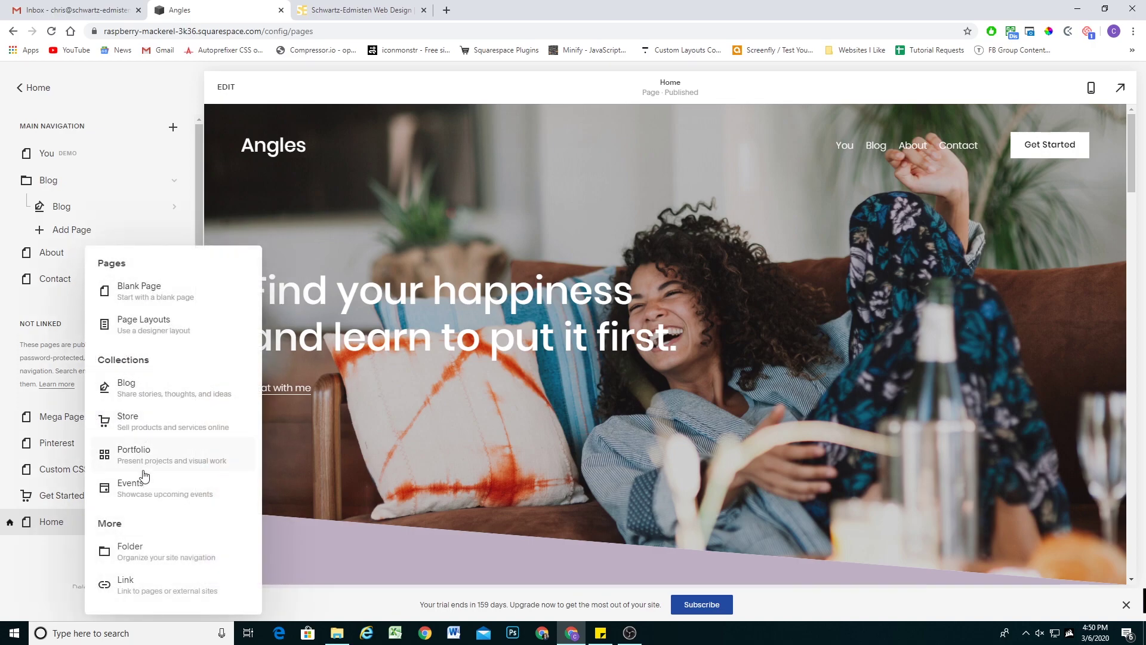
{"action": "left_click", "coordinate": [142, 552]}
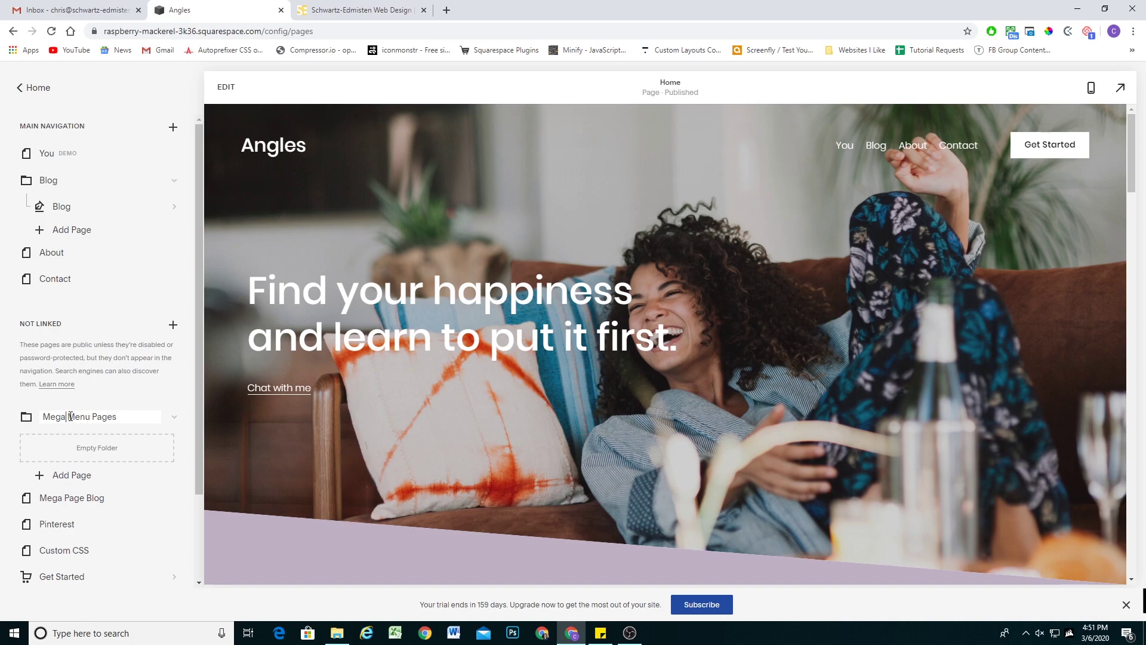
{"action": "key", "text": "Return"}
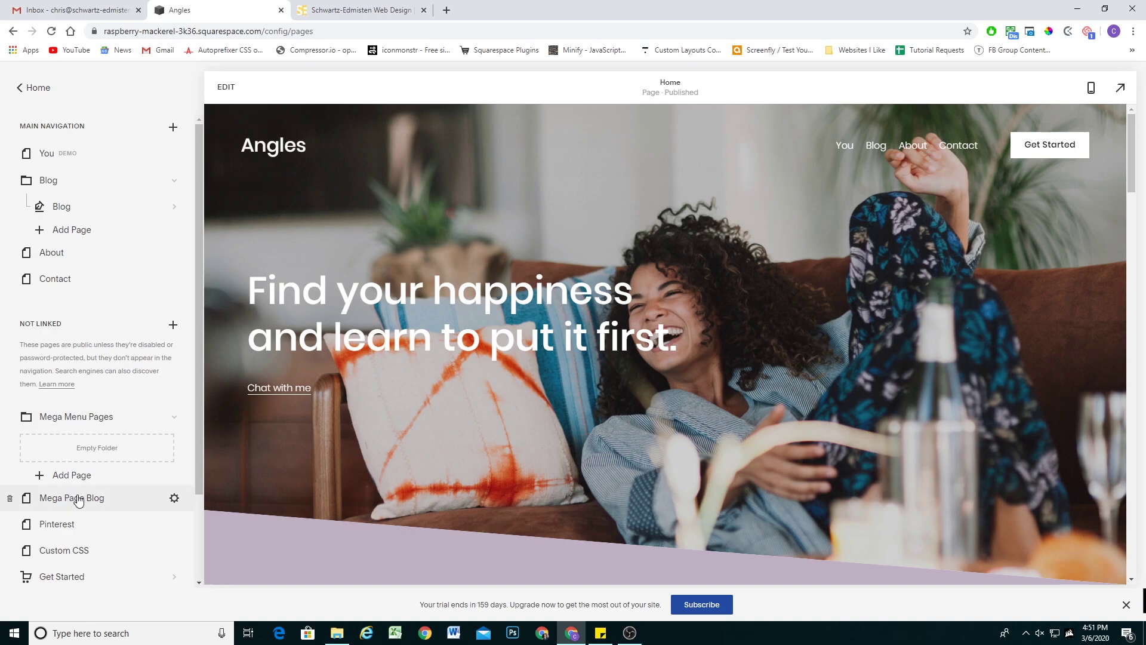
{"action": "left_click_drag", "start_coordinate": [76, 500], "coordinate": [76, 442]}
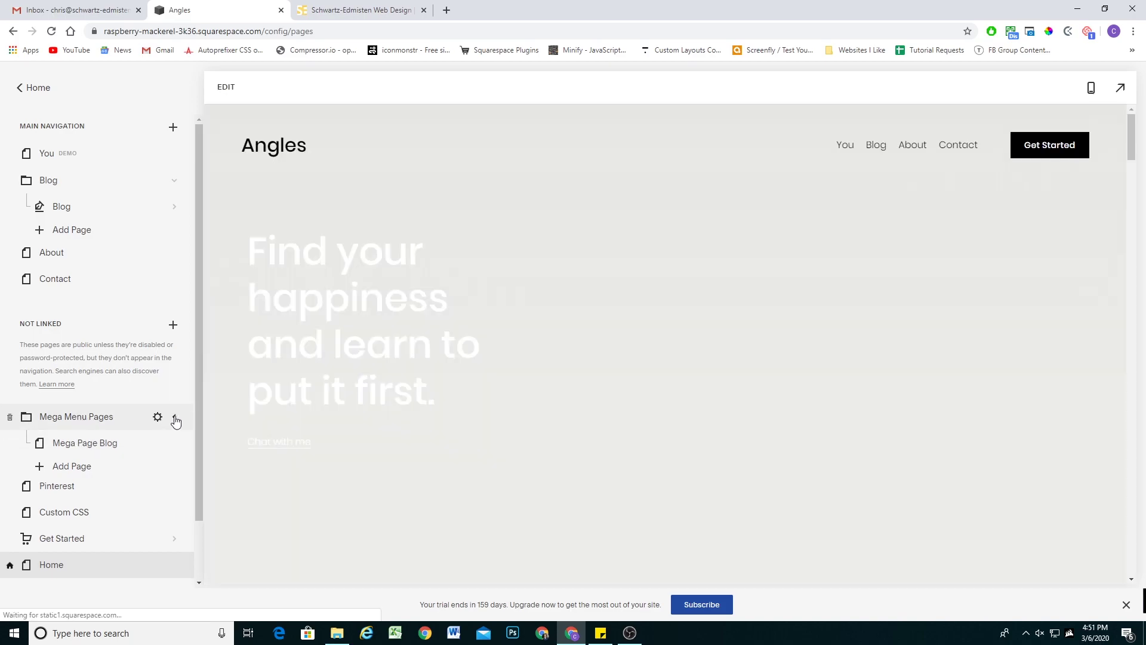
{"action": "left_click", "coordinate": [175, 420]}
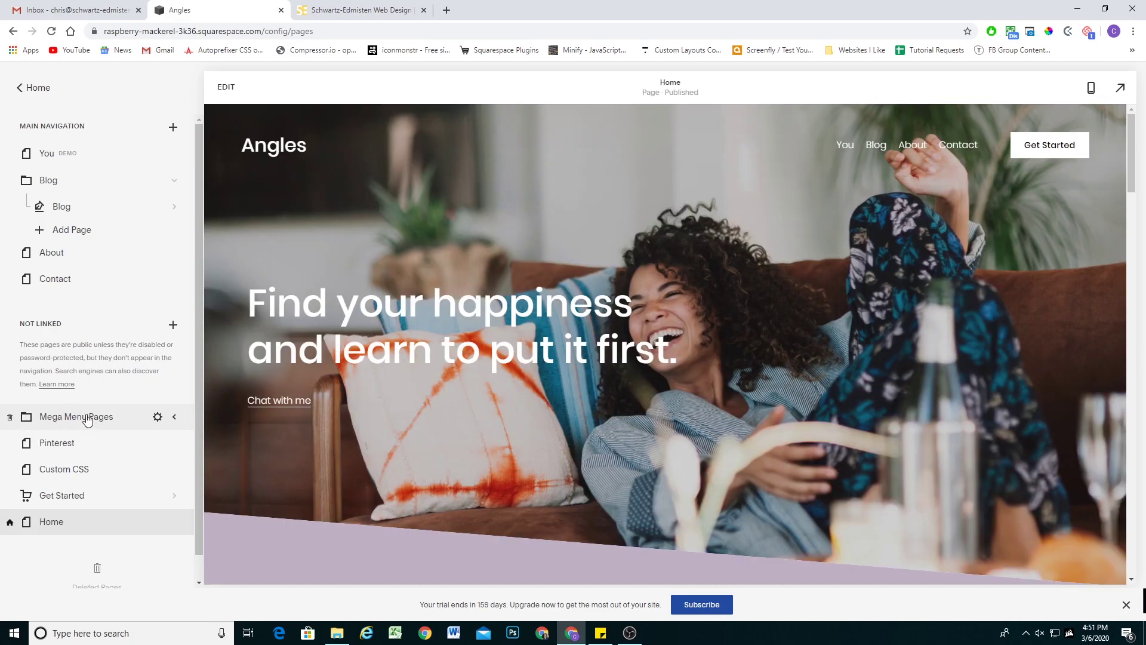
{"action": "mouse_move", "coordinate": [876, 149]}
Add a main navigation folder named Mega About and place it below Blog
{"action": "left_click", "coordinate": [172, 419]}
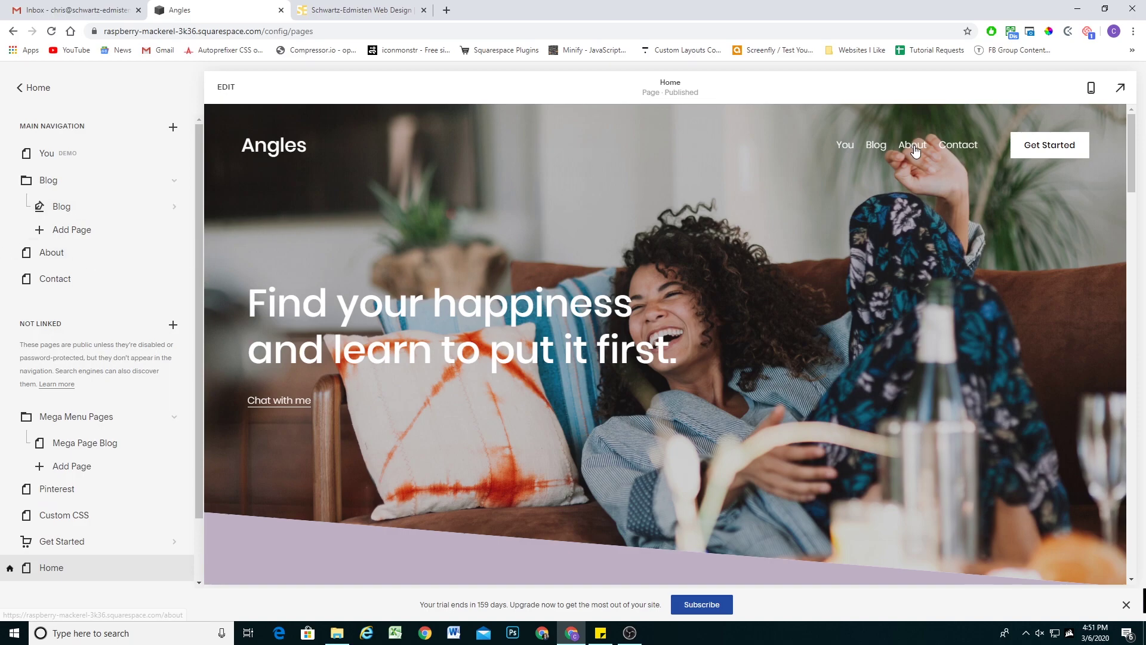
{"action": "left_click", "coordinate": [173, 127]}
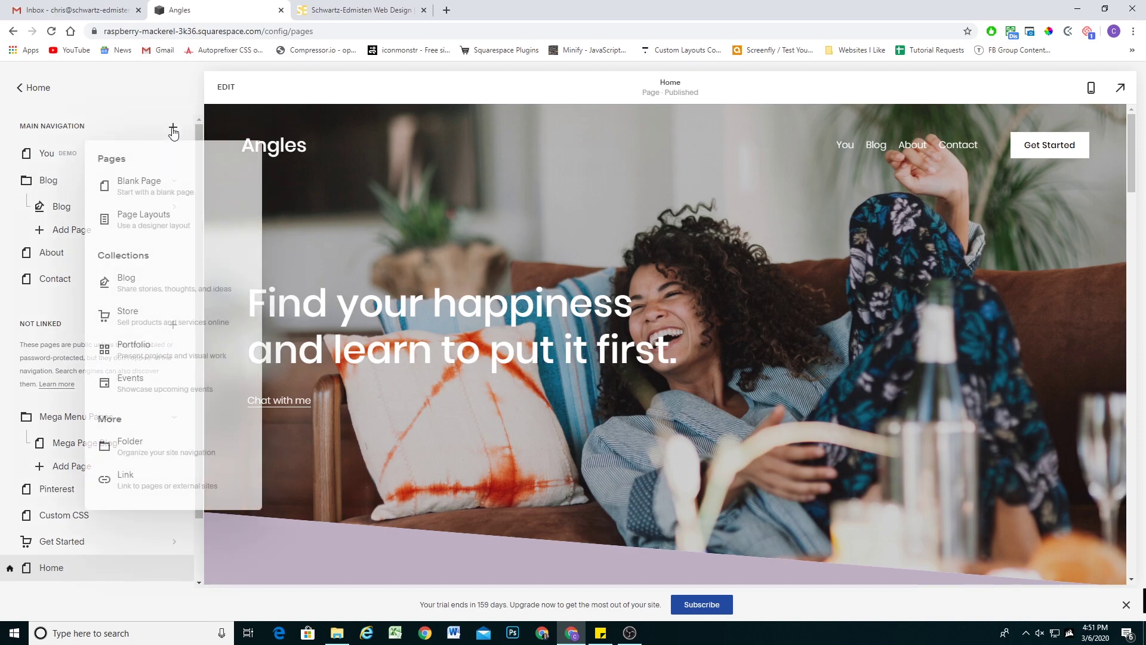
{"action": "left_click", "coordinate": [144, 443]}
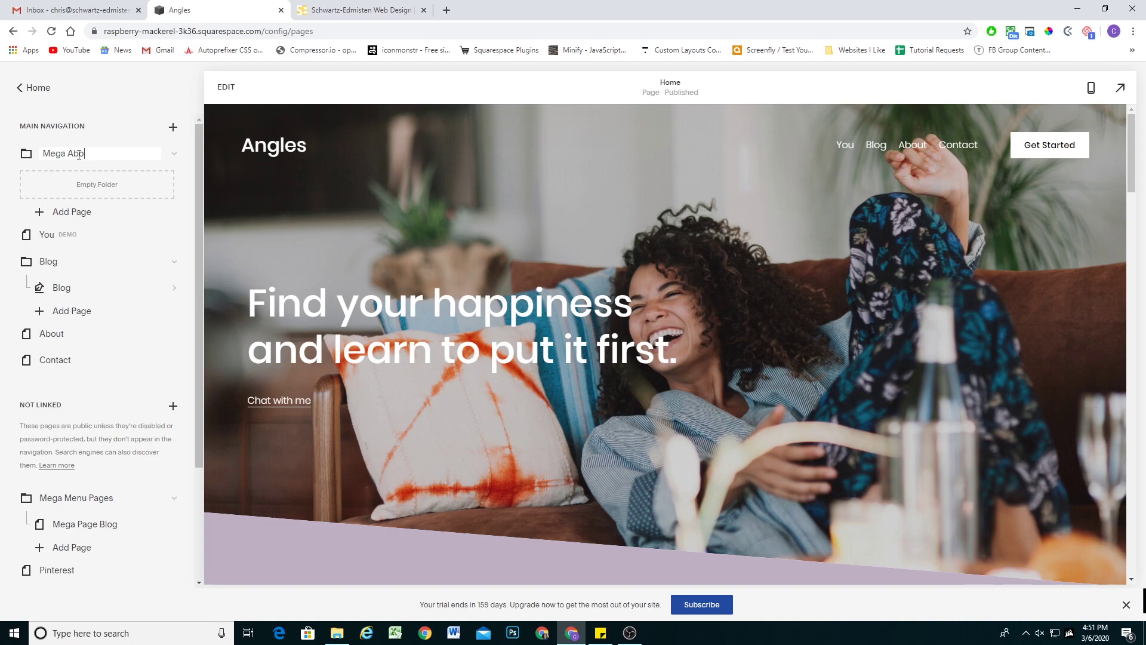
{"action": "key", "text": "Return"}
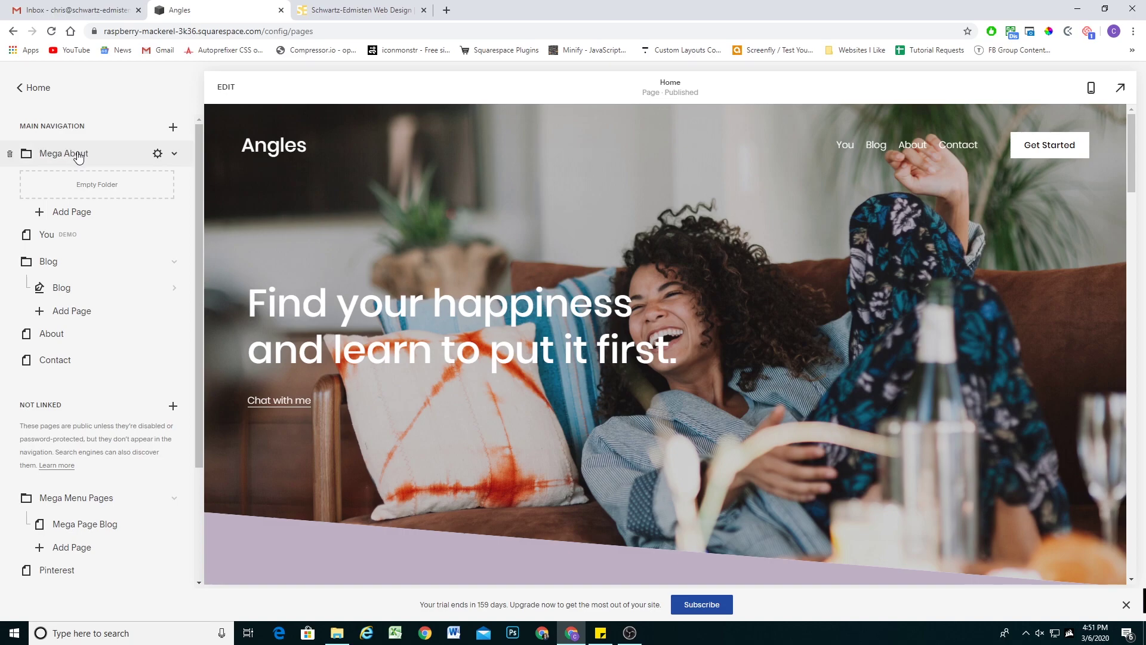
{"action": "mouse_move", "coordinate": [94, 237]}
{"action": "left_mouse_down"}
{"action": "mouse_move", "coordinate": [97, 284]}
{"action": "mouse_move", "coordinate": [102, 251]}
{"action": "left_mouse_up"}
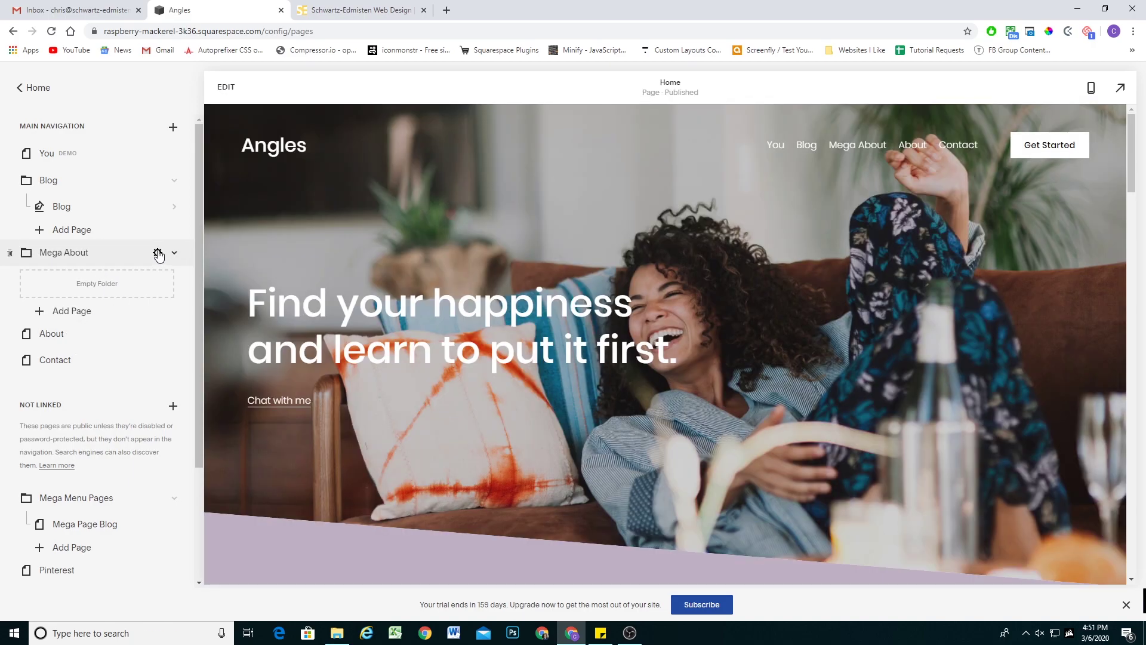
Rename the folder to About and nest the existing About page inside it
{"action": "left_click", "coordinate": [158, 253]}
{"action": "left_click_drag", "start_coordinate": [517, 323], "coordinate": [489, 328]}
{"action": "left_click_drag", "start_coordinate": [517, 272], "coordinate": [490, 275]}
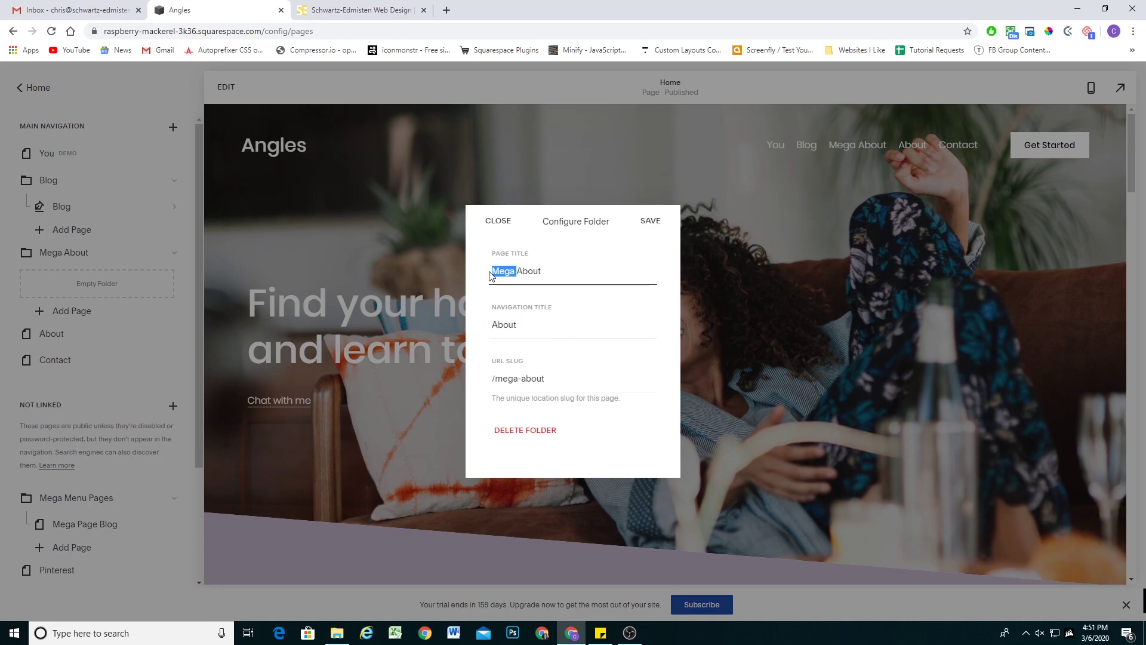
{"action": "left_click", "coordinate": [648, 223]}
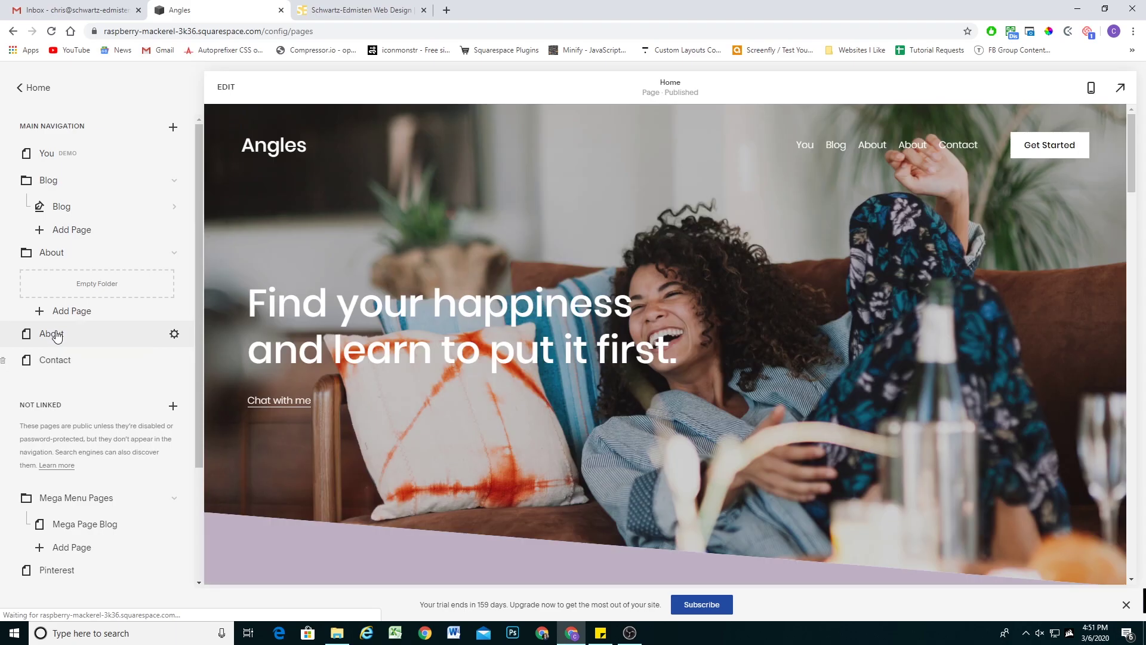
{"action": "left_click_drag", "start_coordinate": [58, 336], "coordinate": [62, 278]}
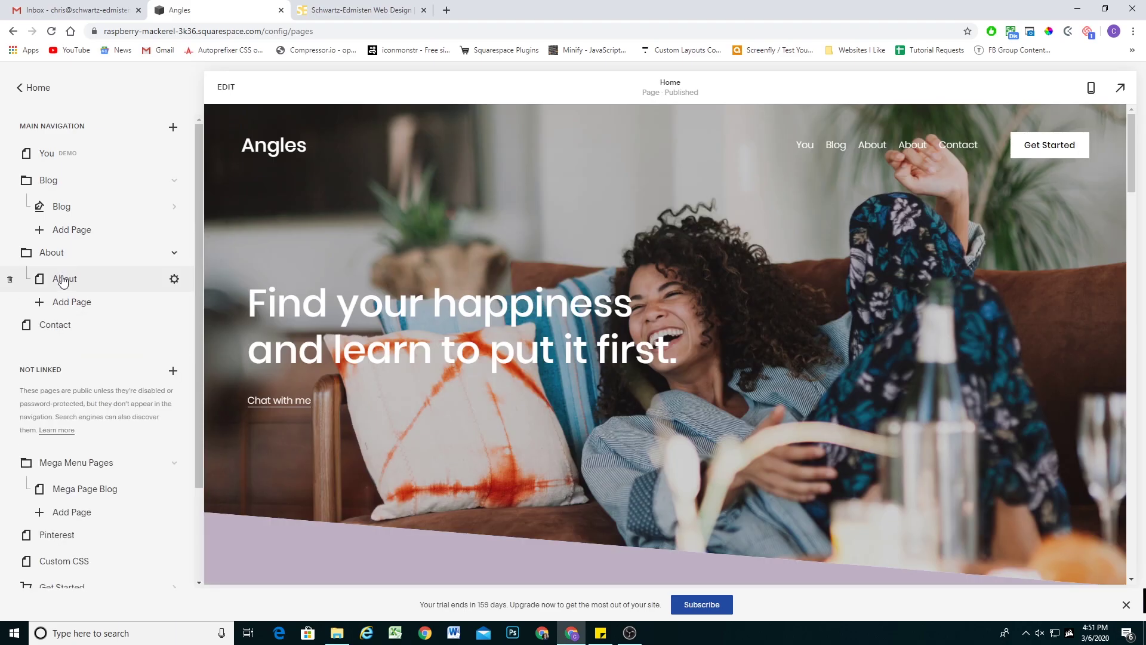
{"action": "scroll", "coordinate": [89, 275], "scroll_direction": "down", "scroll_amount": 2}
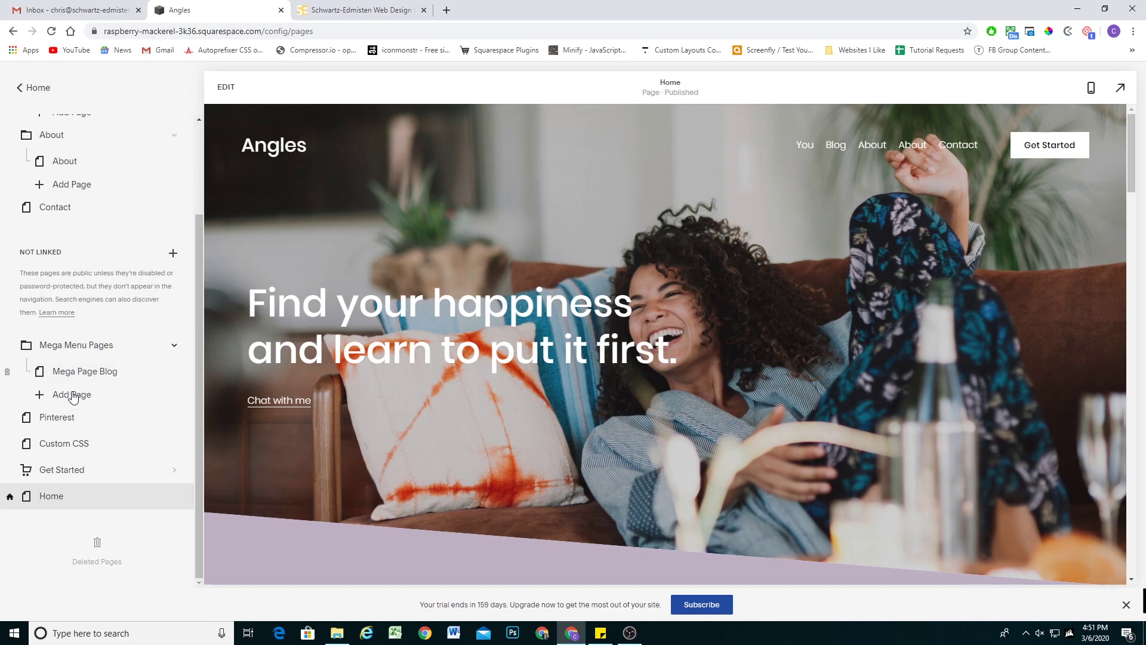
Add a blank page titled Mega Page About beneath Mega Page Blog in Mega Menu Pages
{"action": "left_click", "coordinate": [75, 395]}
{"action": "left_click", "coordinate": [77, 399]}
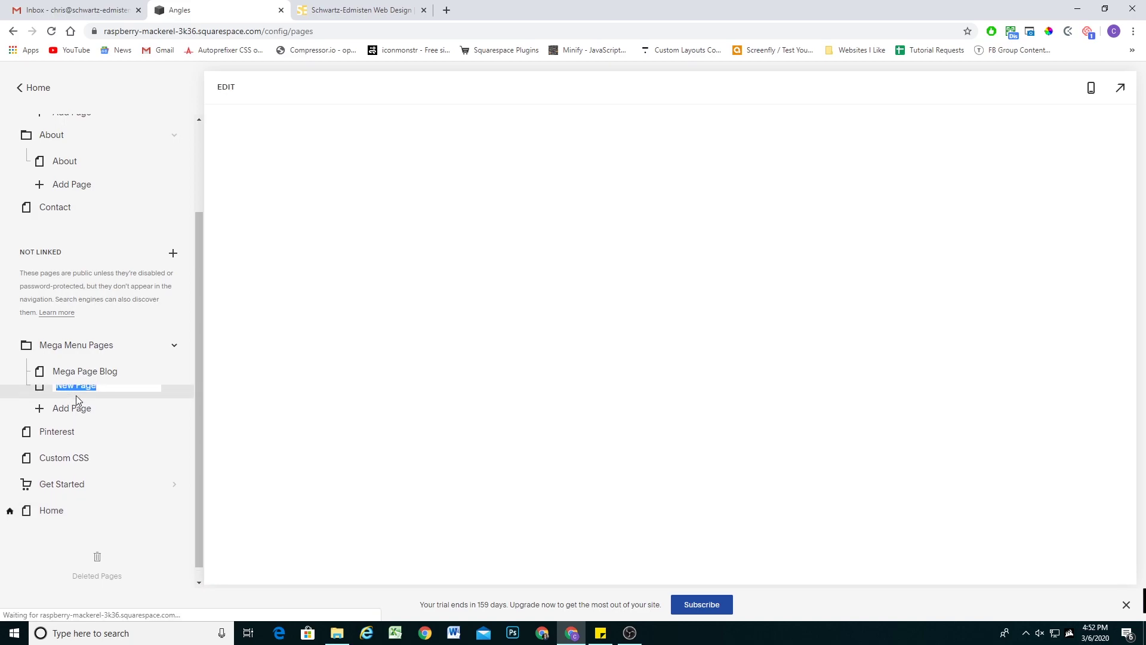
{"action": "type", "text": "Mega"}
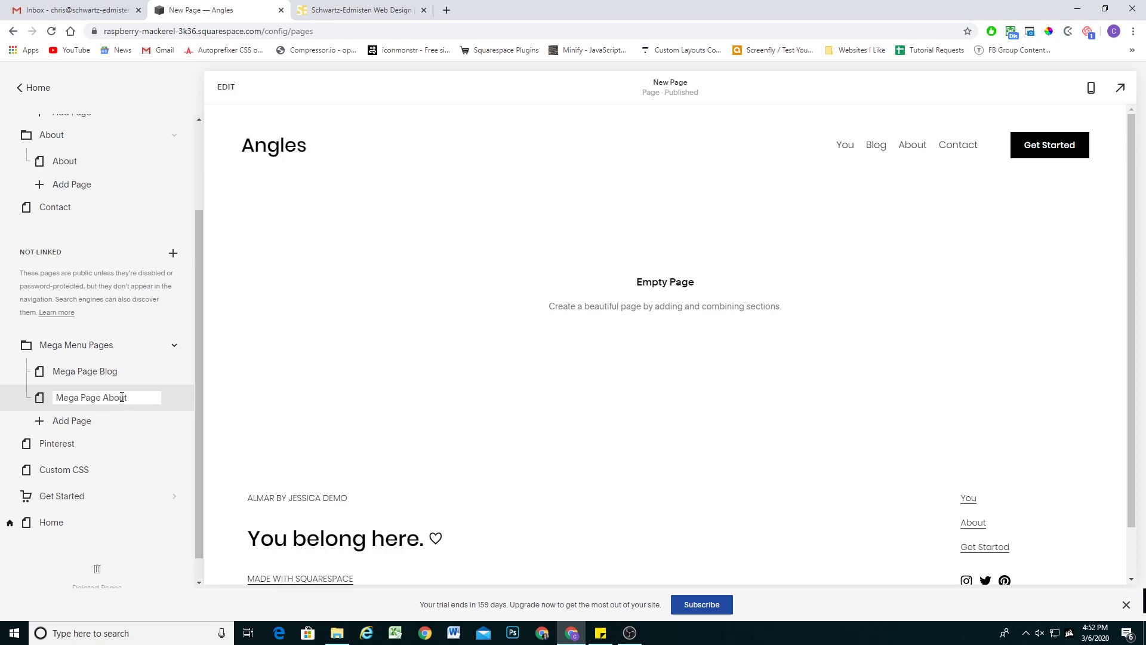
{"action": "key", "text": "Return"}
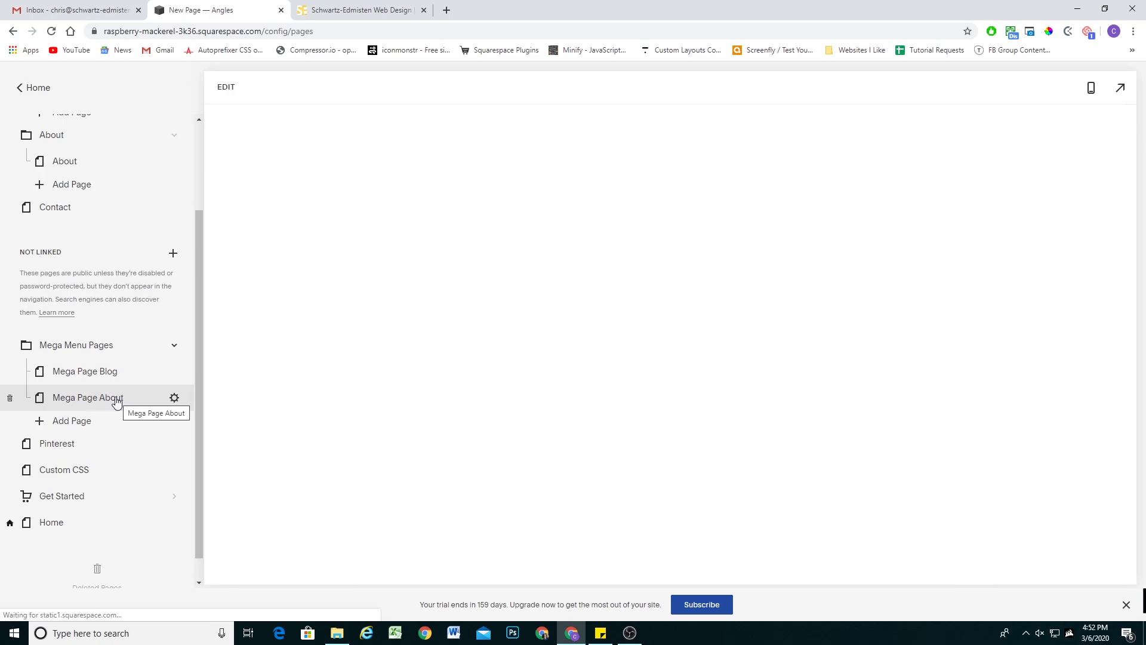
Insert the three-column List section layout into the empty Mega Page About page
{"action": "left_click", "coordinate": [219, 90]}
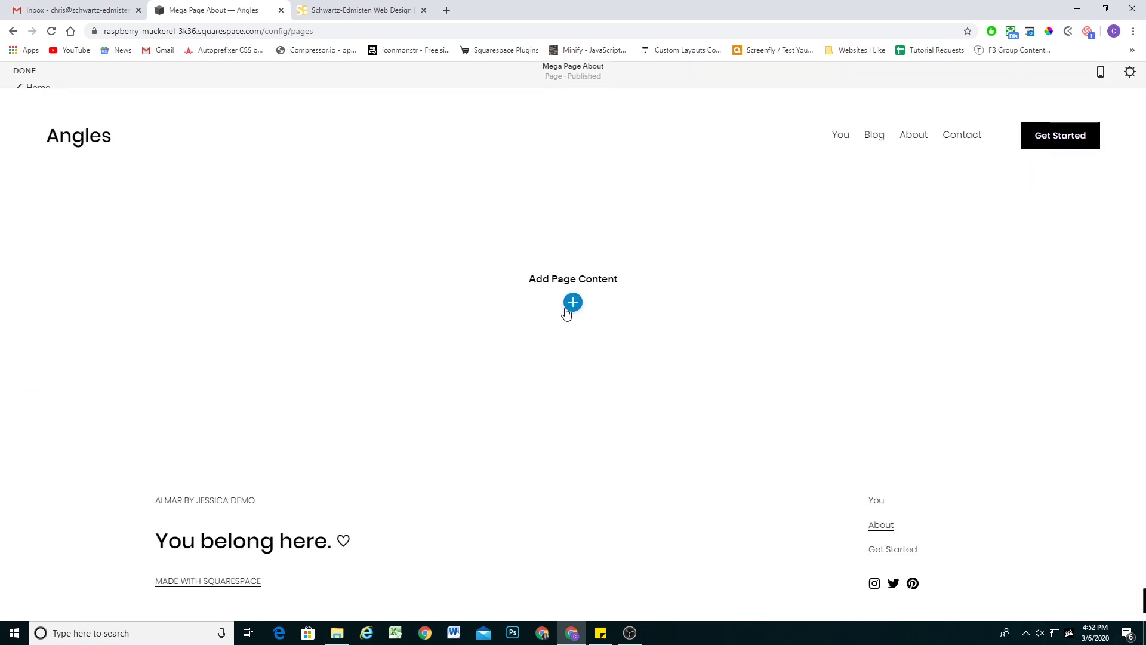
{"action": "left_click", "coordinate": [567, 309]}
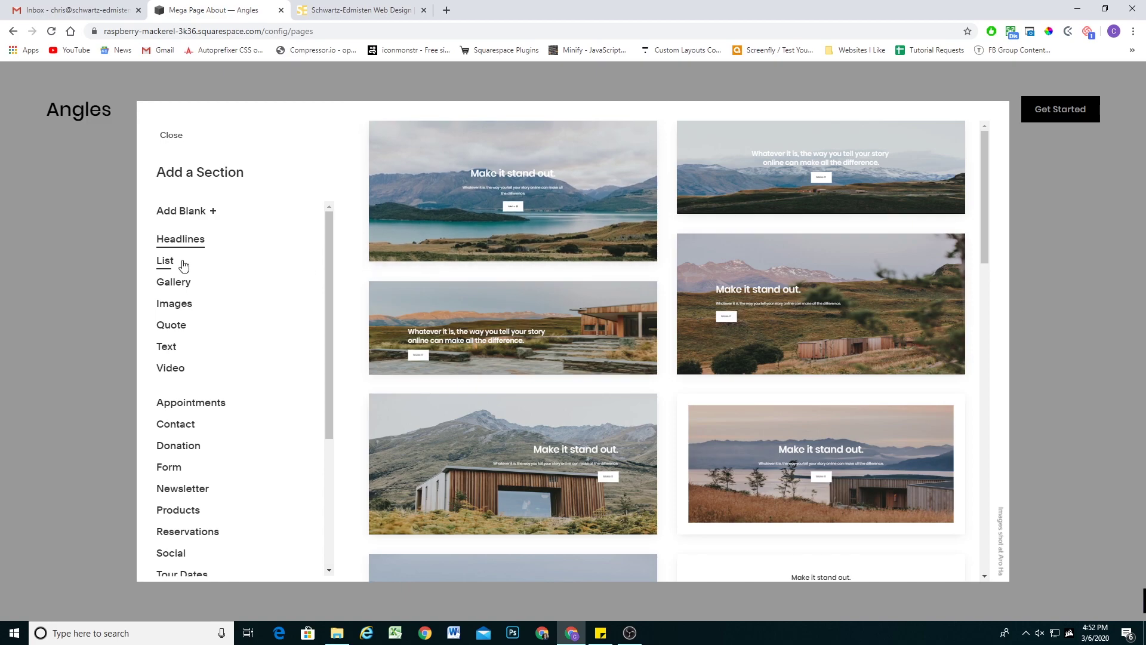
{"action": "left_click", "coordinate": [173, 261]}
{"action": "scroll", "coordinate": [785, 215], "scroll_direction": "down", "scroll_amount": 3}
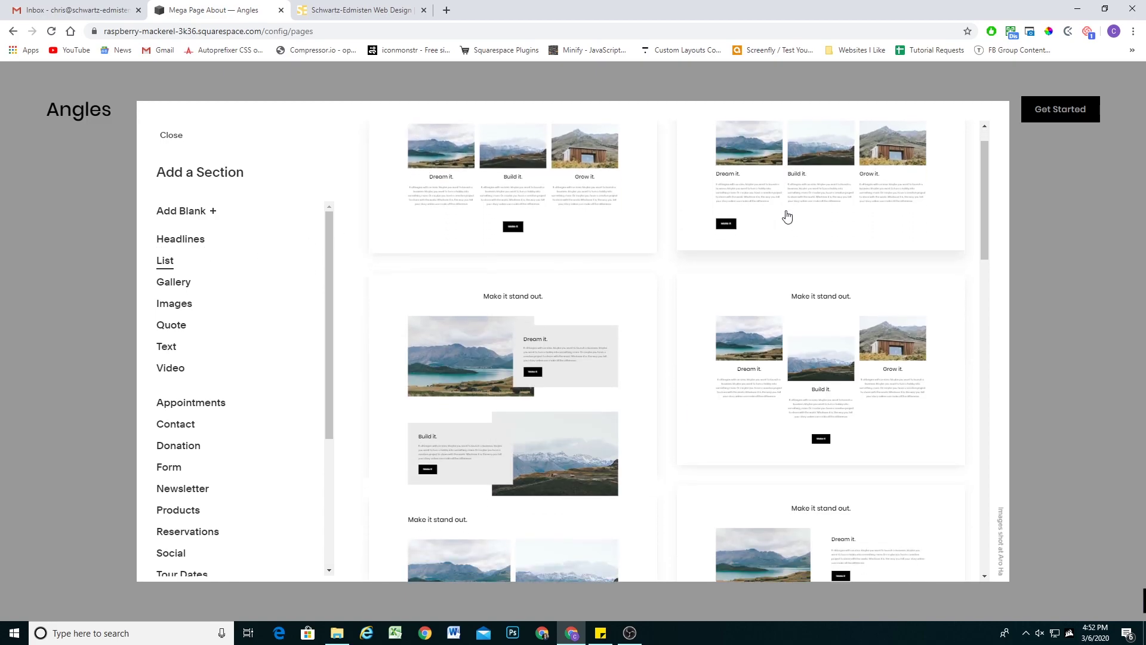
{"action": "scroll", "coordinate": [721, 297], "scroll_direction": "up", "scroll_amount": 3}
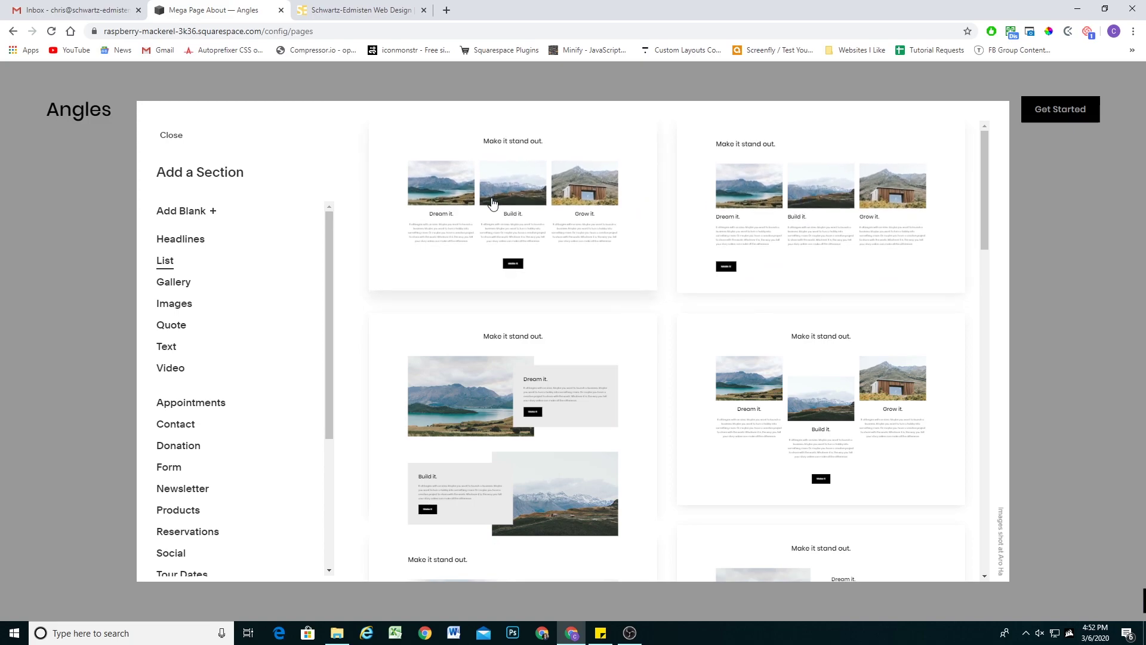
{"action": "left_click", "coordinate": [828, 201]}
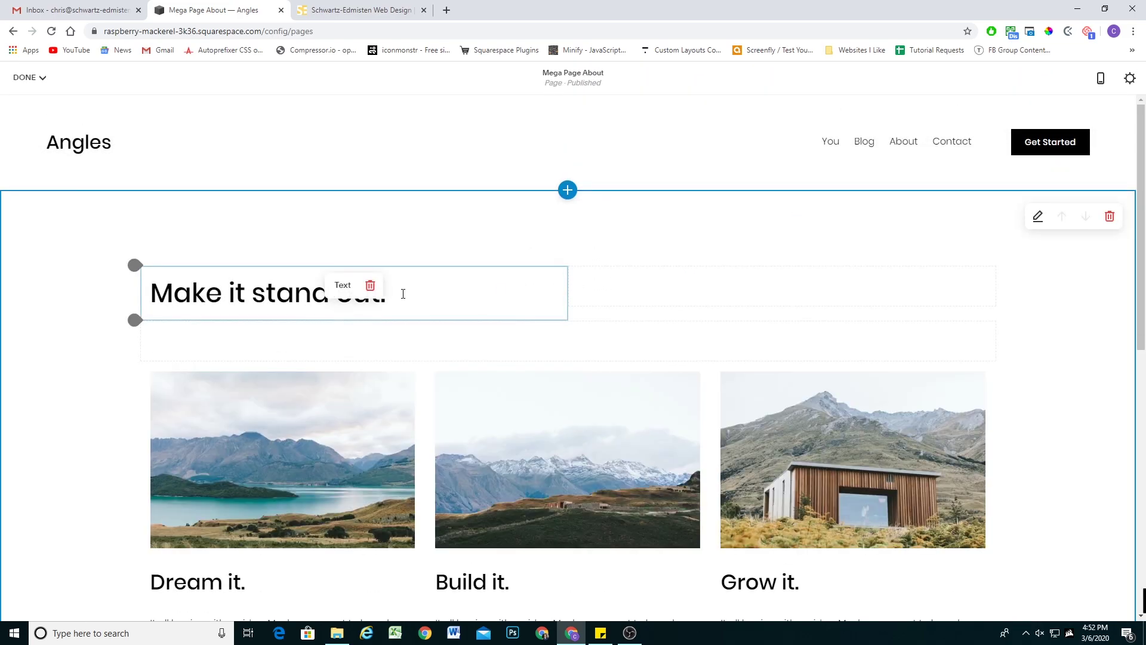
Remove the spacer beside 'Make it stand out.' and make that heading a Small Heading
{"action": "left_click", "coordinate": [403, 294]}
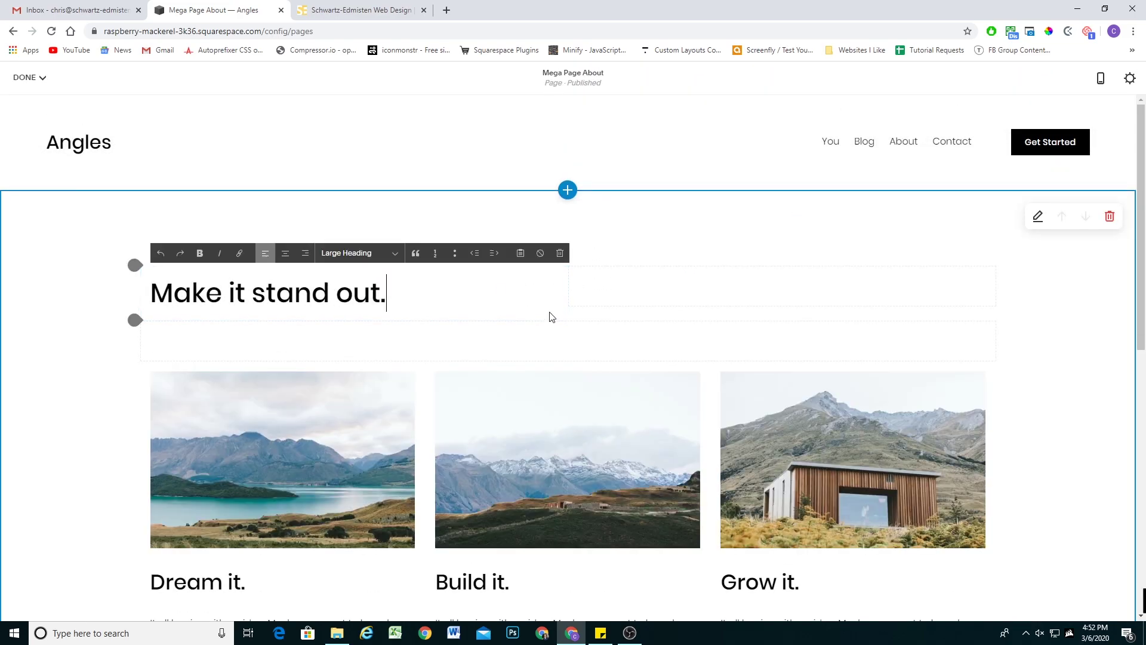
{"action": "left_click", "coordinate": [590, 340]}
{"action": "left_click", "coordinate": [621, 341]}
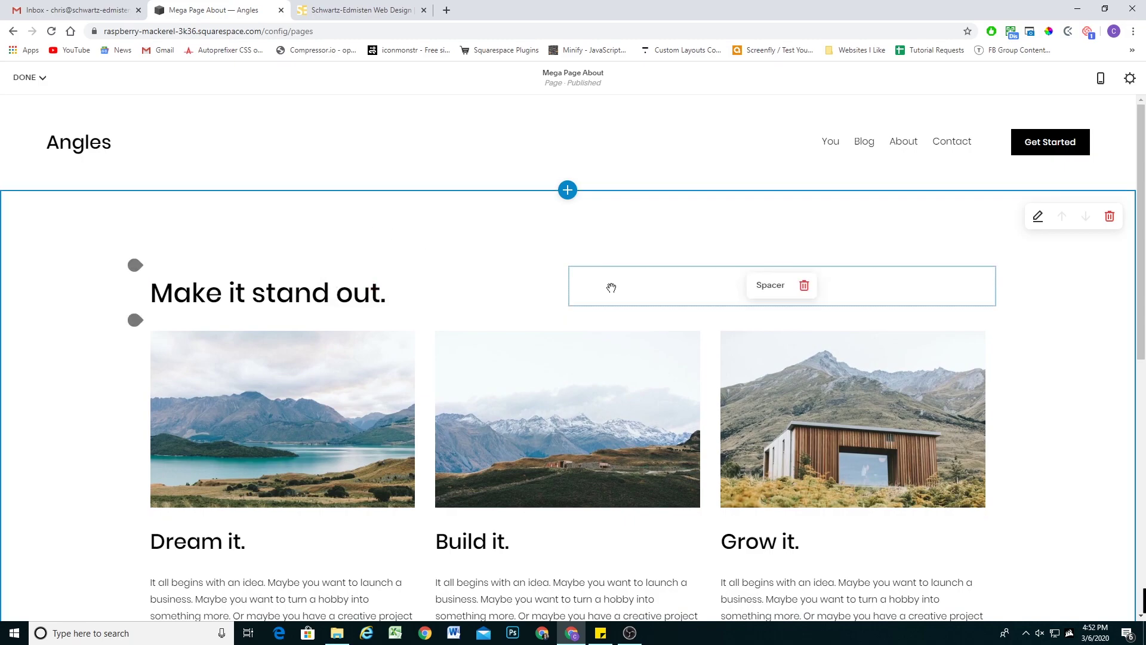
{"action": "left_click_drag", "start_coordinate": [398, 292], "coordinate": [274, 267]}
{"action": "left_click", "coordinate": [349, 253]}
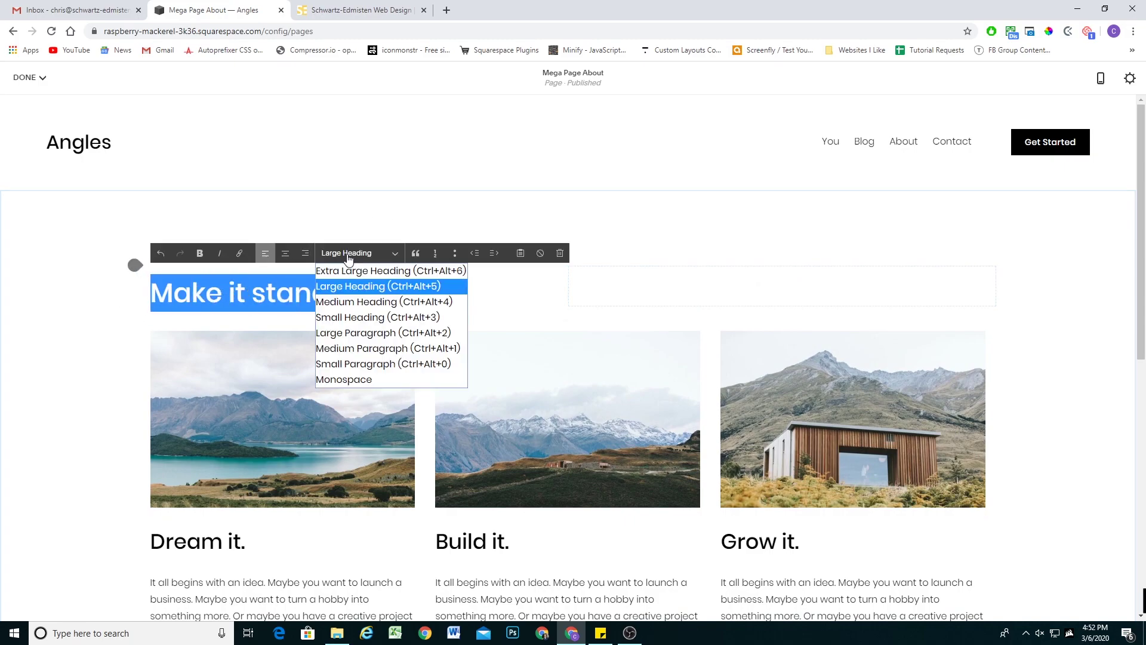
{"action": "left_click", "coordinate": [352, 317]}
{"action": "left_click", "coordinate": [317, 307]}
Make the Dream it., Build it. and Grow it. headings Small Headings
{"action": "scroll", "coordinate": [261, 350], "scroll_direction": "down", "scroll_amount": 3}
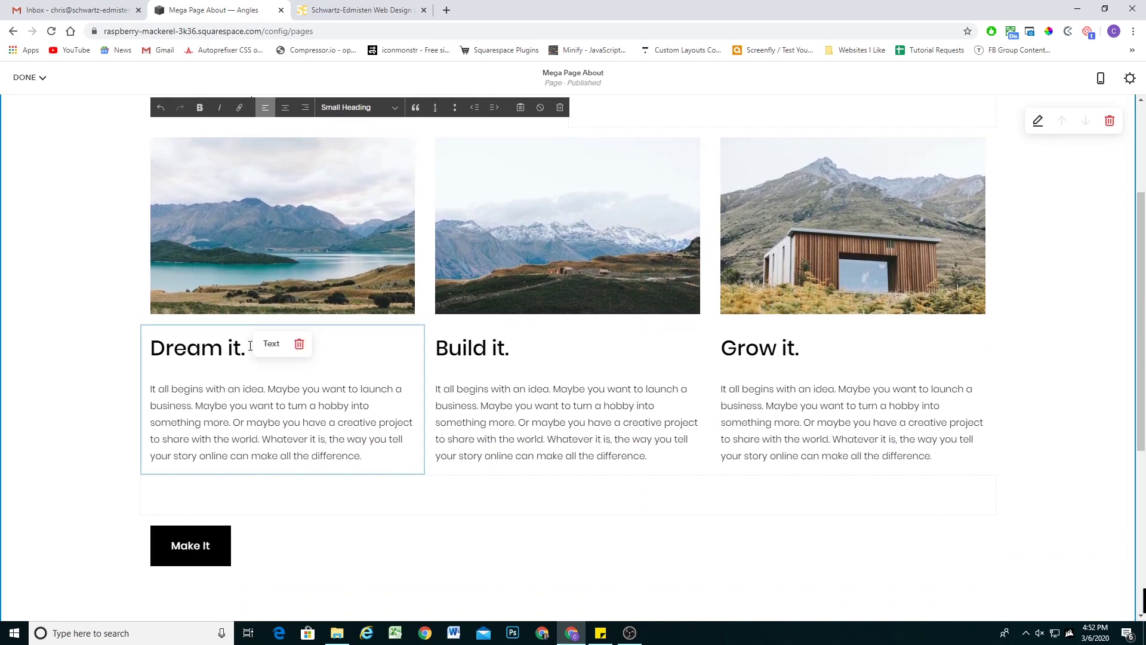
{"action": "left_click", "coordinate": [250, 347]}
{"action": "left_click_drag", "start_coordinate": [249, 346], "coordinate": [140, 327]}
{"action": "left_click", "coordinate": [343, 312]}
{"action": "left_click", "coordinate": [345, 375]}
{"action": "left_click", "coordinate": [518, 346]}
{"action": "left_click_drag", "start_coordinate": [519, 346], "coordinate": [436, 348]}
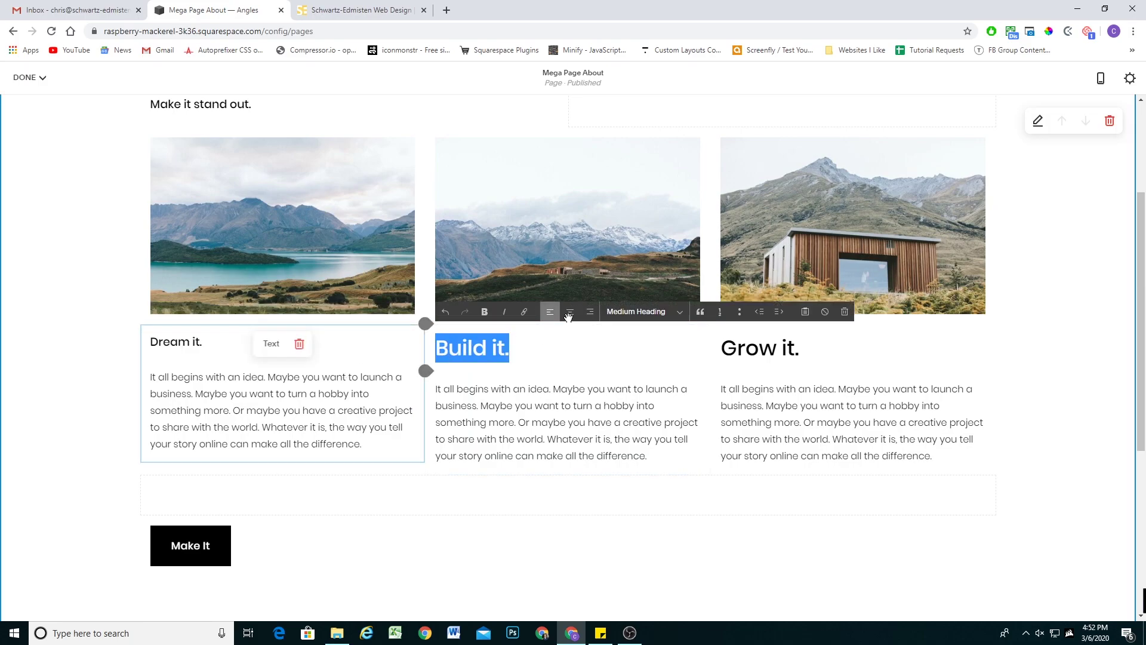
{"action": "left_click", "coordinate": [640, 311]}
{"action": "left_click", "coordinate": [618, 375]}
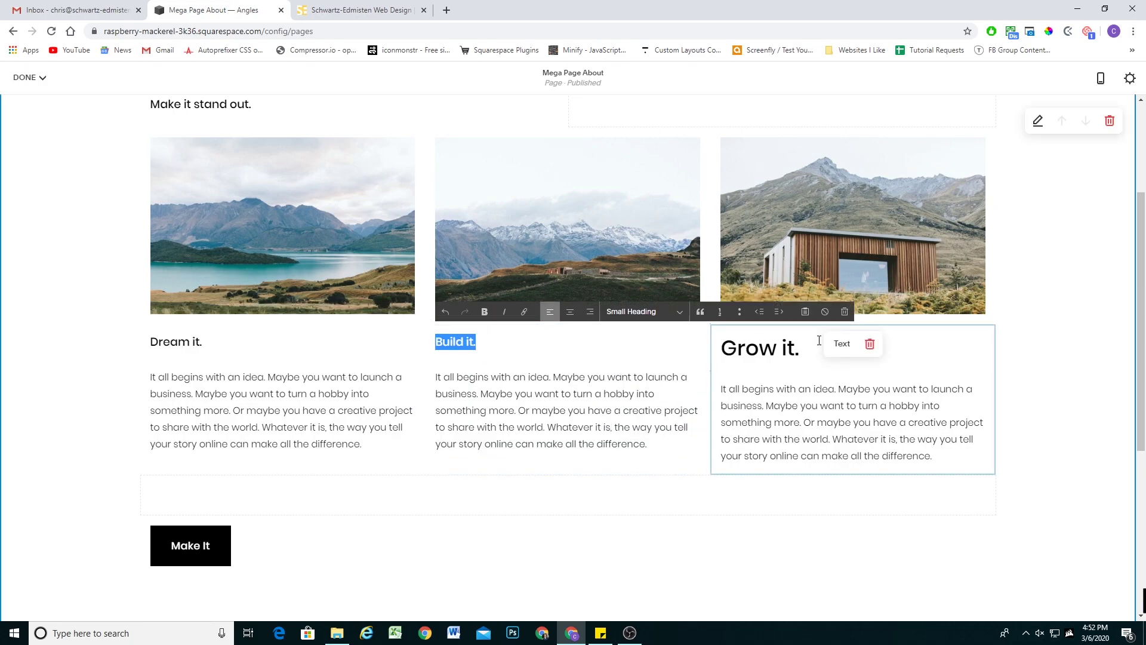
{"action": "left_click", "coordinate": [804, 346]}
{"action": "left_click_drag", "start_coordinate": [803, 347], "coordinate": [717, 347]}
{"action": "left_click", "coordinate": [903, 311]}
{"action": "left_click", "coordinate": [894, 377]}
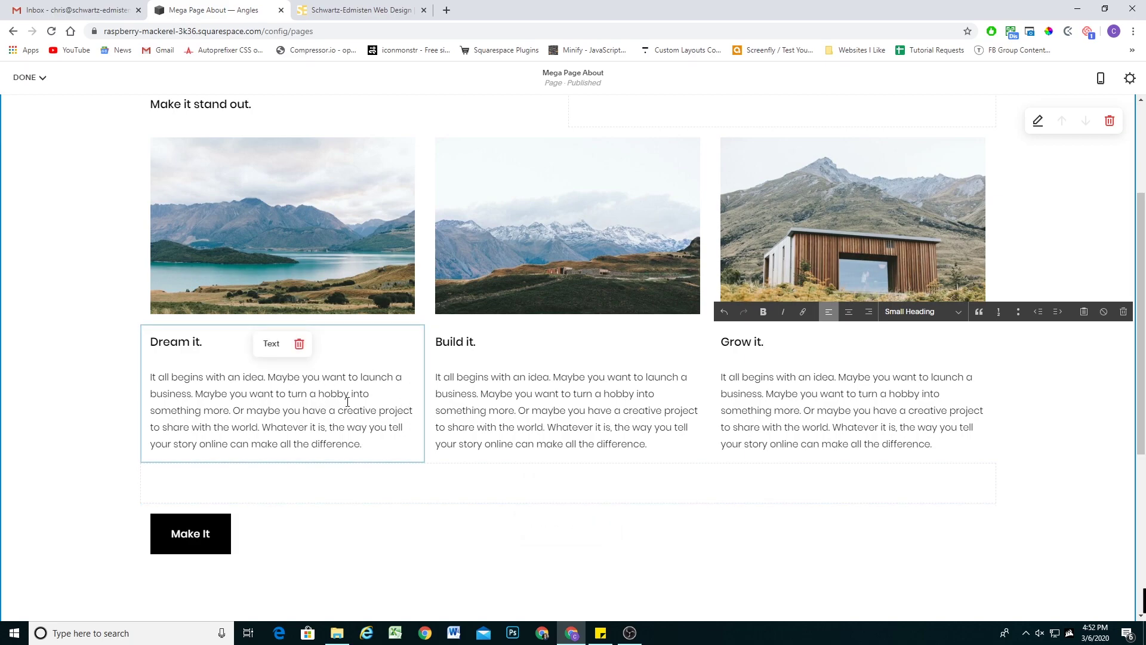
Delete the spacer and the Make It button from the section
{"action": "scroll", "coordinate": [405, 187], "scroll_direction": "up", "scroll_amount": 2}
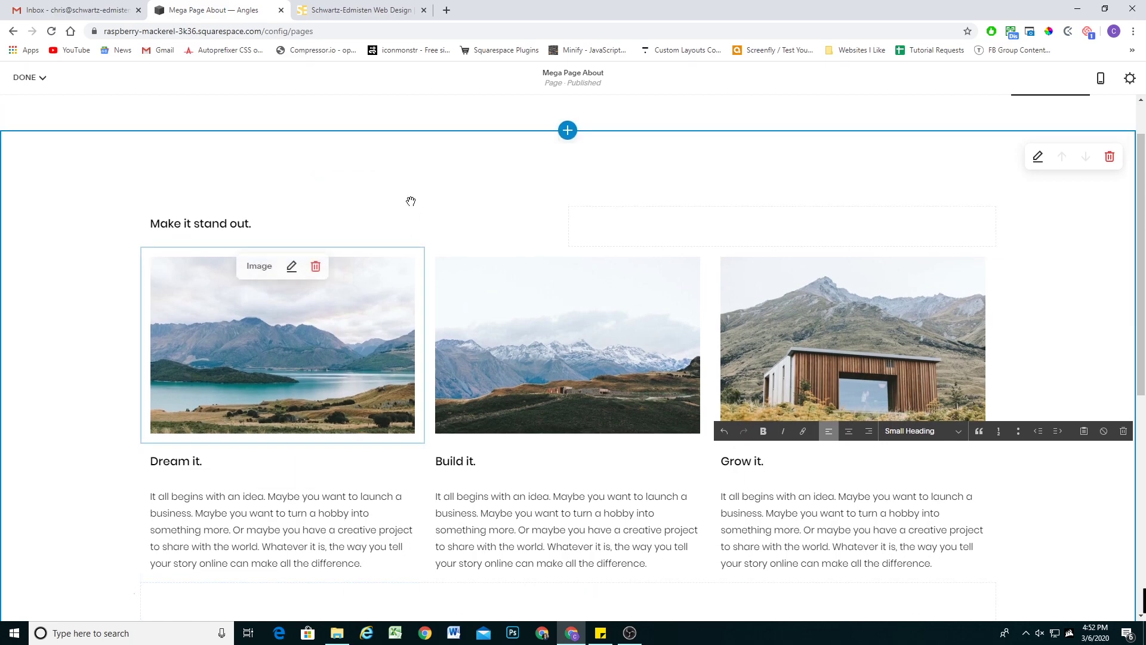
{"action": "scroll", "coordinate": [366, 169], "scroll_direction": "down", "scroll_amount": 2}
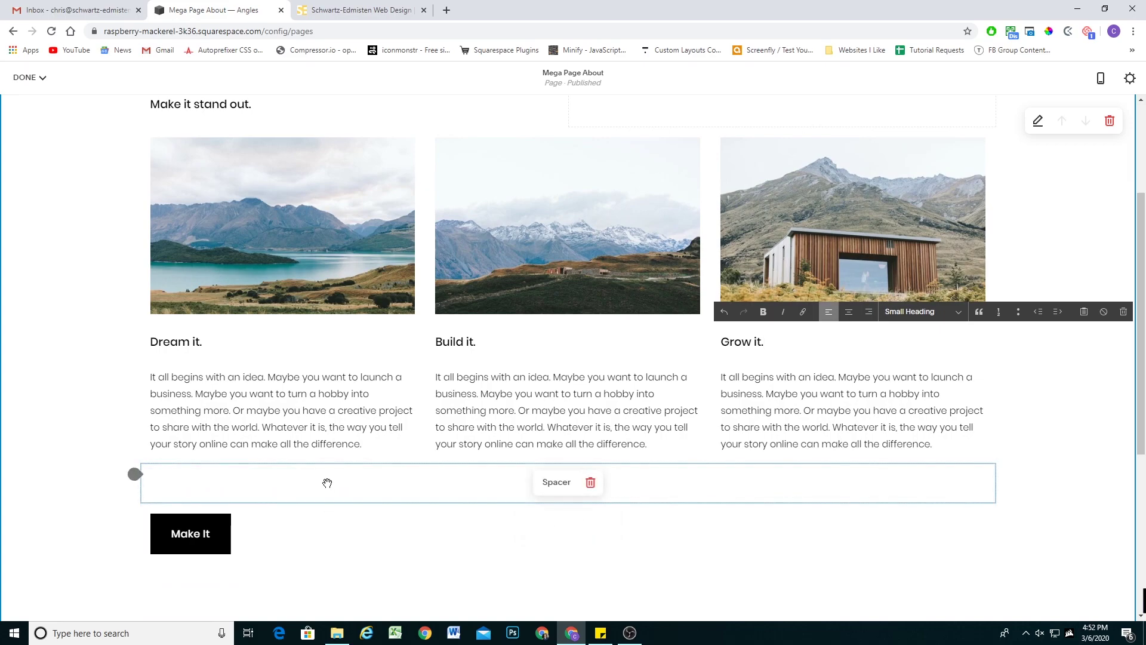
{"action": "left_click", "coordinate": [370, 490]}
{"action": "left_click", "coordinate": [589, 483]}
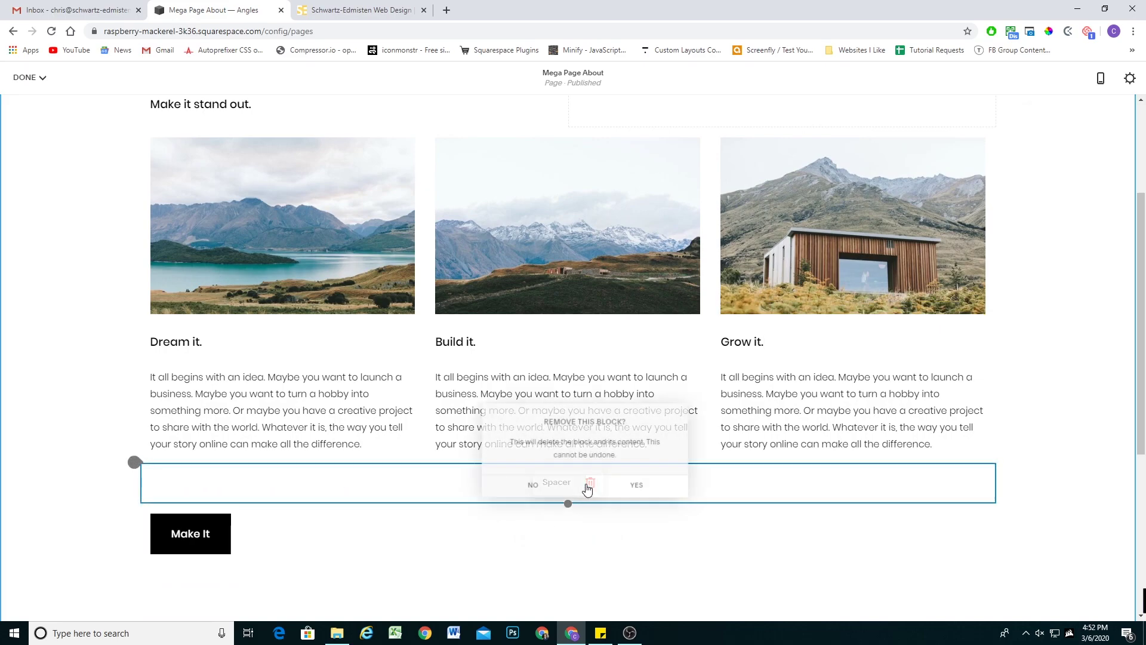
{"action": "left_click", "coordinate": [631, 486]}
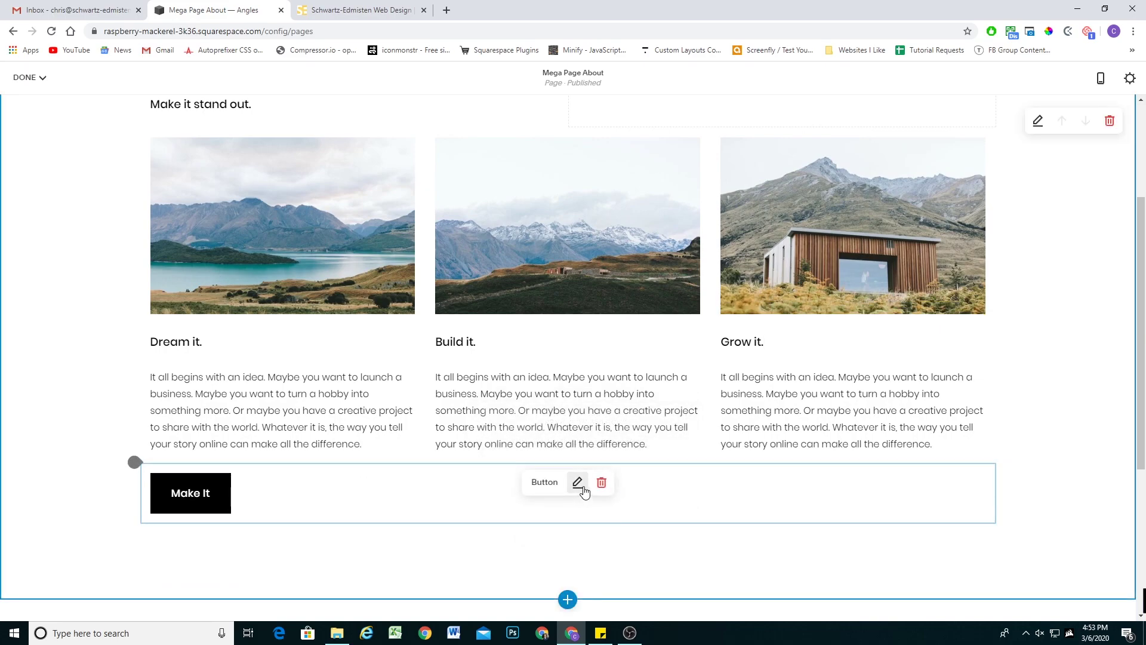
{"action": "left_click", "coordinate": [602, 482]}
{"action": "left_click", "coordinate": [653, 483]}
Trim the Grow it., Build it. and Dream it. paragraphs to their first sentence
{"action": "left_click", "coordinate": [481, 341]}
{"action": "scroll", "coordinate": [481, 341], "scroll_direction": "up", "scroll_amount": 2}
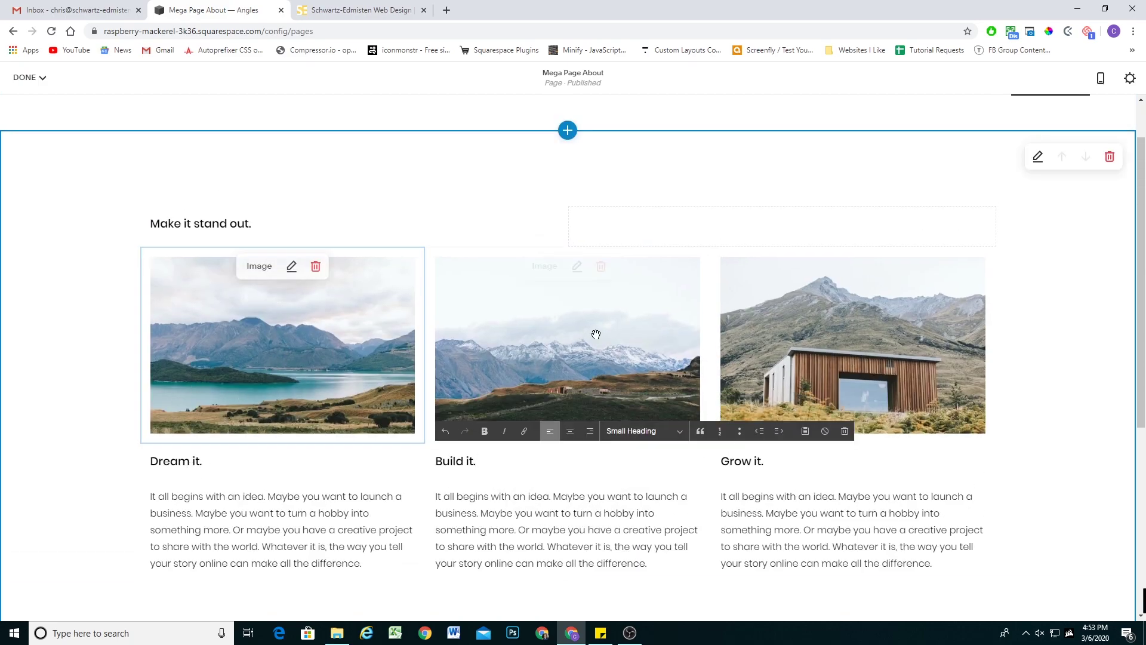
{"action": "scroll", "coordinate": [835, 434], "scroll_direction": "down", "scroll_amount": 1}
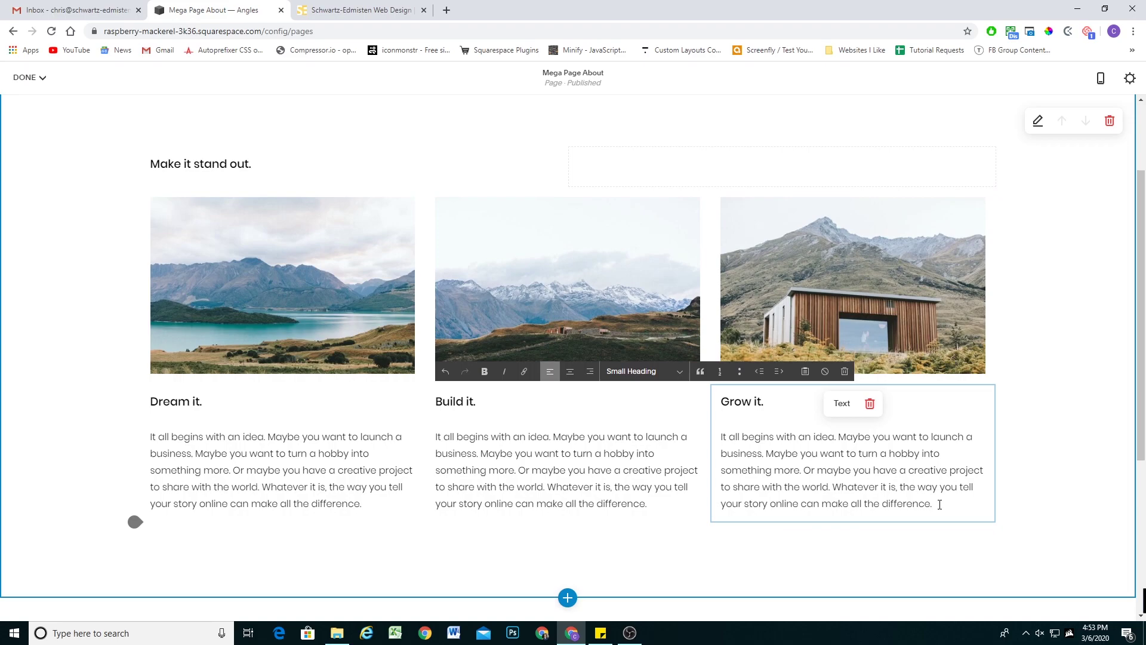
{"action": "left_click_drag", "start_coordinate": [940, 505], "coordinate": [810, 456]}
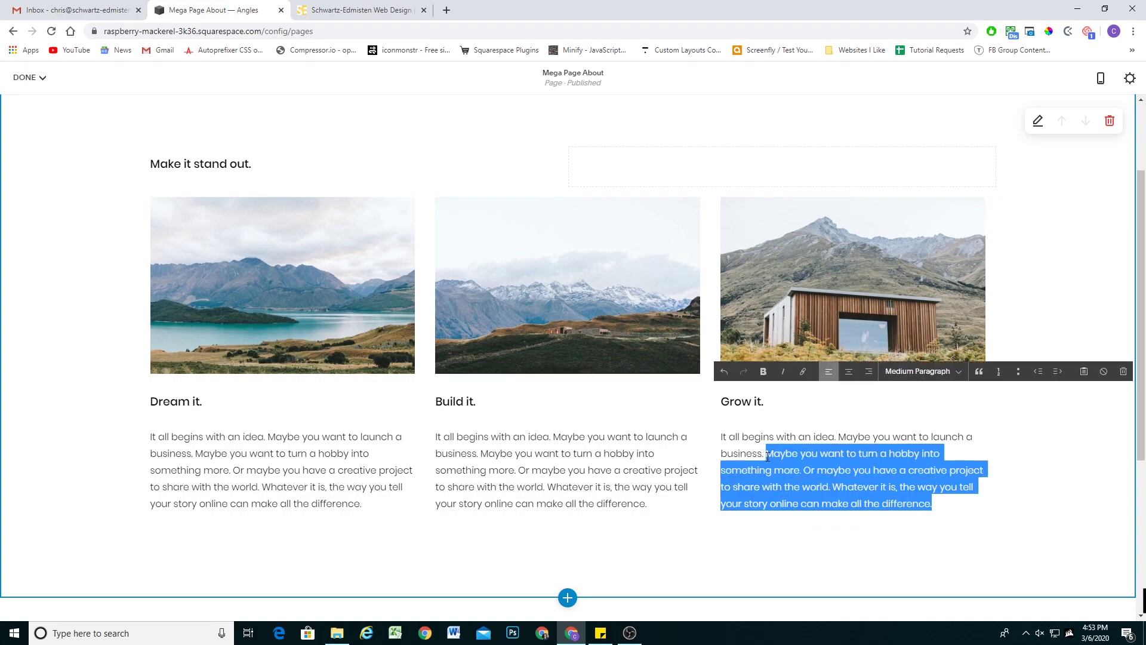
{"action": "key", "text": "BackSpace"}
{"action": "left_click_drag", "start_coordinate": [648, 505], "coordinate": [482, 452]}
{"action": "key", "text": "BackSpace"}
{"action": "left_click_drag", "start_coordinate": [363, 505], "coordinate": [196, 452]}
{"action": "key", "text": "BackSpace"}
Set the section height to S and save the page
{"action": "scroll", "coordinate": [348, 437], "scroll_direction": "up", "scroll_amount": 2}
{"action": "left_click", "coordinate": [1036, 217]}
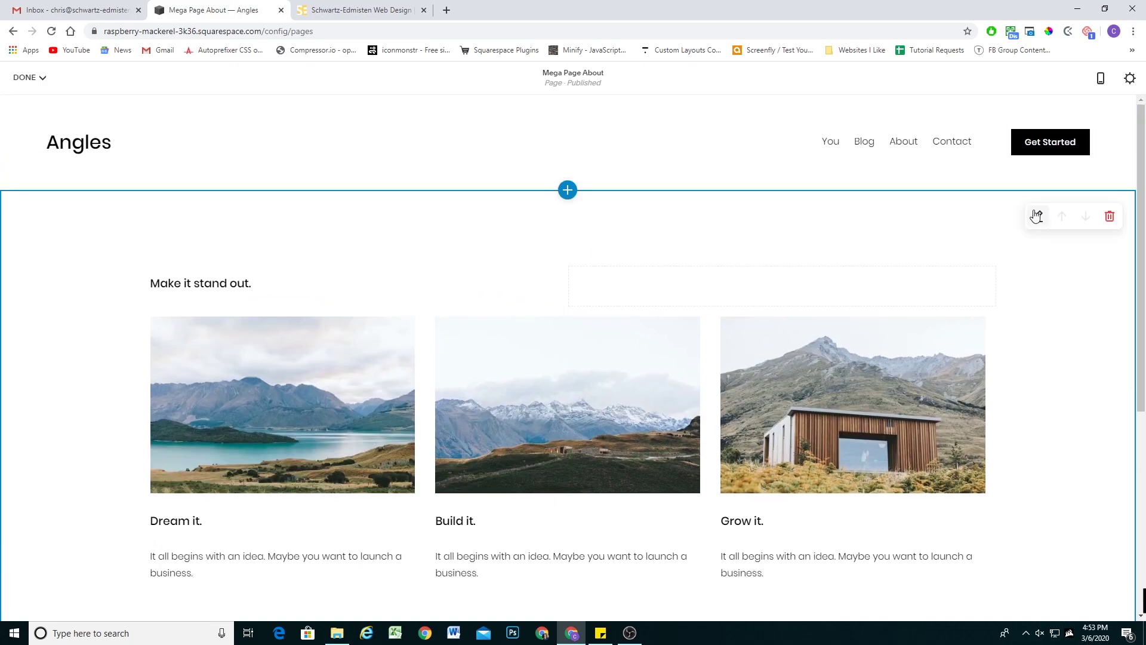
{"action": "left_click", "coordinate": [974, 272]}
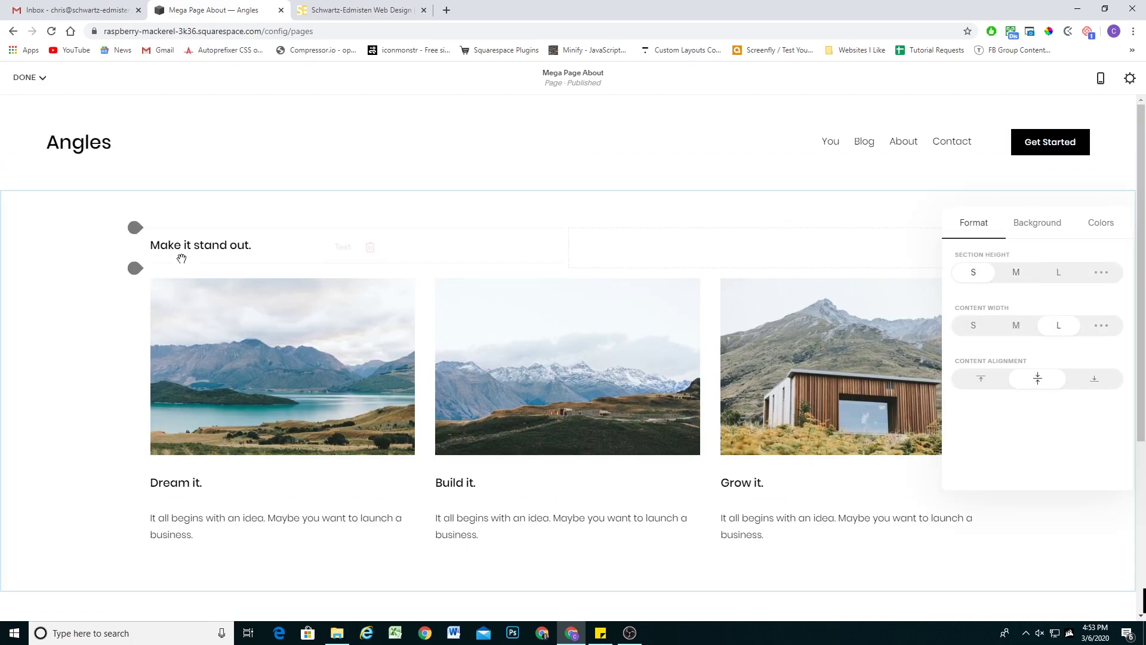
{"action": "left_click", "coordinate": [27, 77]}
{"action": "left_click", "coordinate": [30, 101]}
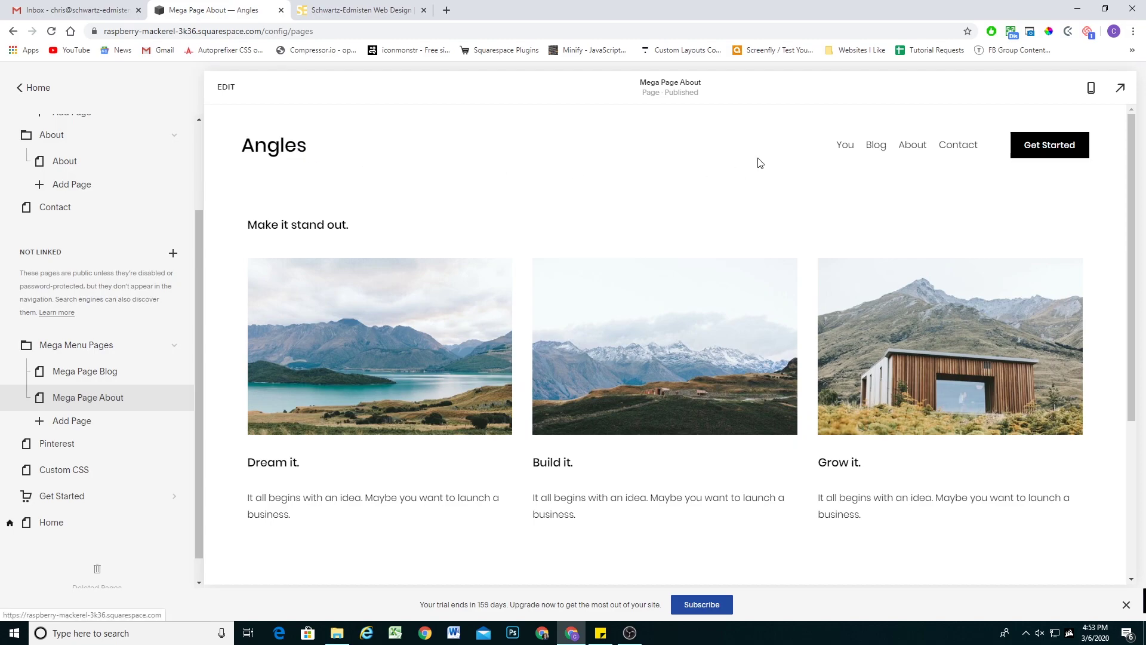
Preview the Home page full-screen and check the About mega menu's Dream it, Build it, Grow it panel
{"action": "left_click", "coordinate": [294, 145]}
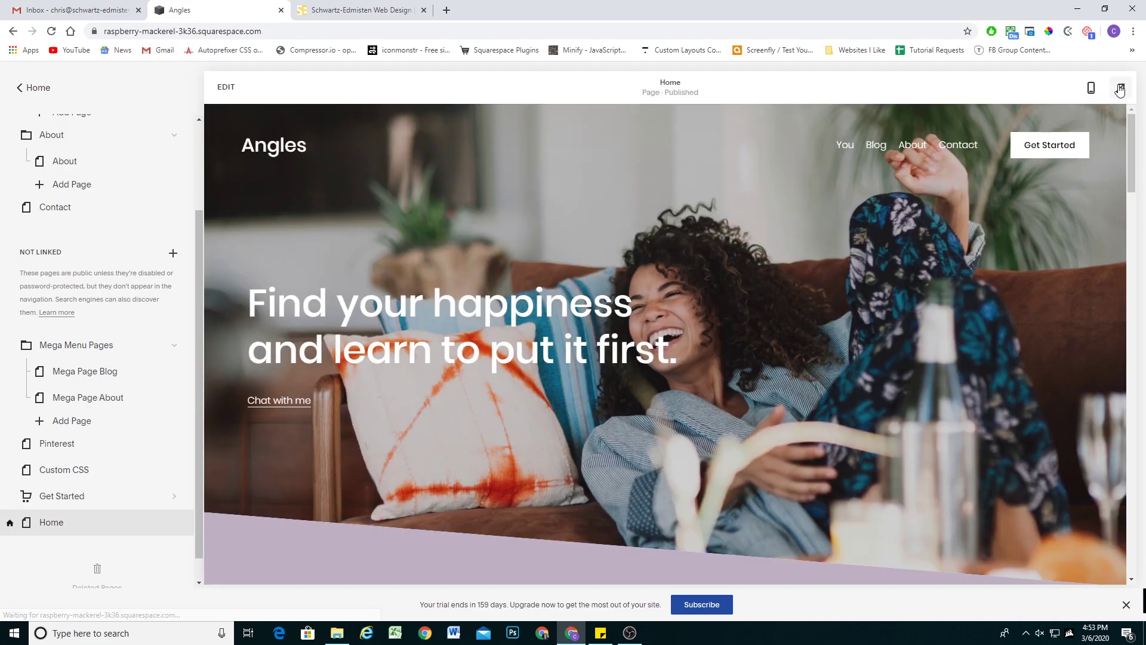
{"action": "left_click", "coordinate": [1120, 89]}
{"action": "mouse_move", "coordinate": [865, 110]}
{"action": "mouse_move", "coordinate": [901, 113]}
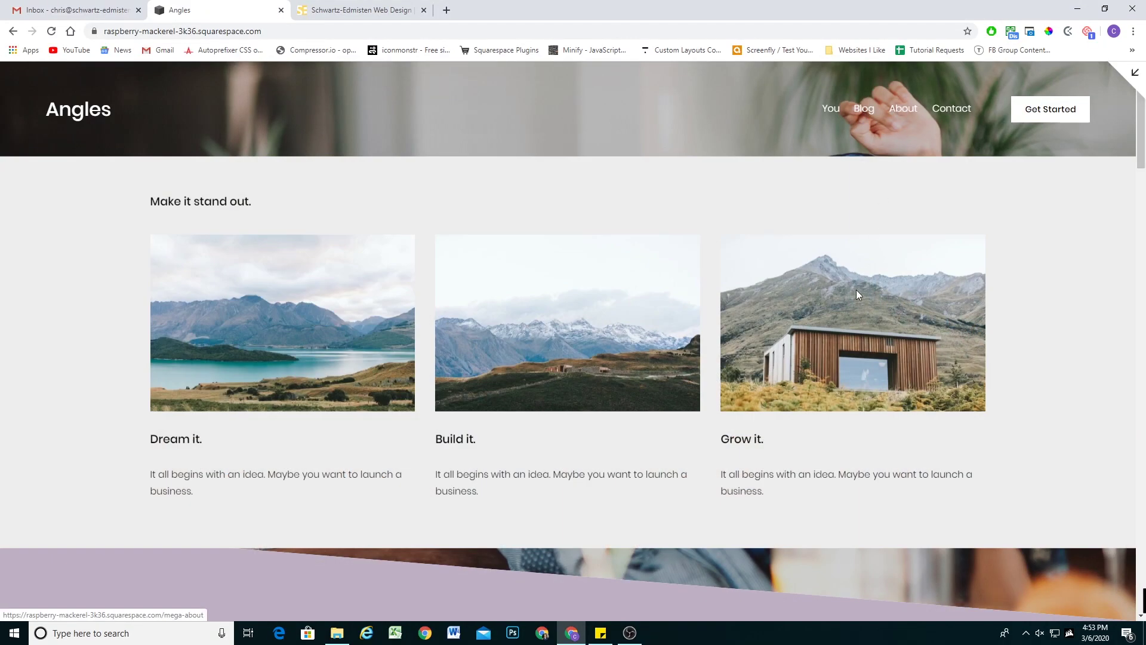
{"action": "mouse_move", "coordinate": [965, 114]}
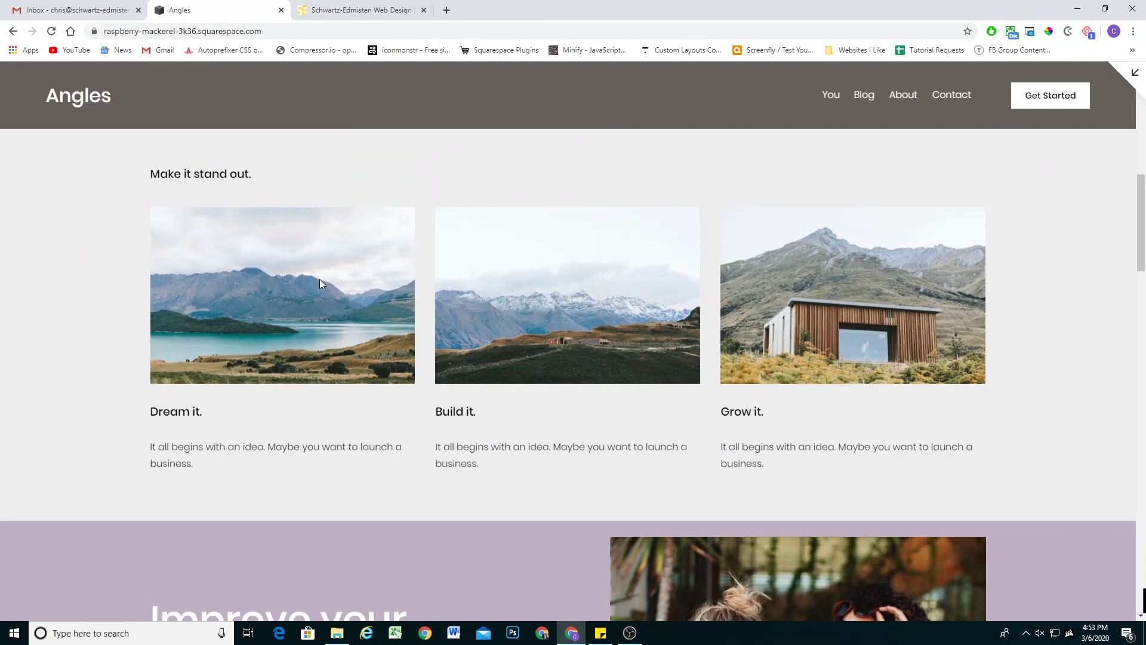
{"action": "scroll", "coordinate": [346, 292], "scroll_direction": "up", "scroll_amount": 3}
{"action": "scroll", "coordinate": [346, 295], "scroll_direction": "up", "scroll_amount": 6}
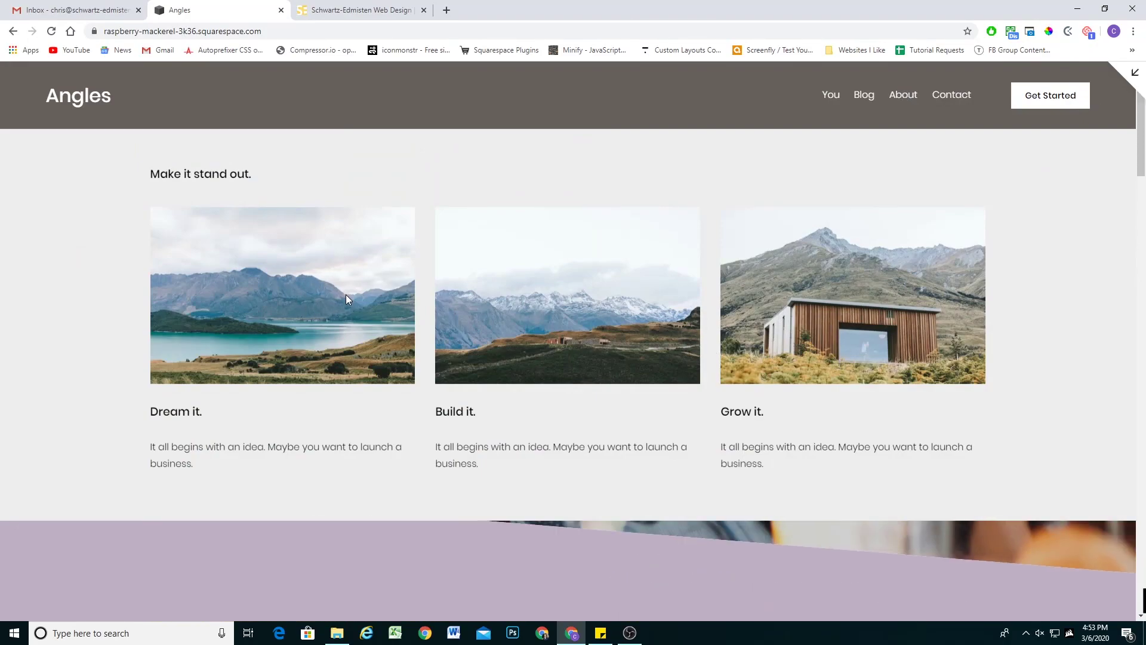
{"action": "scroll", "coordinate": [310, 288], "scroll_direction": "down", "scroll_amount": 1}
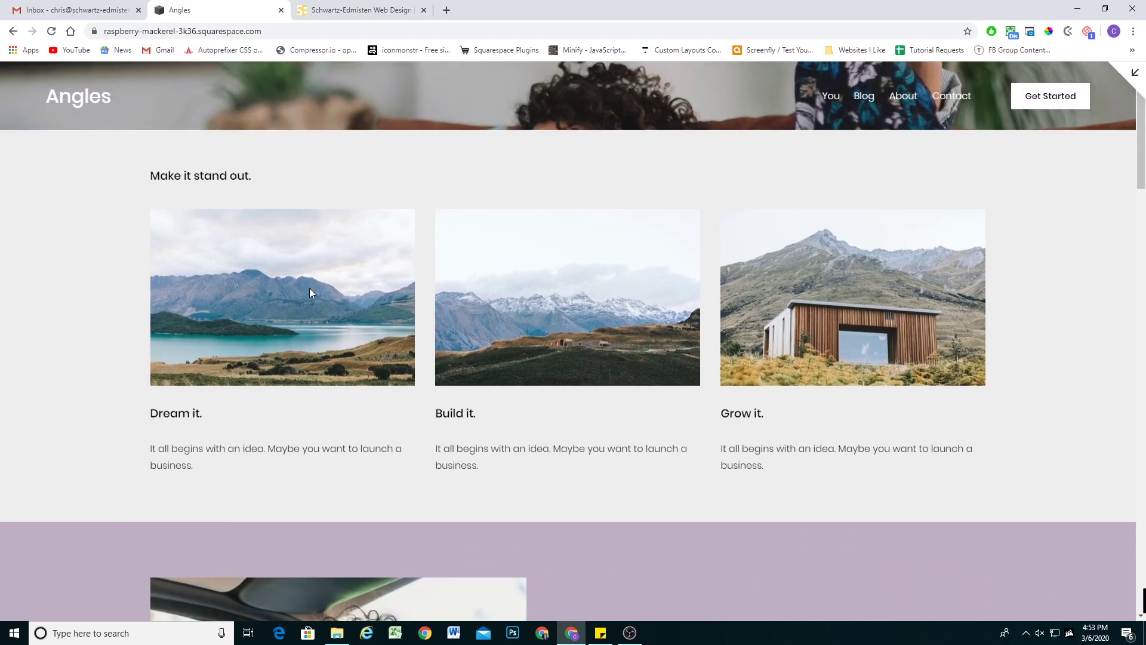
{"action": "scroll", "coordinate": [465, 271], "scroll_direction": "up", "scroll_amount": 1}
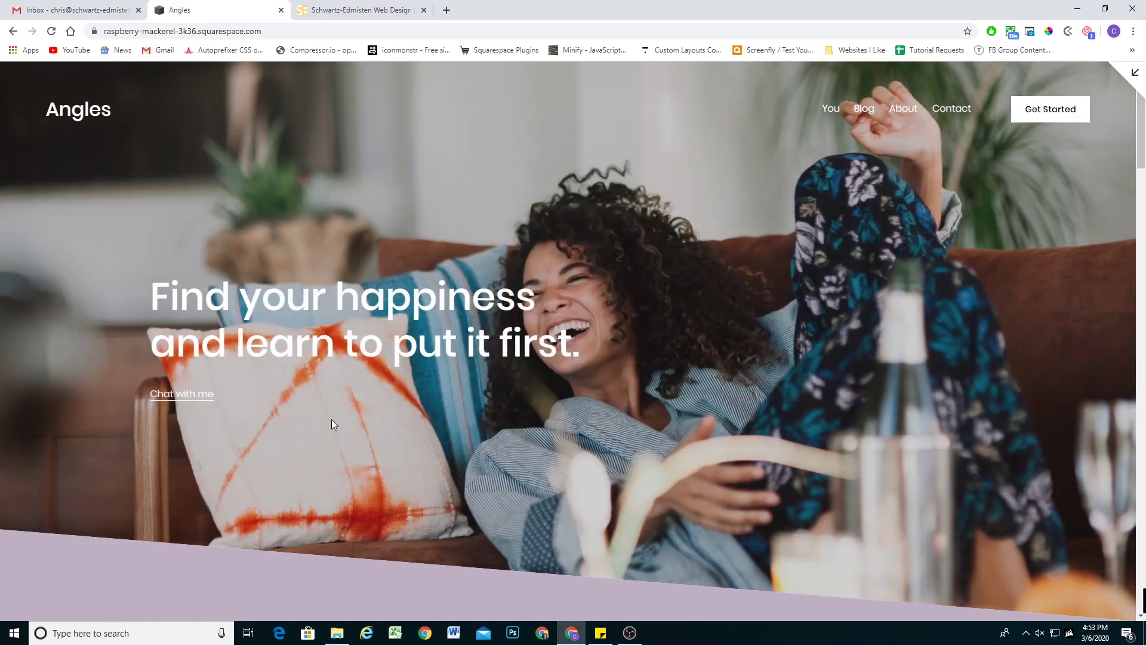
{"action": "scroll", "coordinate": [330, 382], "scroll_direction": "down", "scroll_amount": 5}
{"action": "key", "text": "Escape"}
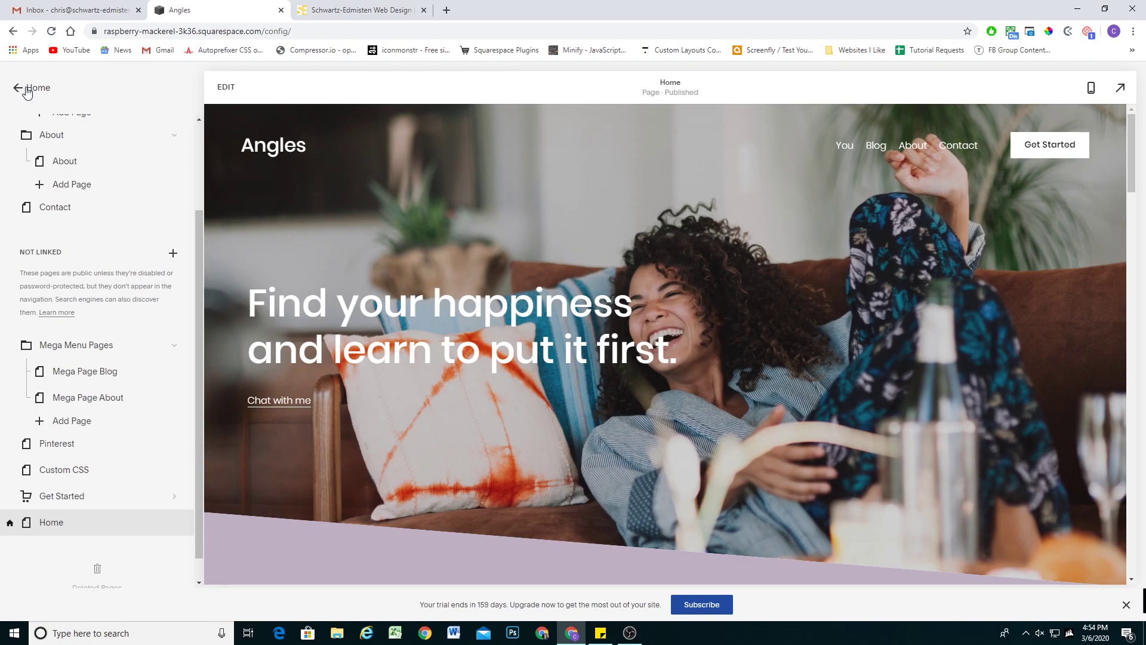
{"action": "left_click", "coordinate": [21, 88]}
{"action": "left_click", "coordinate": [43, 197]}
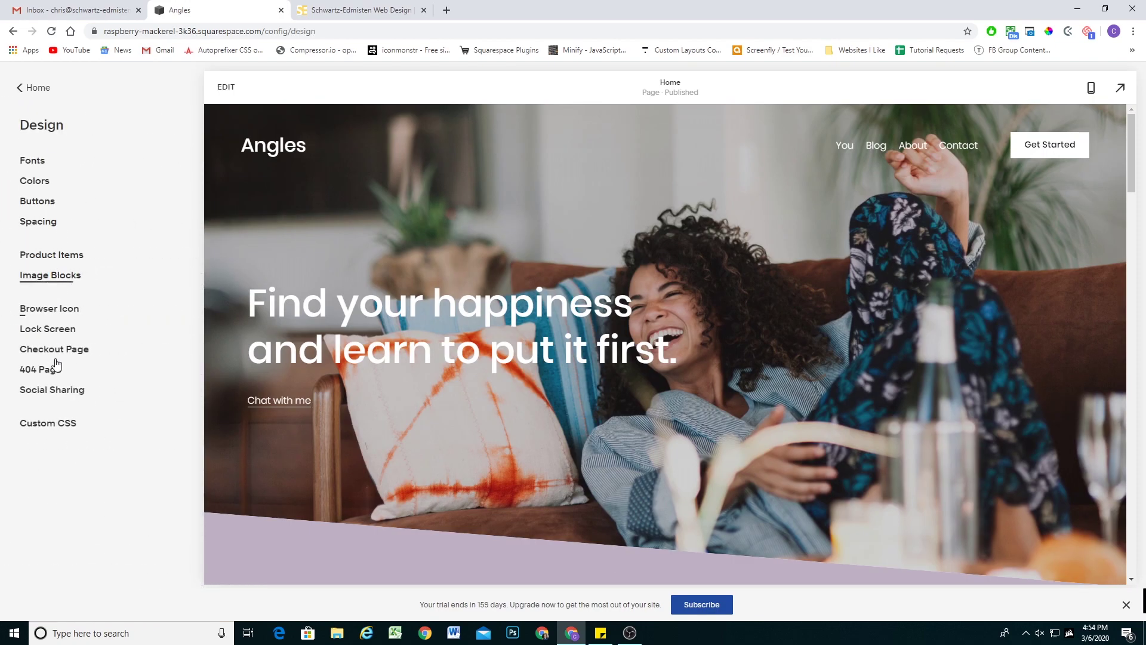
{"action": "left_click", "coordinate": [51, 424]}
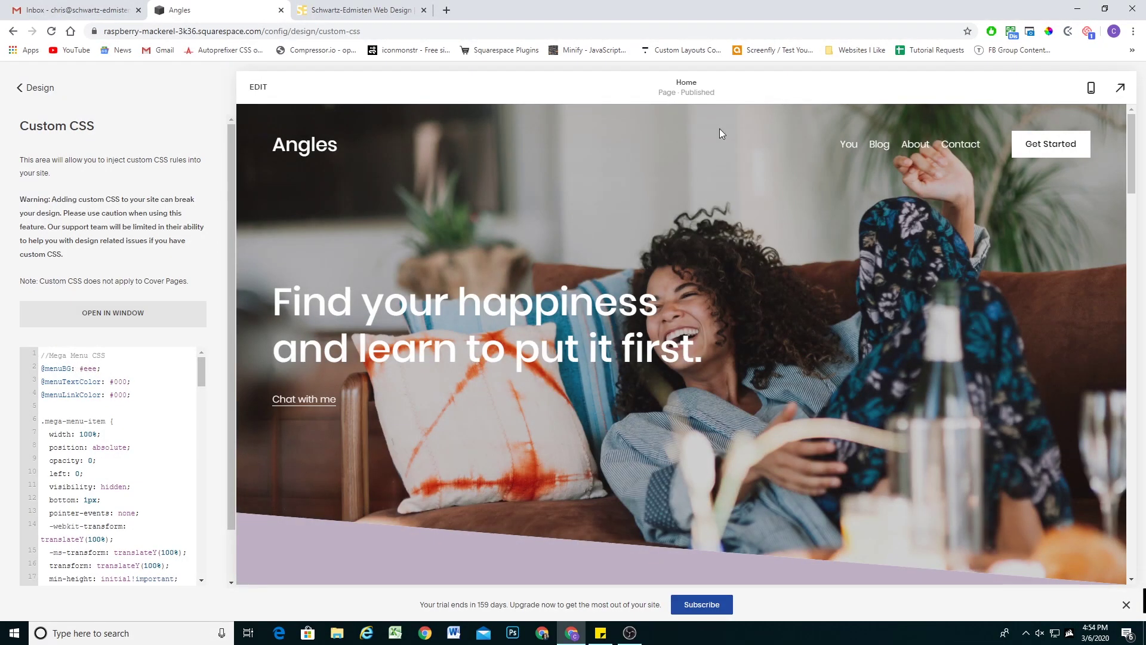
{"action": "mouse_move", "coordinate": [880, 146]}
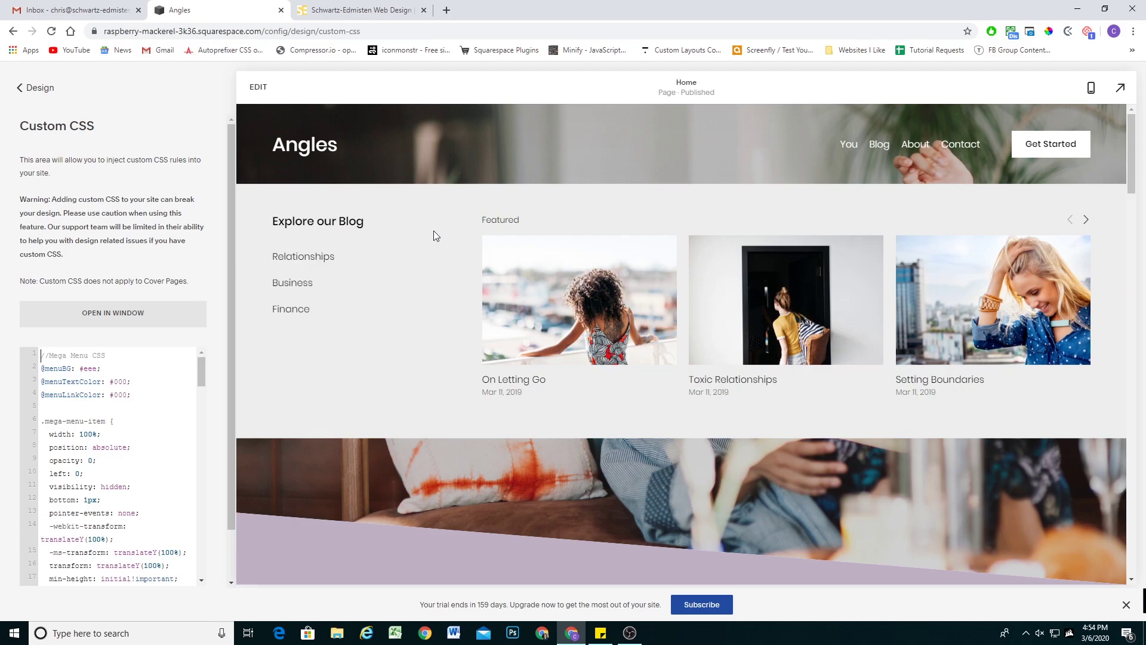
{"action": "double_click", "coordinate": [88, 369]}
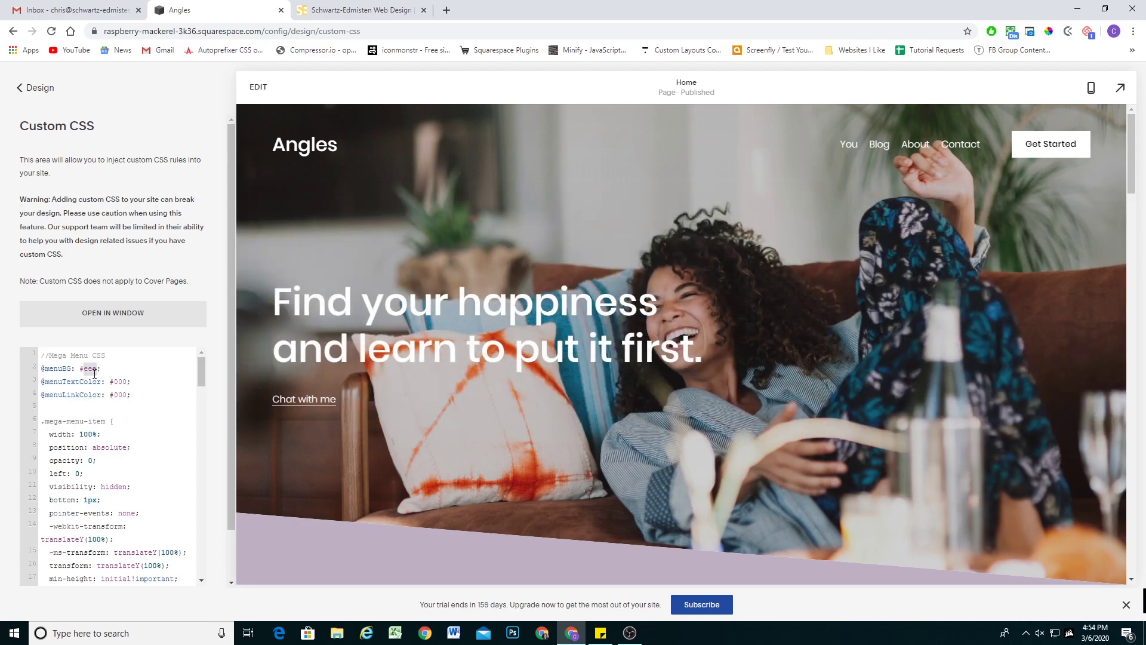
{"action": "type", "text": "fff"}
{"action": "mouse_move", "coordinate": [877, 147]}
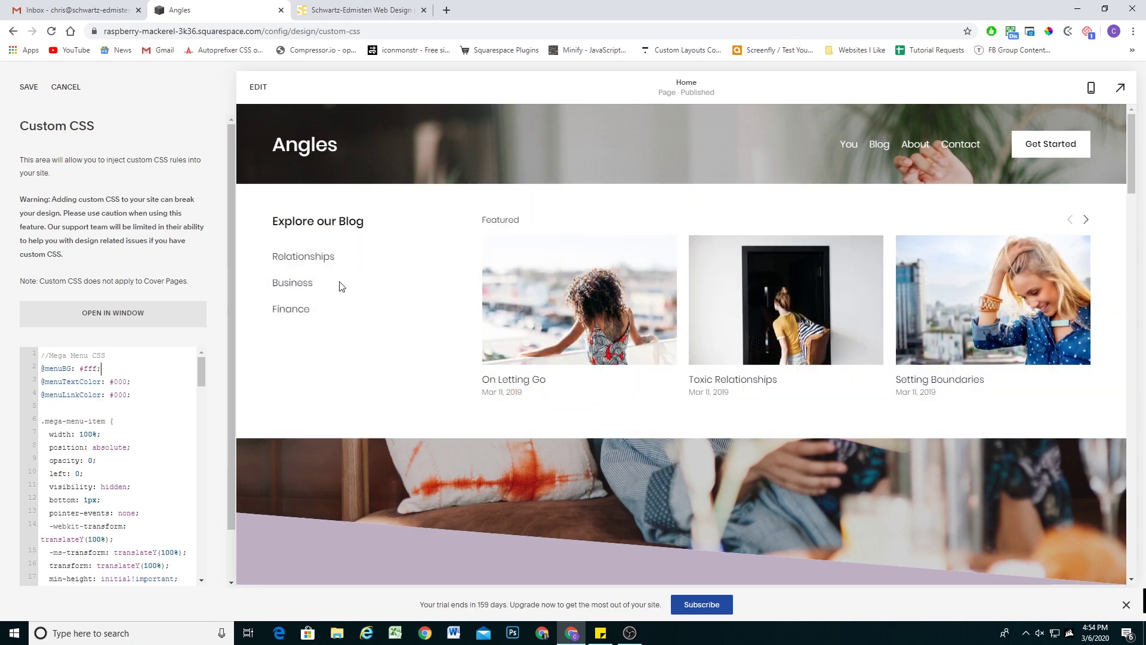
{"action": "scroll", "coordinate": [498, 332], "scroll_direction": "down", "scroll_amount": 3}
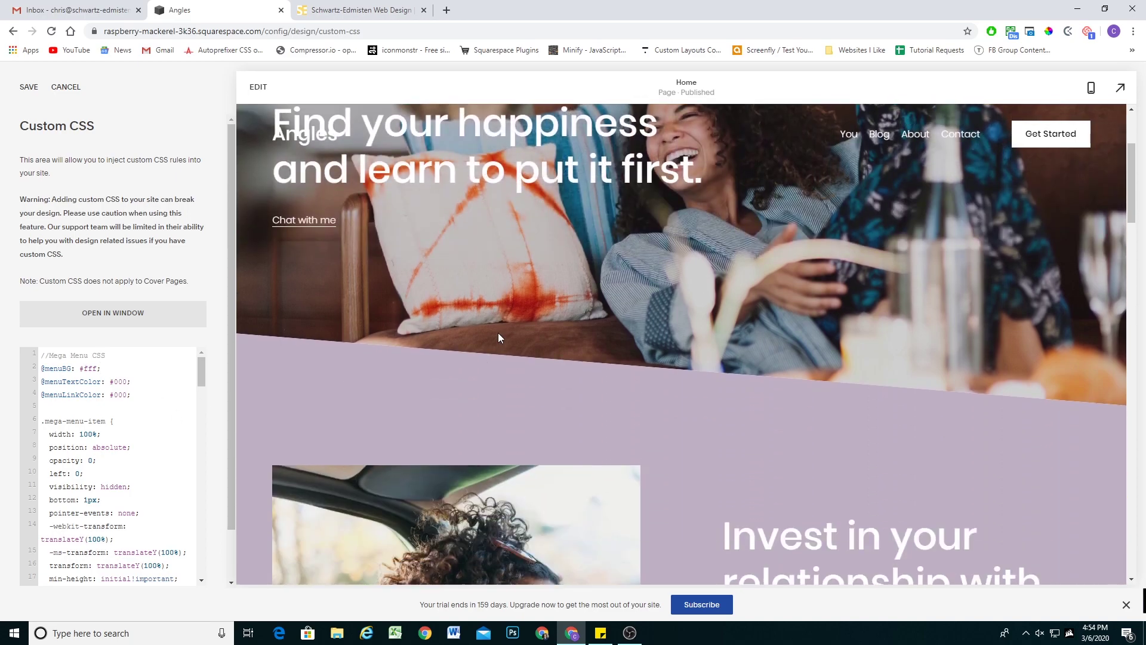
{"action": "right_click", "coordinate": [434, 388]}
{"action": "left_click", "coordinate": [465, 582]}
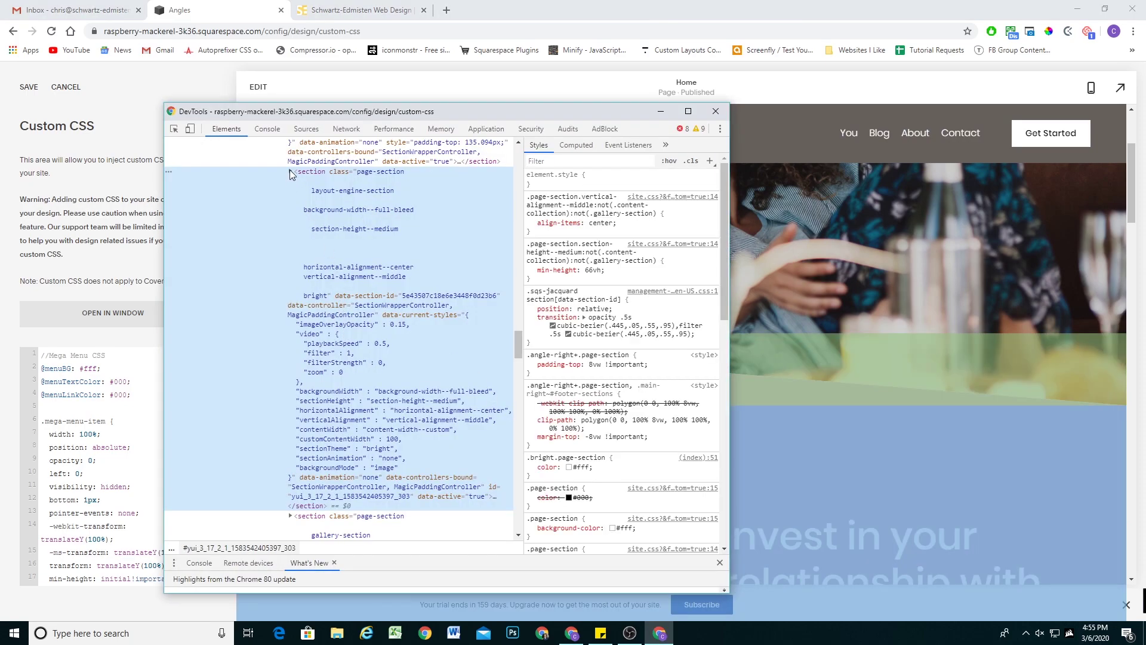
{"action": "key", "text": "Right"}
{"action": "scroll", "coordinate": [370, 299], "scroll_direction": "down", "scroll_amount": 4}
{"action": "left_click", "coordinate": [393, 277]}
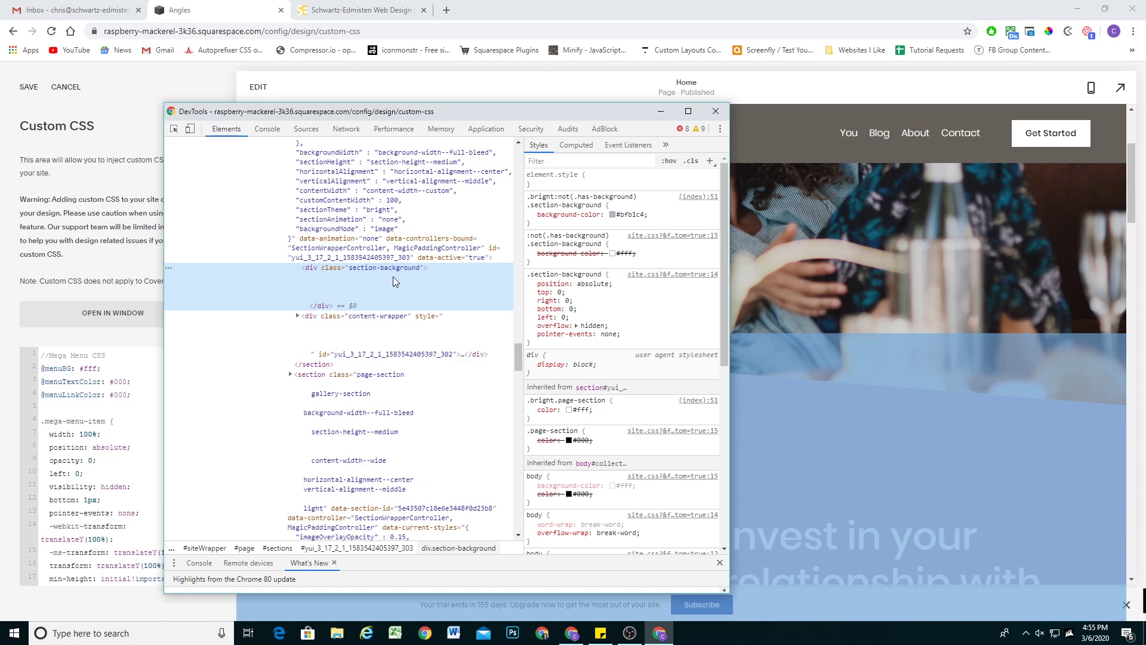
{"action": "left_click", "coordinate": [626, 214]}
{"action": "key", "text": "ctrl+c"}
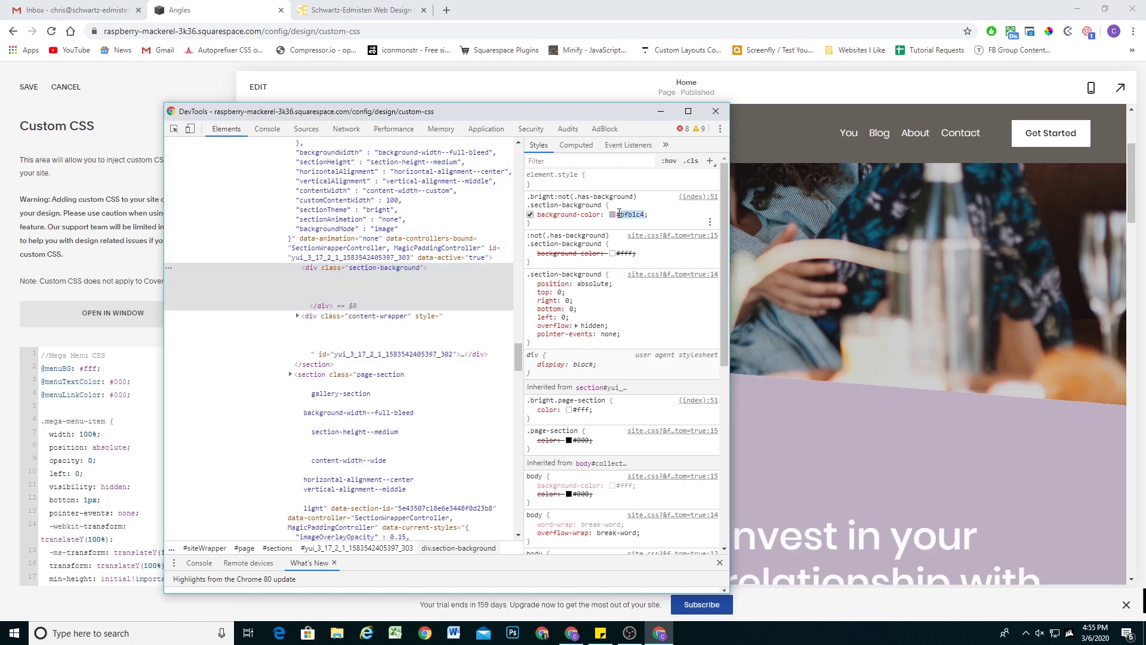
{"action": "left_click", "coordinate": [716, 111]}
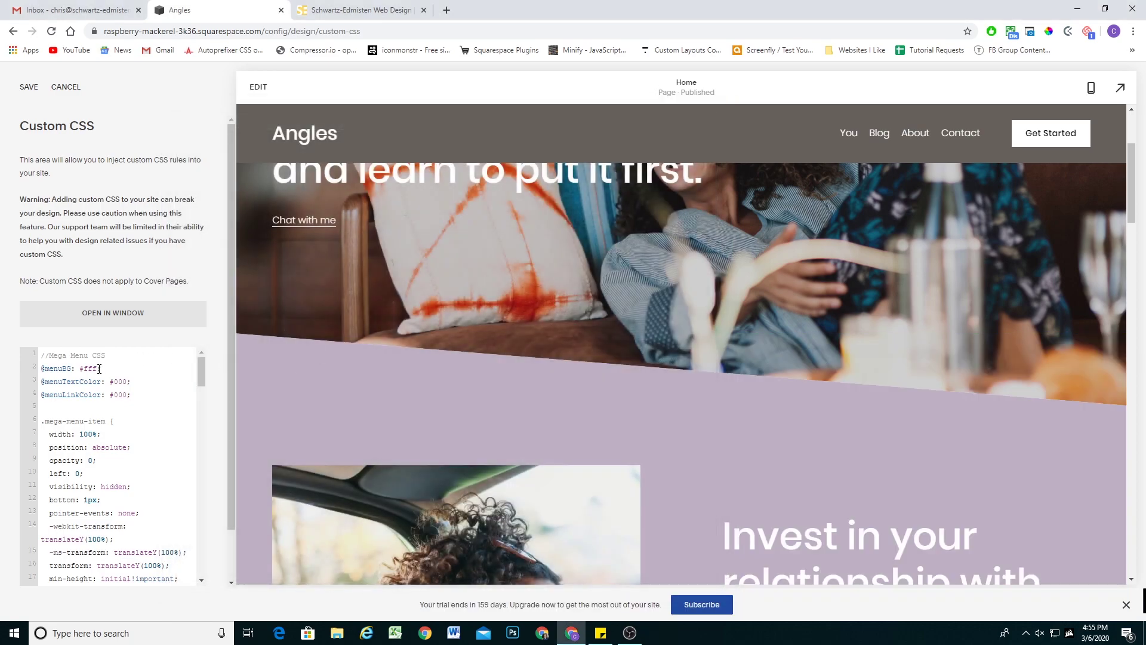
{"action": "left_click_drag", "start_coordinate": [99, 368], "coordinate": [79, 368]}
{"action": "key", "text": "ctrl+v"}
{"action": "scroll", "coordinate": [546, 303], "scroll_direction": "up", "scroll_amount": 3}
{"action": "mouse_move", "coordinate": [884, 144]}
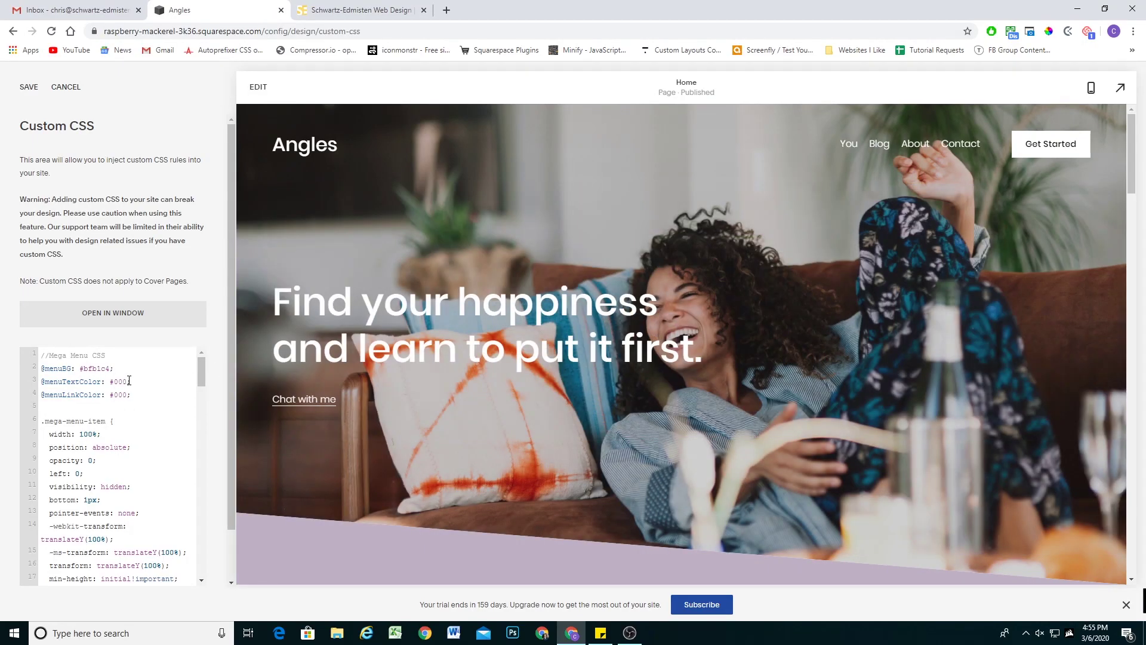
{"action": "left_click_drag", "start_coordinate": [129, 381], "coordinate": [115, 379]}
{"action": "type", "text": "fff"}
{"action": "left_click_drag", "start_coordinate": [128, 394], "coordinate": [115, 394]}
{"action": "type", "text": "fff"}
{"action": "left_click", "coordinate": [28, 87]}
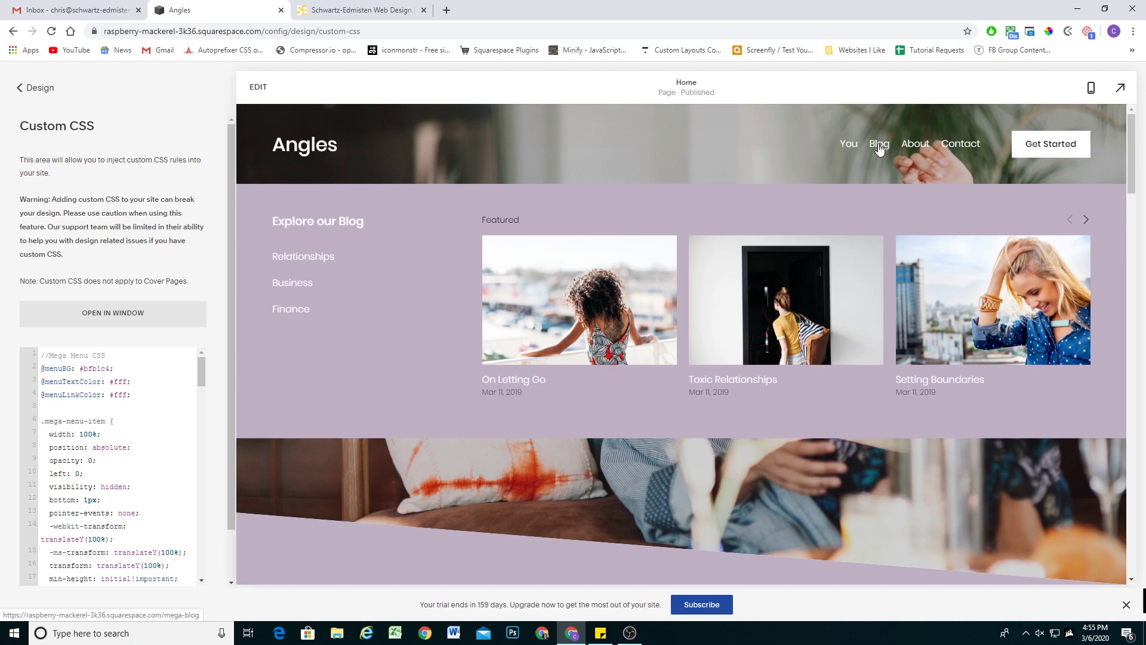
Start a '.mega-menu-item {' rule on line 5, just below the colour variables
{"action": "scroll", "coordinate": [348, 270], "scroll_direction": "down", "scroll_amount": 1}
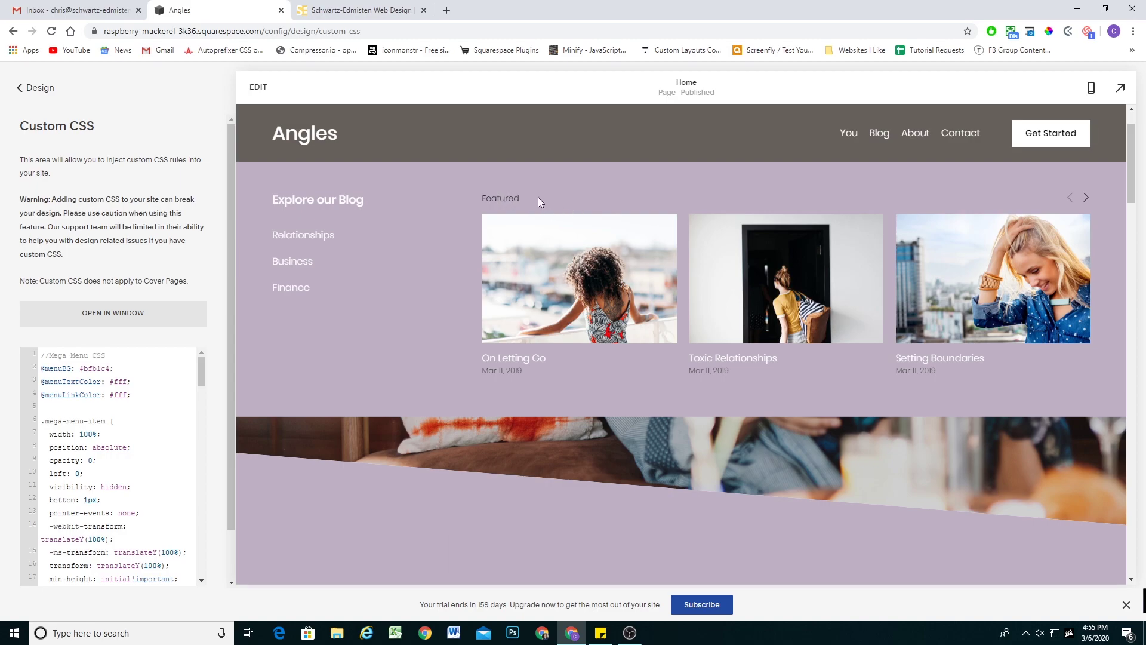
{"action": "left_click", "coordinate": [99, 406]}
{"action": "type", "text": ".mega-menu-item {"}
{"action": "key", "text": "Return"}
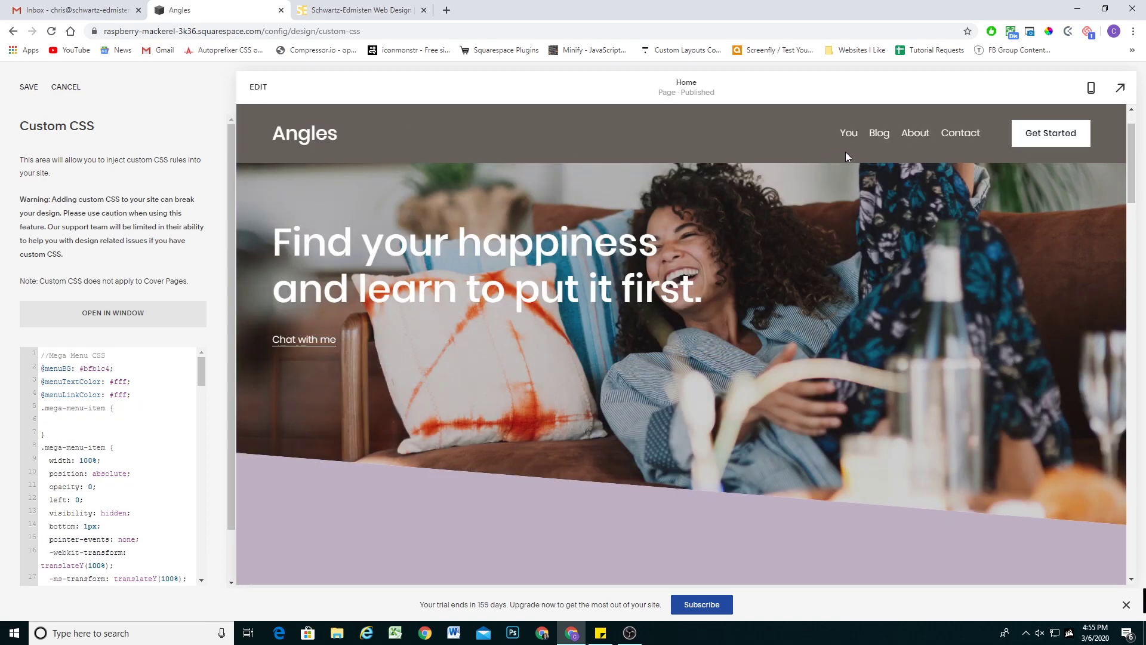
Inspect the Blog mega menu's Featured heading and copy its summary-header-text class name
{"action": "right_click", "coordinate": [498, 195]}
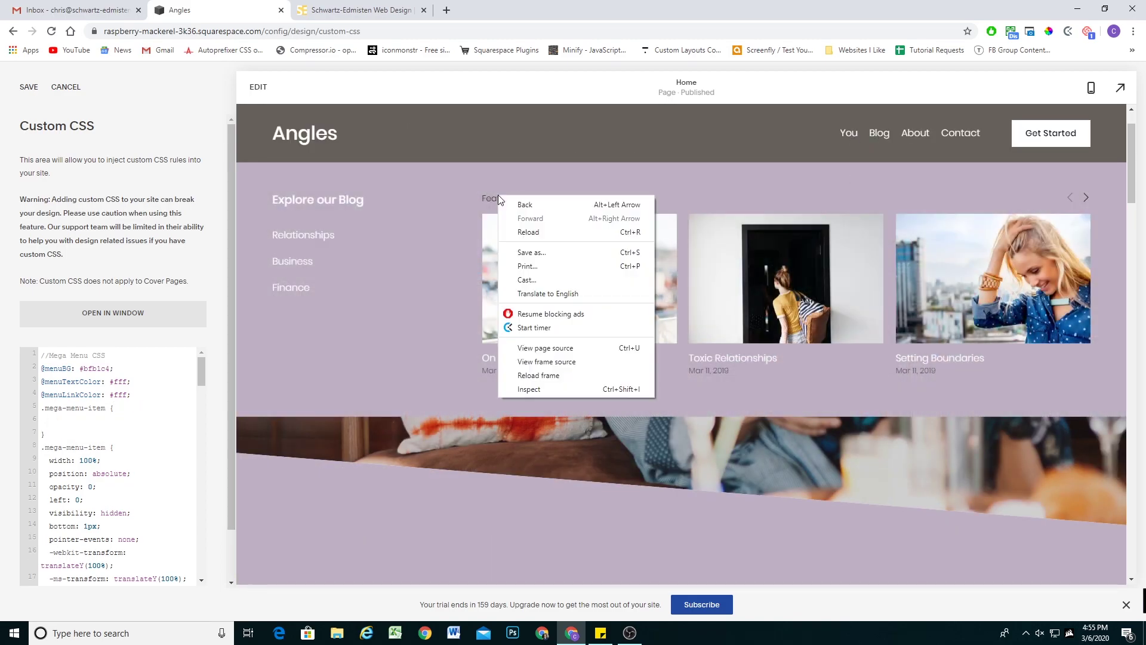
{"action": "left_click", "coordinate": [539, 386]}
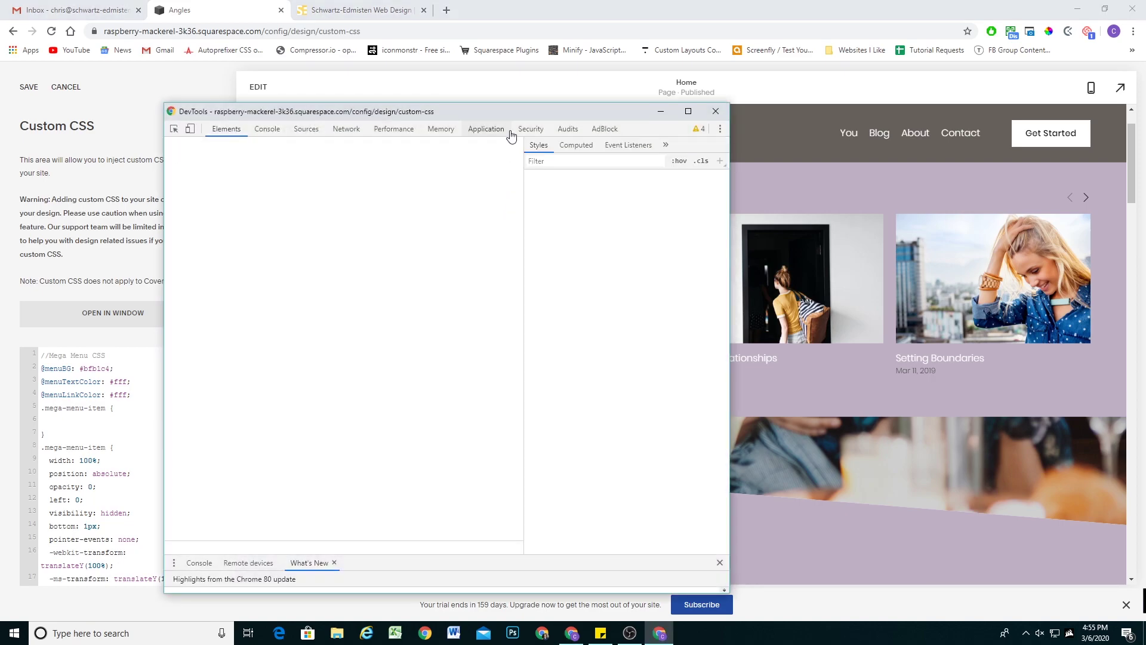
{"action": "left_click_drag", "start_coordinate": [500, 112], "coordinate": [852, 192]}
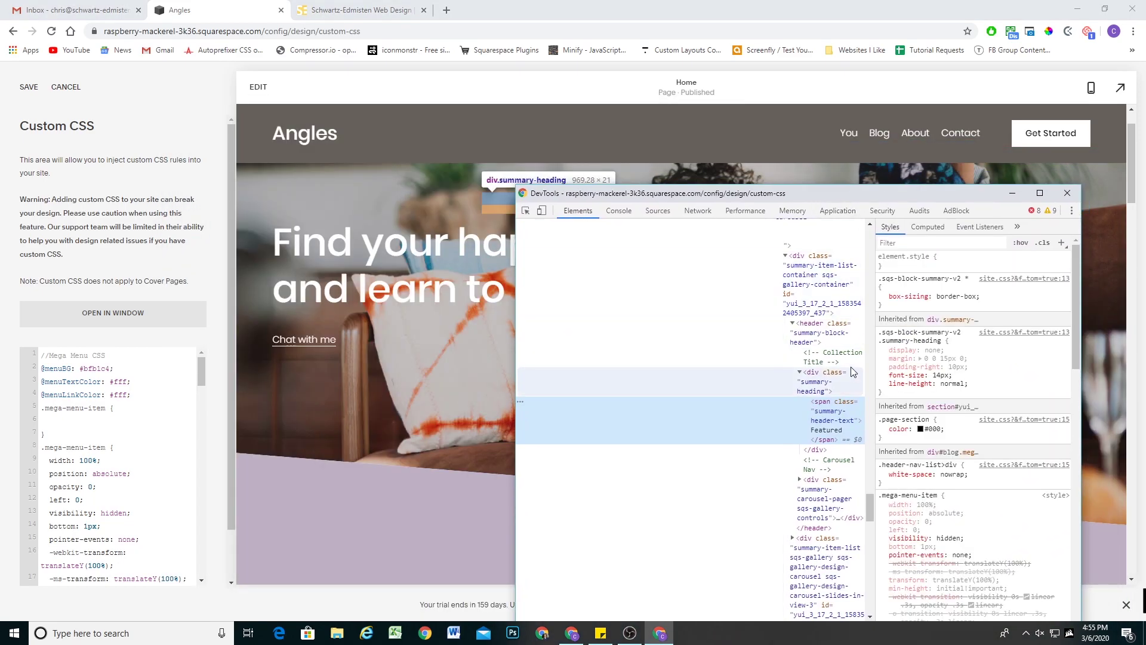
{"action": "double_click", "coordinate": [834, 417]}
{"action": "key", "text": "ctrl+c"}
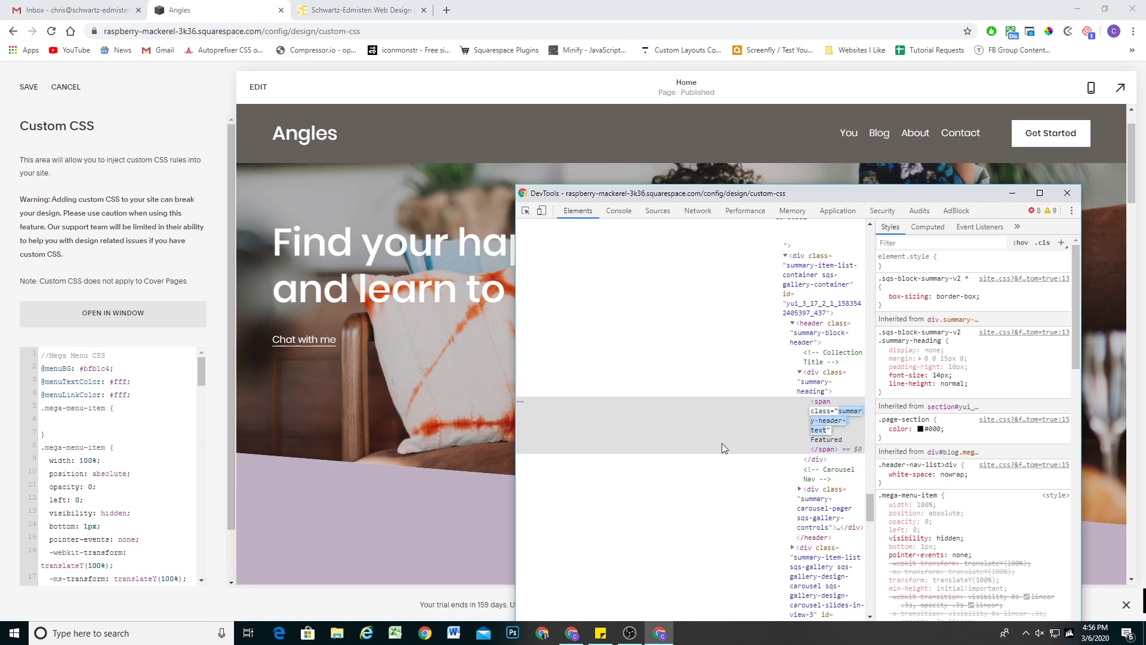
Write a nested .summary-header-text rule with color: #fff; inside .mega-menu-item
{"action": "left_click", "coordinate": [64, 419]}
{"action": "type", "text": "."}
{"action": "key", "text": "ctrl+v"}
{"action": "type", "text": "{"}
{"action": "key", "text": "Return"}
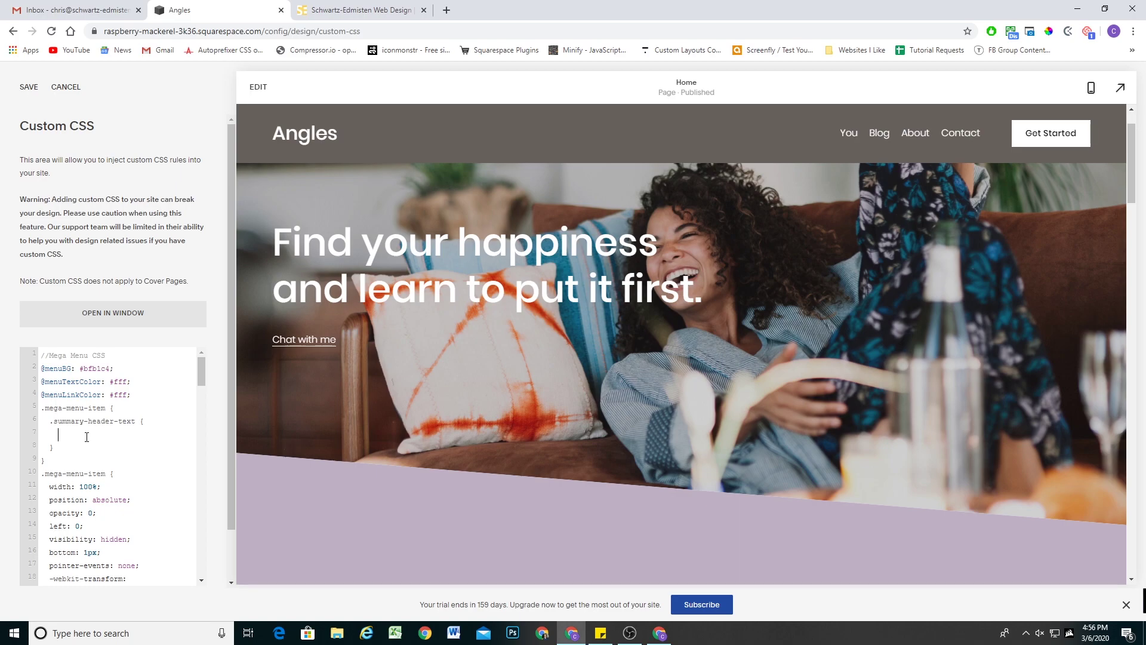
{"action": "type", "text": "color: #fff;"}
Insert a blank line after the closing brace of the nested .summary-header-text rule
{"action": "mouse_move", "coordinate": [878, 133]}
{"action": "key", "text": "Return"}
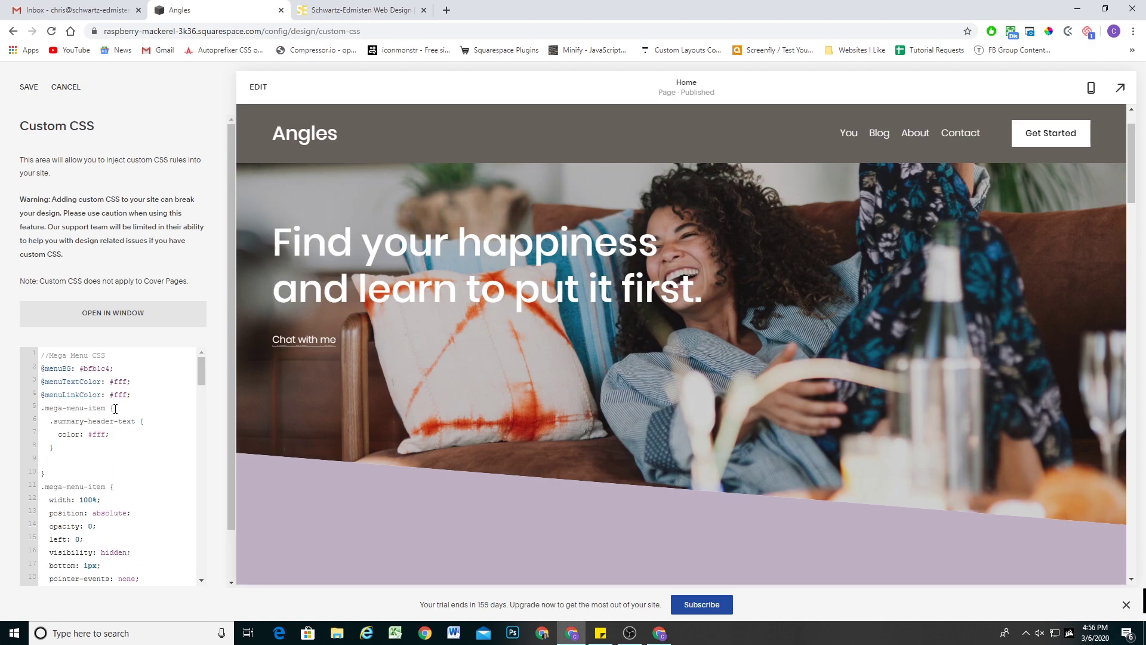
{"action": "scroll", "coordinate": [514, 428], "scroll_direction": "down", "scroll_amount": 15}
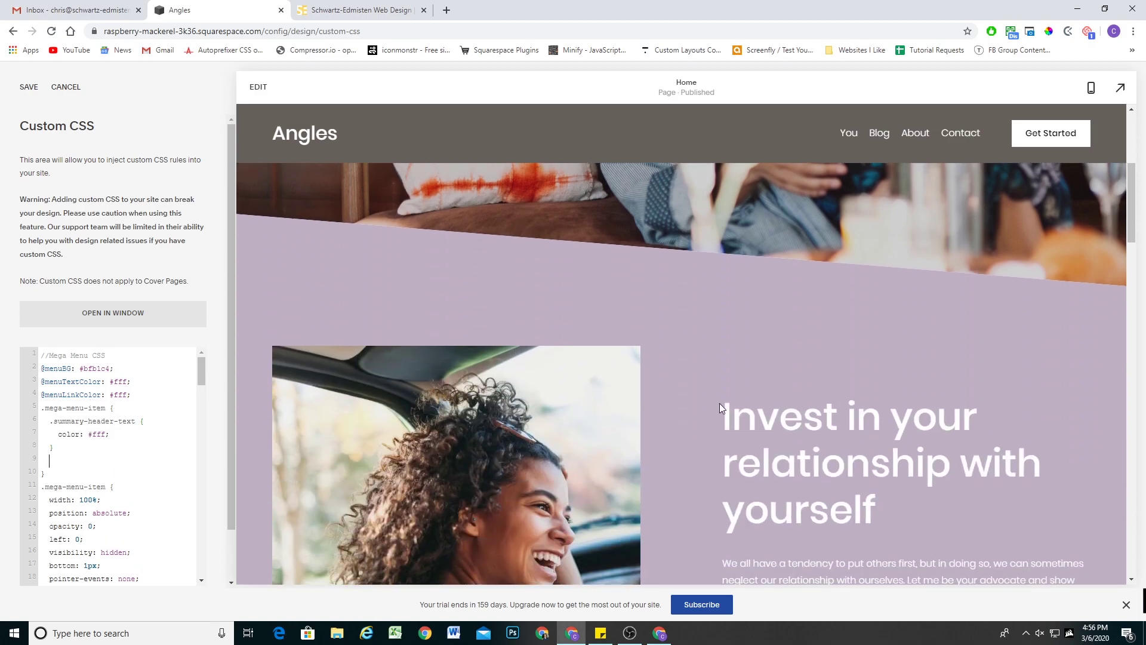
{"action": "scroll", "coordinate": [662, 418], "scroll_direction": "up", "scroll_amount": 15}
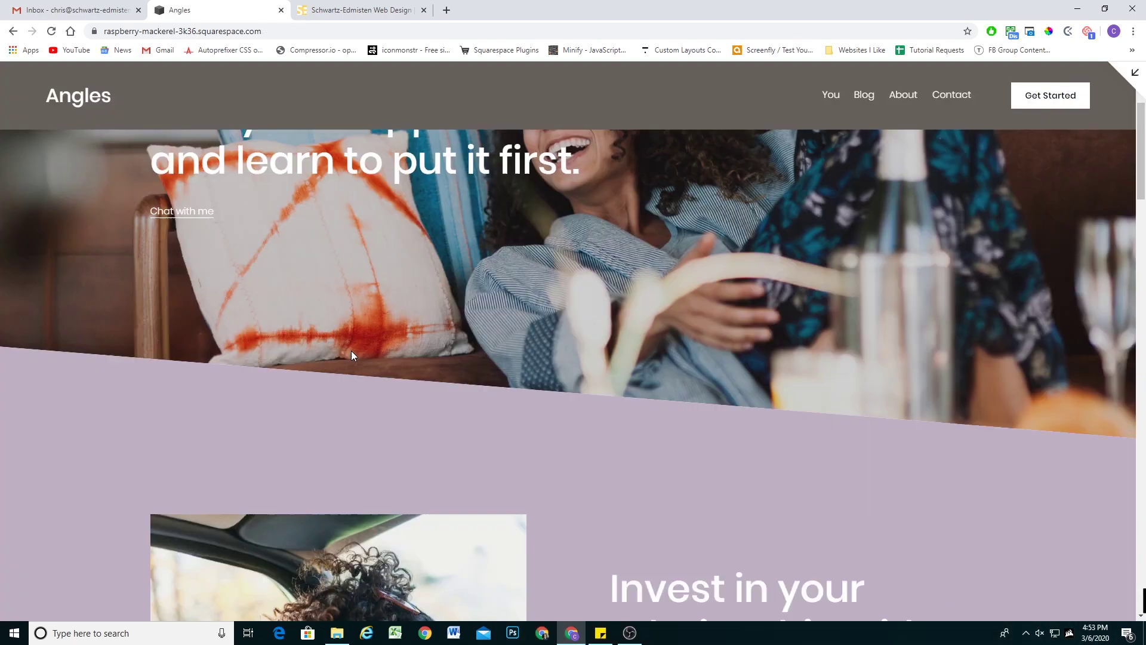
Scroll up the live Angles homepage to its hero section
{"action": "scroll", "coordinate": [351, 350], "scroll_direction": "up", "scroll_amount": 3}
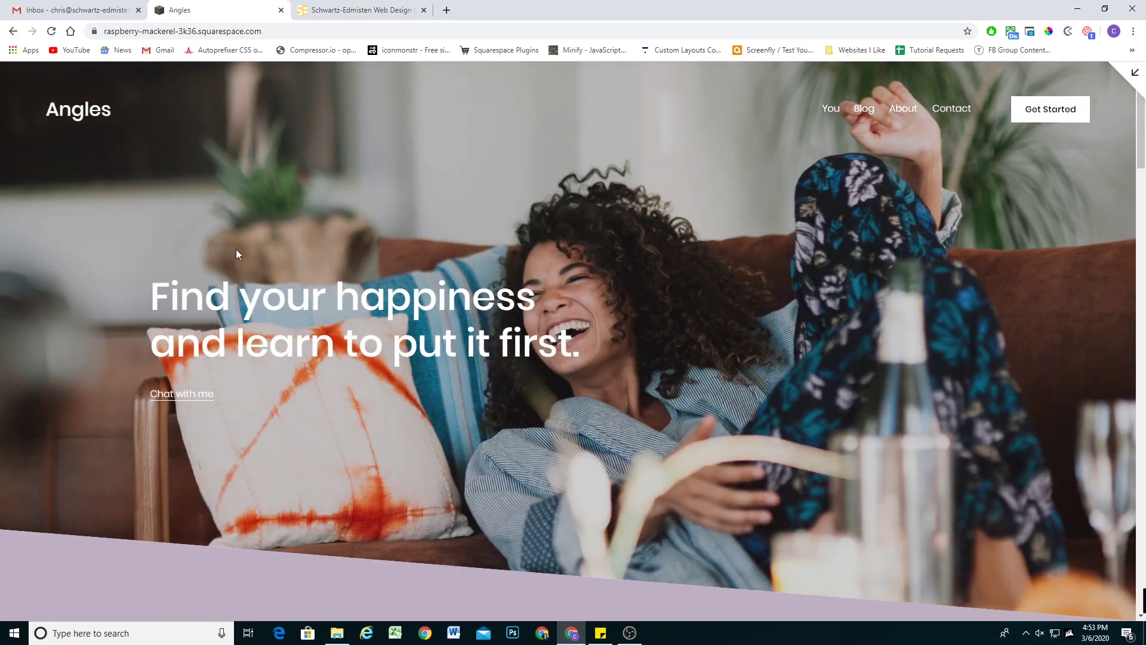